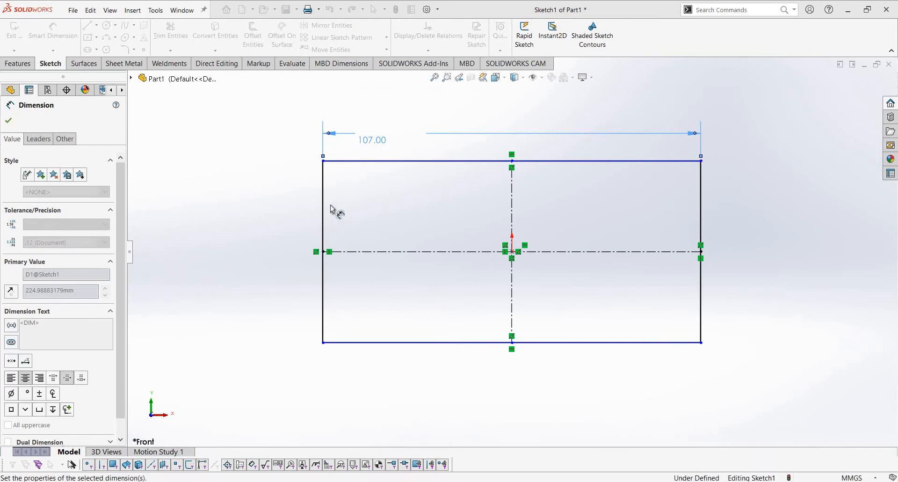
- Dimension the centre rectangle's vertical side and set its height to 86 mm
left_click(322, 214)
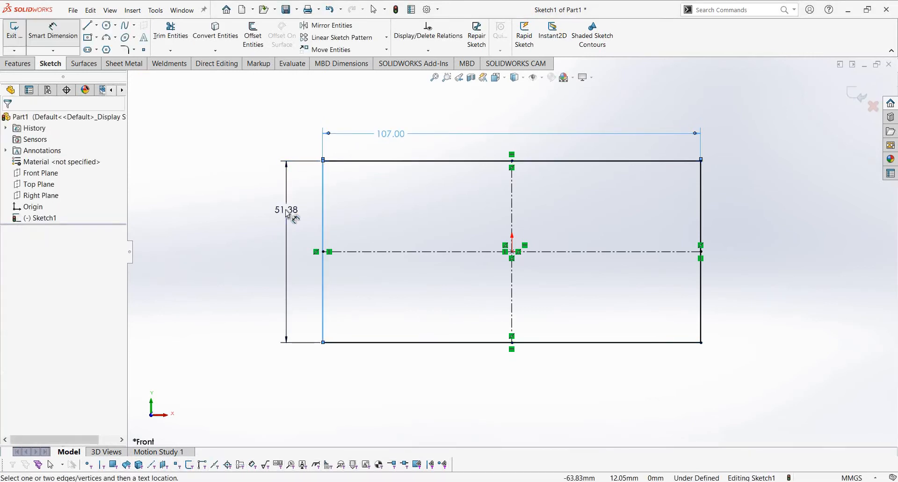
left_click(287, 213)
type("86")
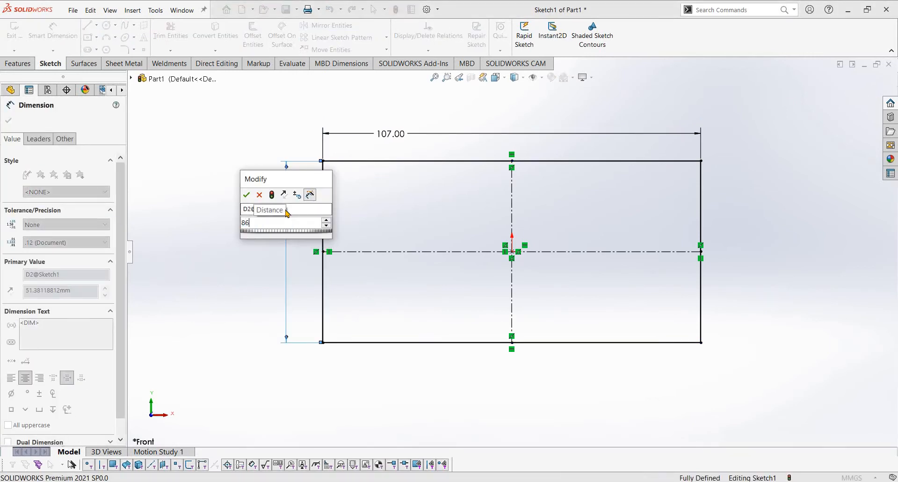
key("Return")
scroll(473, 253, "up", 3)
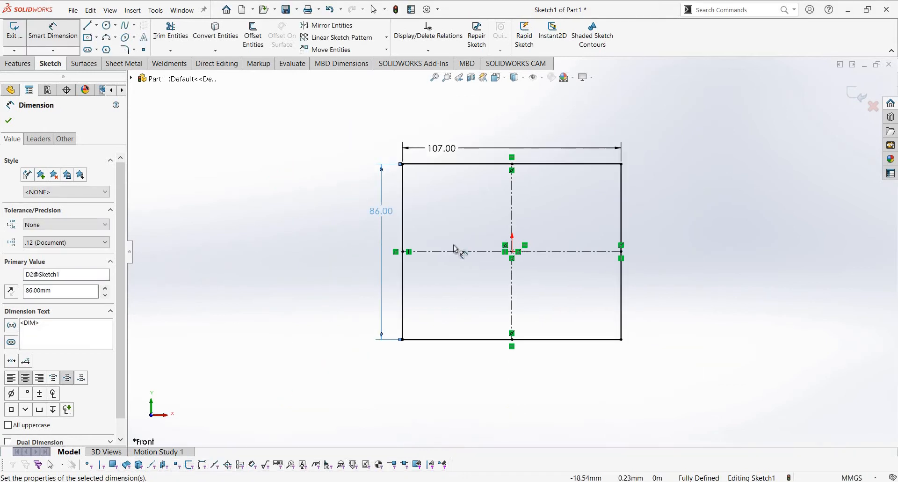
left_click(8, 121)
- Sketch two trial centre rectangles beside the outline, one with diagonal and one with midpoint construction lines, and delete both
left_click(87, 38)
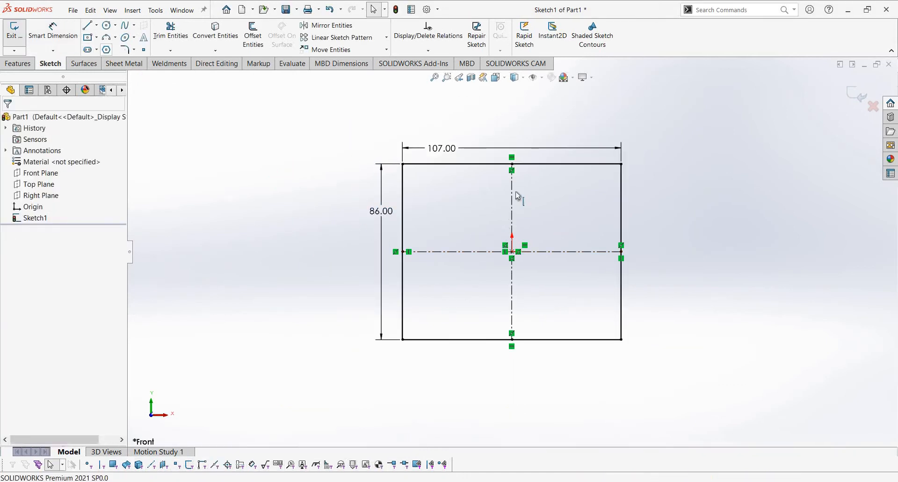
left_click(87, 38)
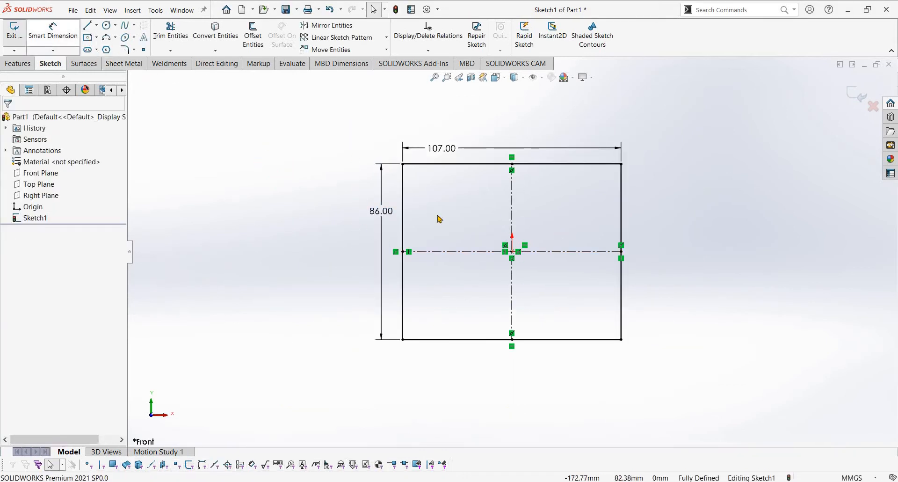
scroll(363, 251, "up", 2)
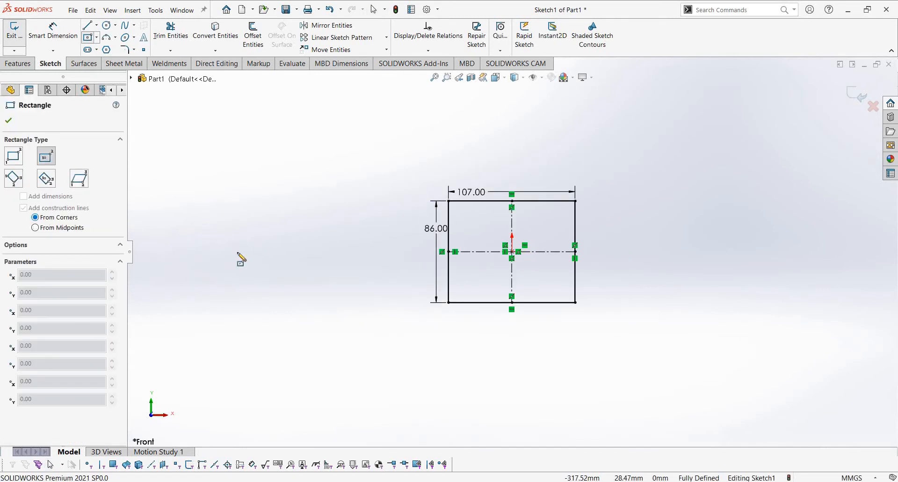
left_click(202, 216)
left_click(307, 290)
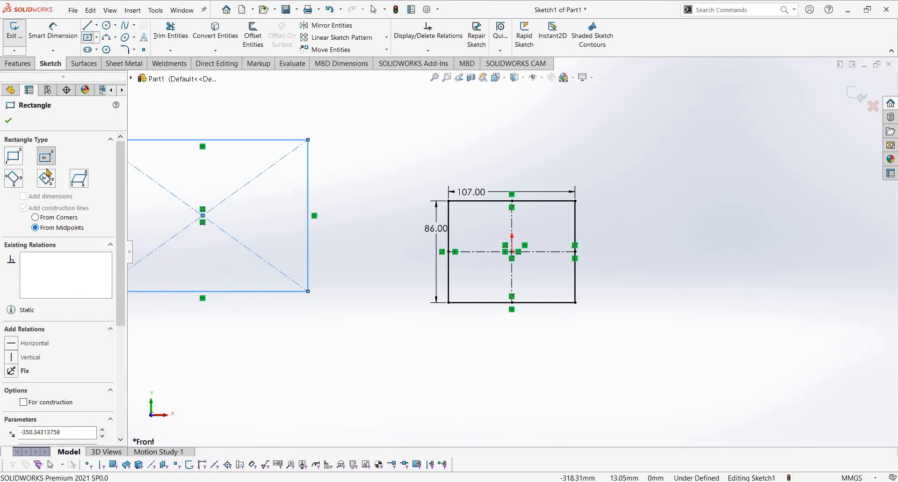
left_click(251, 343)
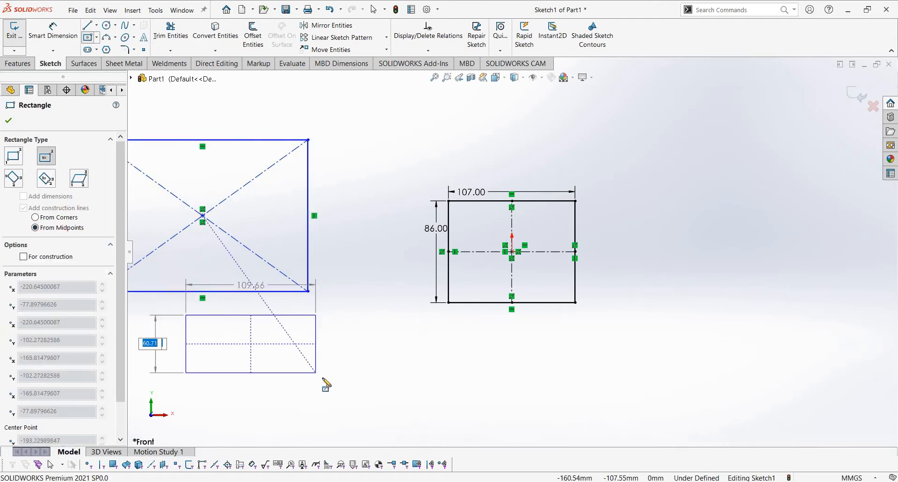
left_click(321, 380)
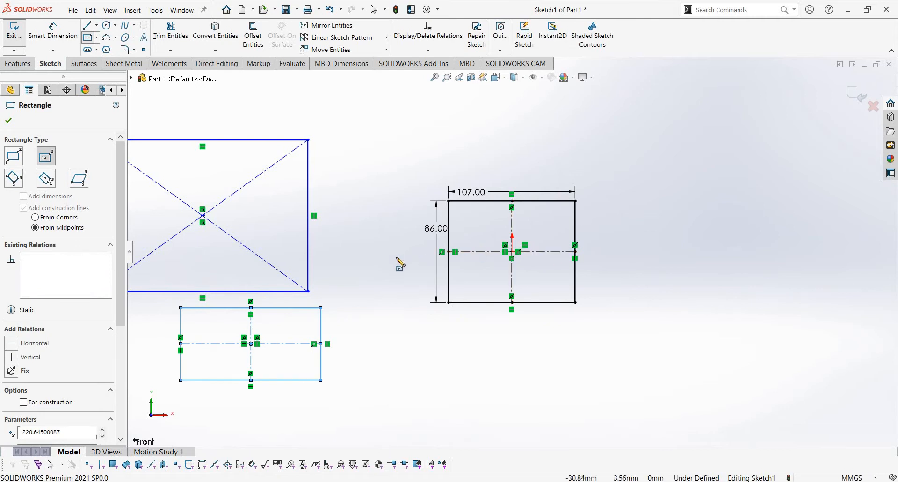
key("Escape")
key("z")
left_click_drag(194, 150, 401, 379)
key("Delete")
scroll(505, 240, "down", 6)
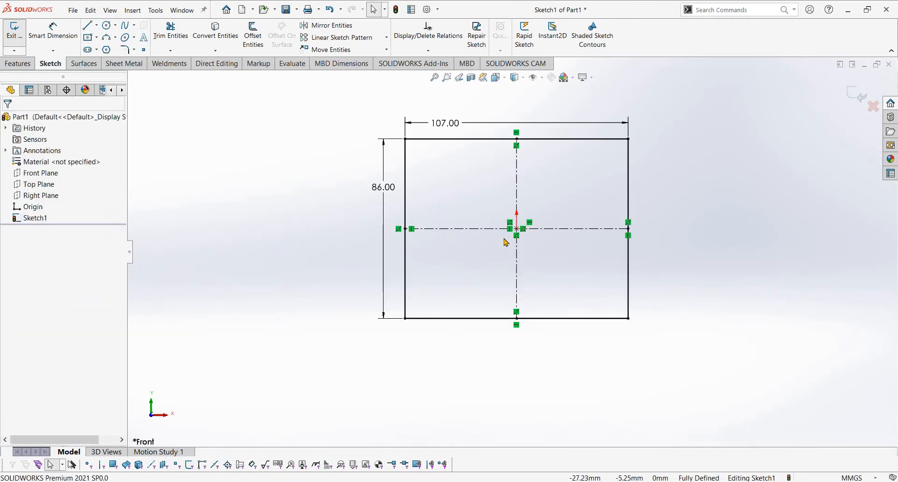
- Check the slots in the PDF drawing and sketch a horizontal straight slot, about 8.3 mm between centres and 6.5 mm wide, inside the rectangle's upper-left corner
left_click(125, 50)
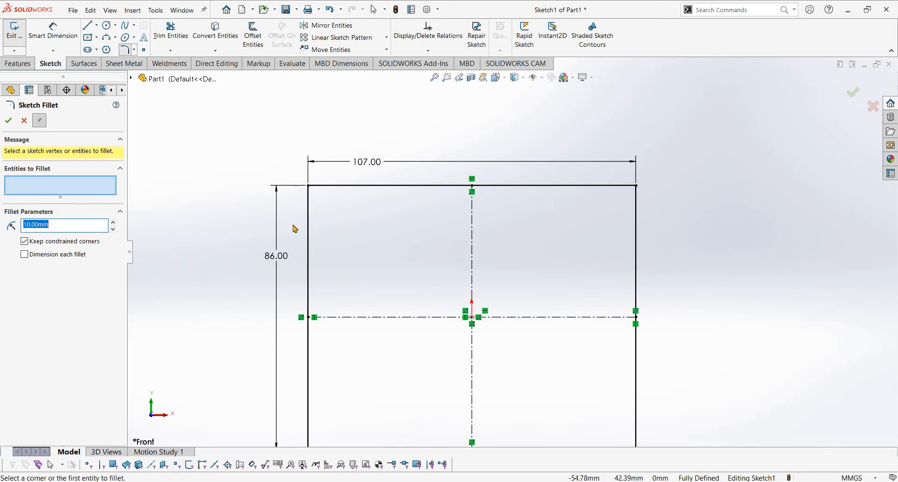
key("Escape")
key("alt+Tab")
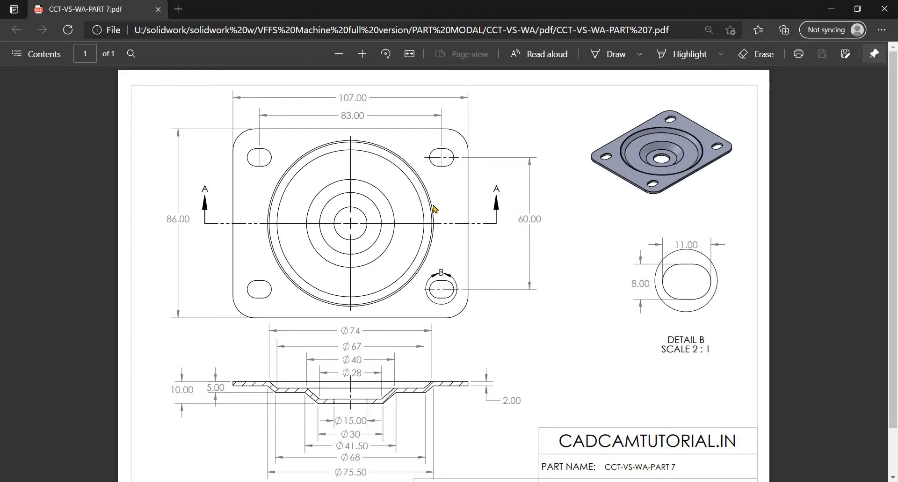
key("alt+Tab")
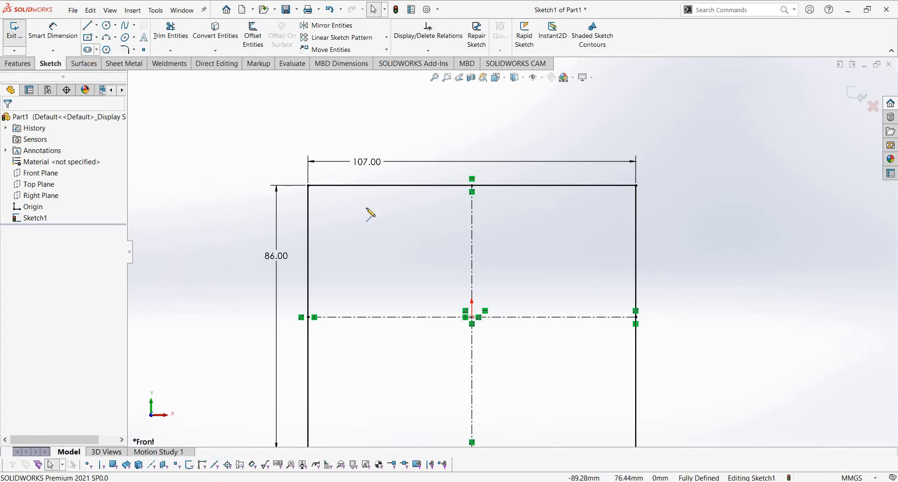
scroll(332, 215, "down", 2)
left_click(331, 215)
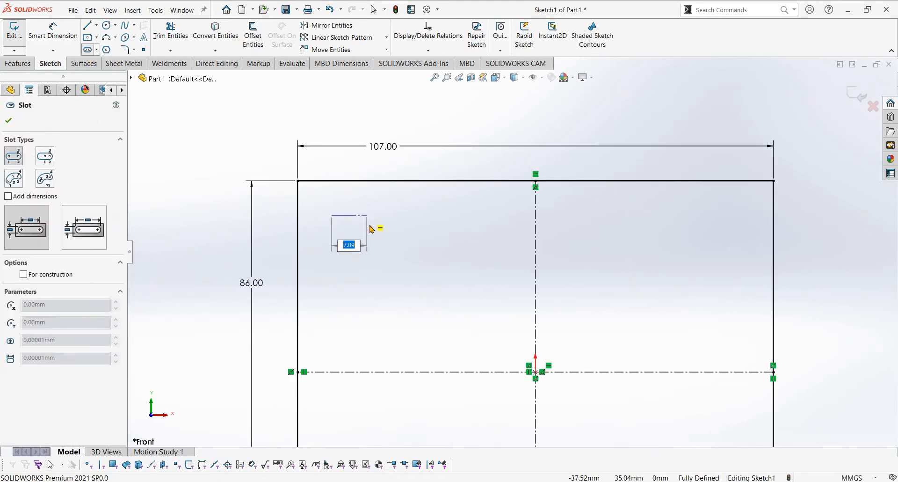
left_click(369, 229)
left_click(370, 230)
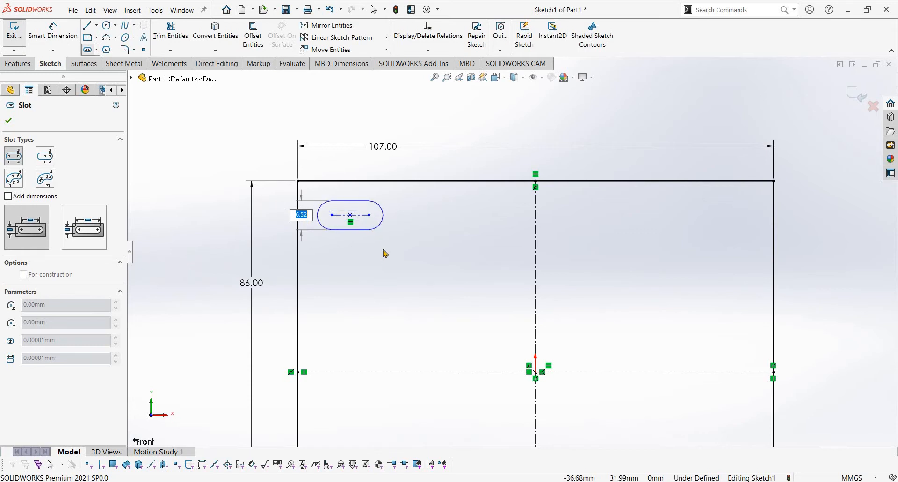
- Dimension the slot's centre-to-centre length and set it to 11-8 mm
right_click_drag(383, 249, 392, 175)
scroll(364, 222, "down", 3)
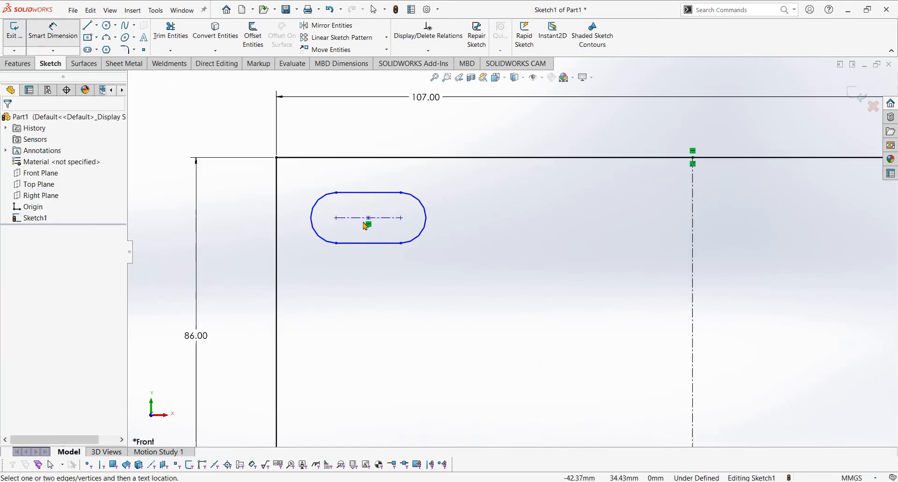
key("Escape")
left_click(424, 211)
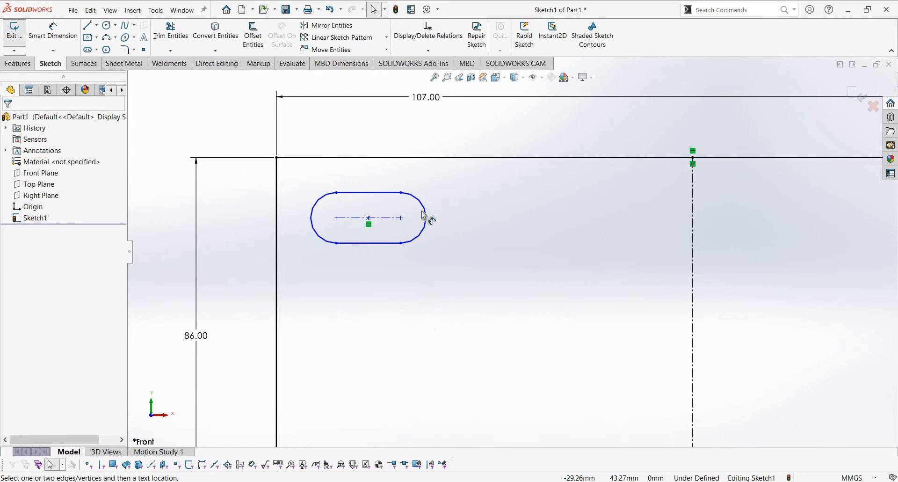
left_click(317, 212)
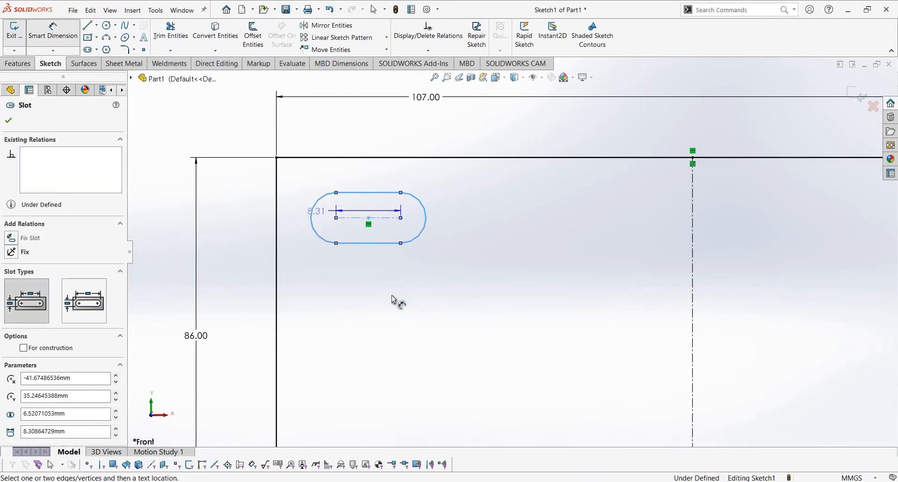
left_click(396, 296)
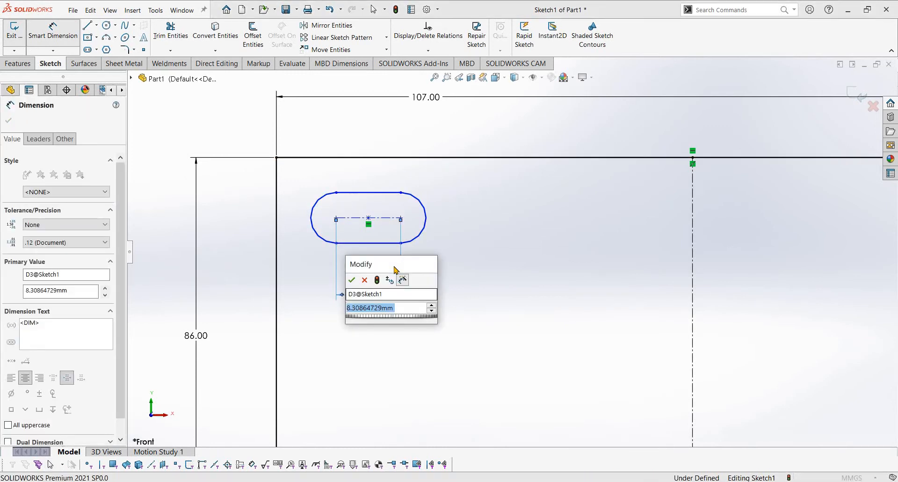
type("11")
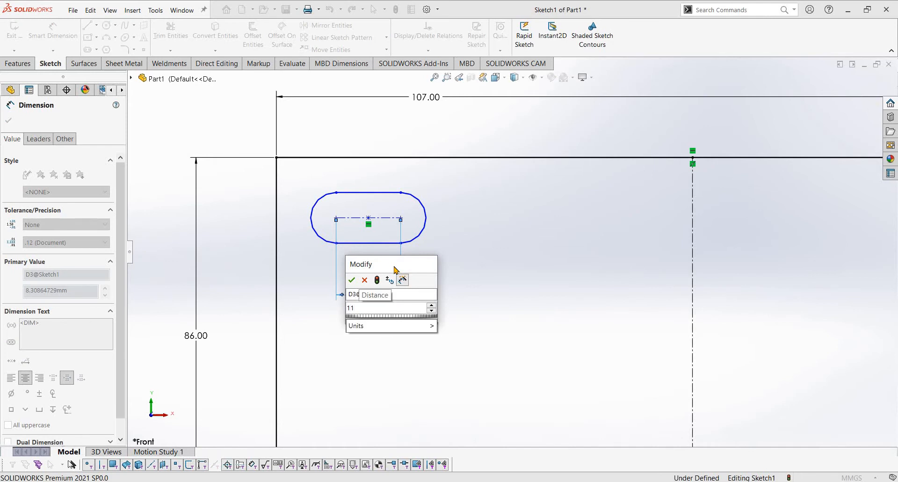
type("-8")
key("Return")
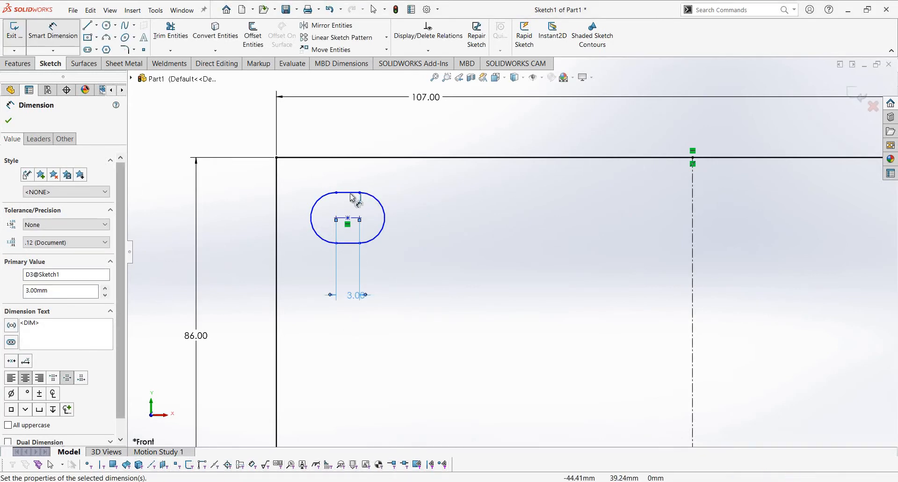
- Dimension the slot's width between its two straight edges and set it to 8 mm
left_click(348, 244)
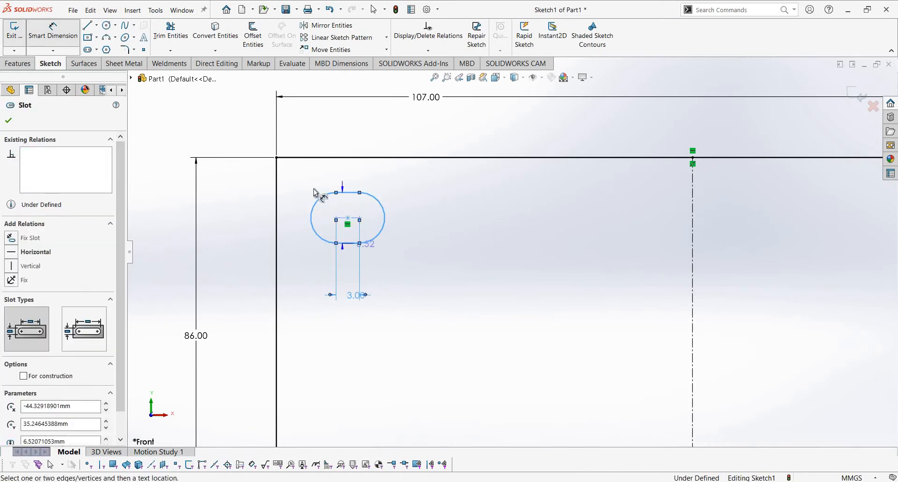
left_click(301, 202)
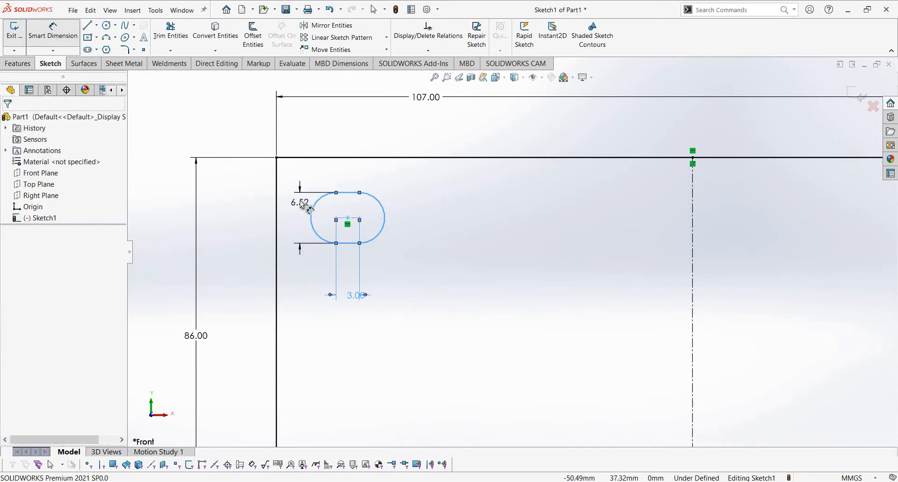
type("8")
key("Return")
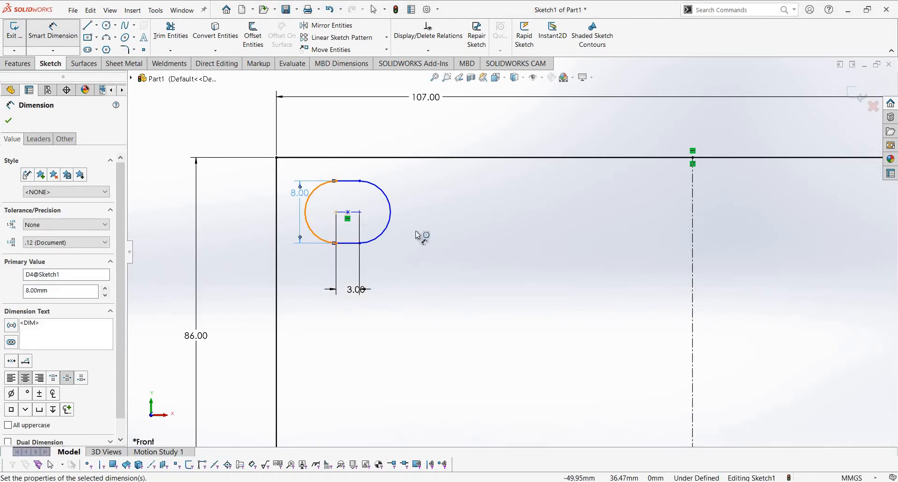
- Check the slot's overall length between the outermost points of its two end arcs
left_click(391, 213)
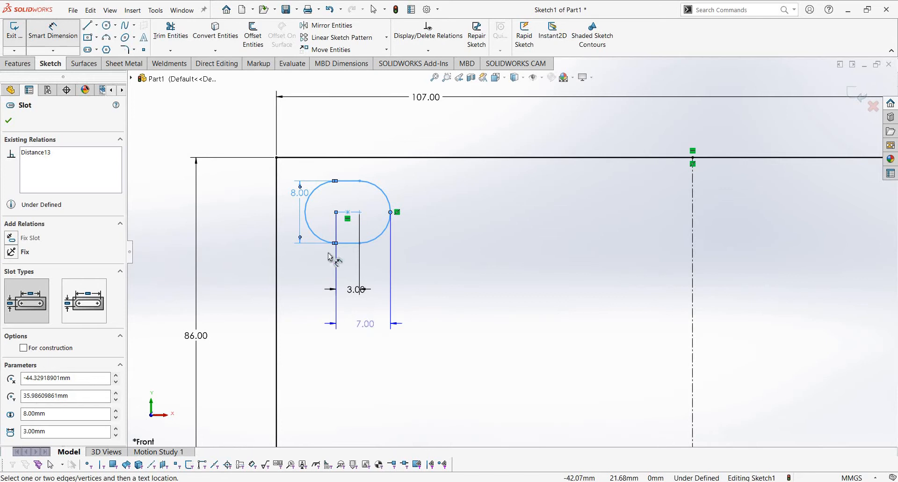
key("Escape")
key("Escape")
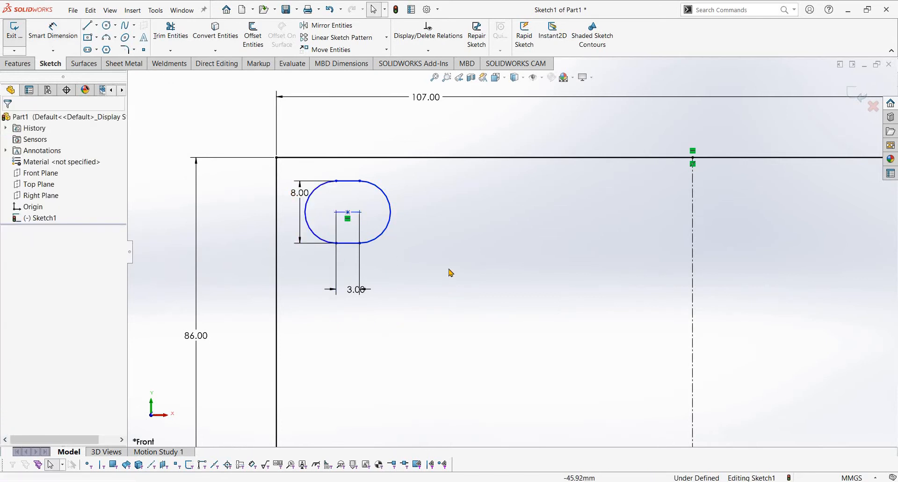
right_click_drag(452, 291, 452, 236)
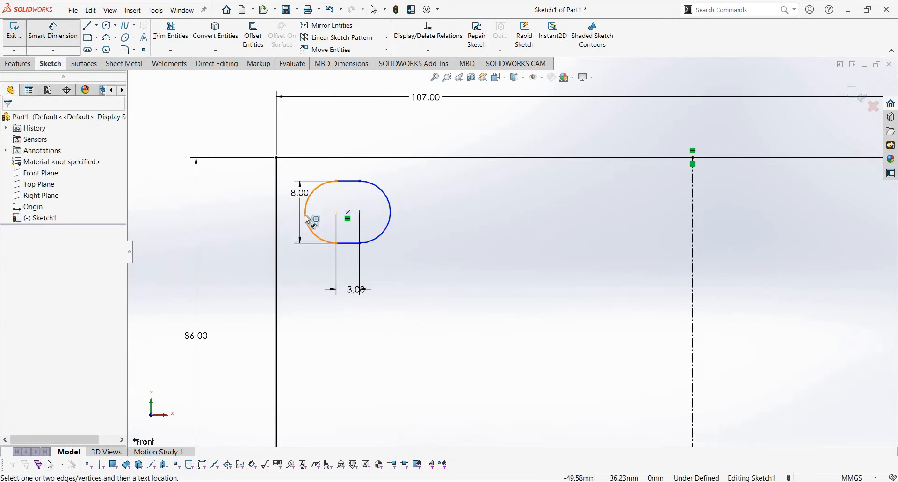
left_click(391, 215)
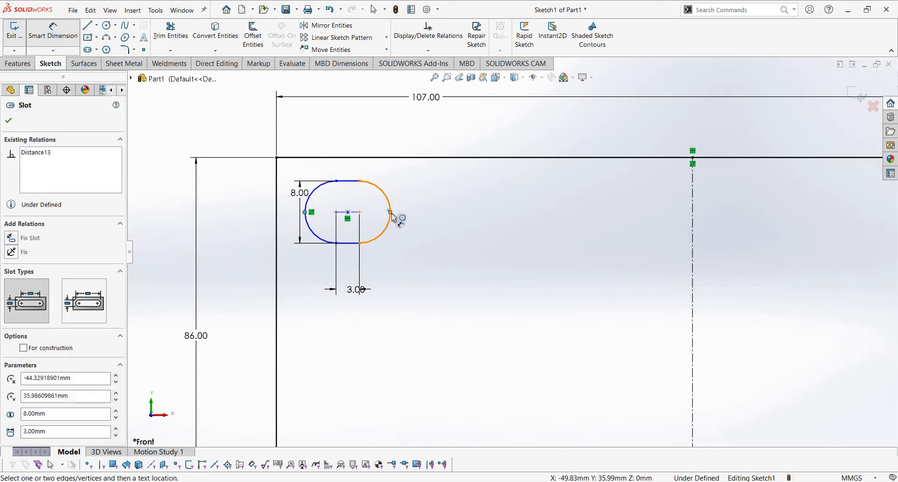
key("Escape")
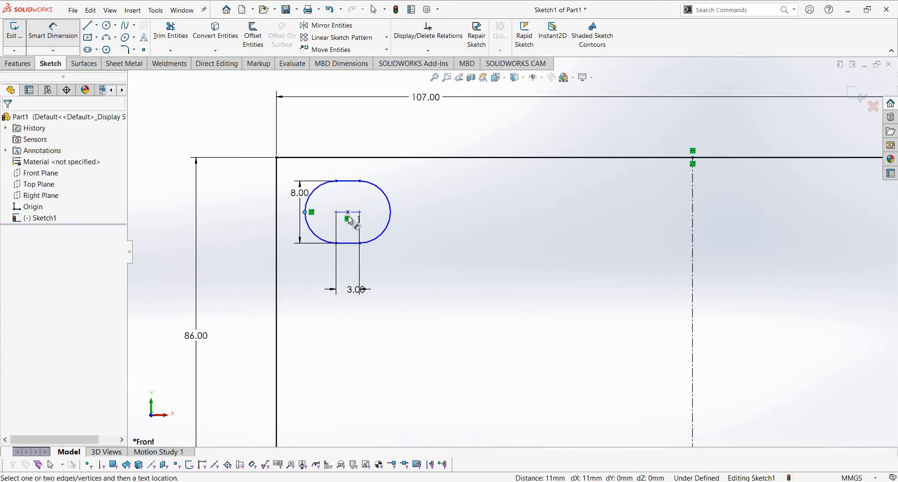
scroll(378, 225, "down", 3)
scroll(378, 226, "up", 5)
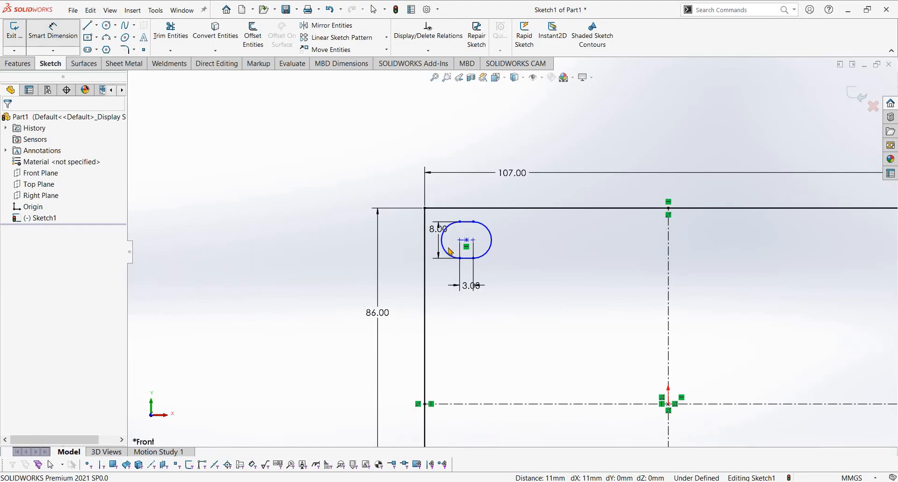
- Check the slot spacing in the PDF drawing and dimension the slot's centre to the vertical centreline at 83/2 mm
key("alt+Tab")
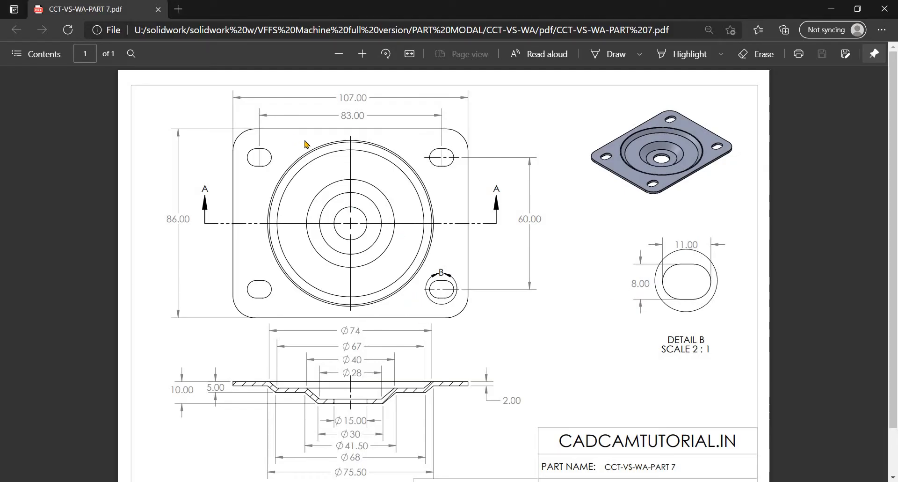
scroll(355, 116, "up", 1, "ctrl")
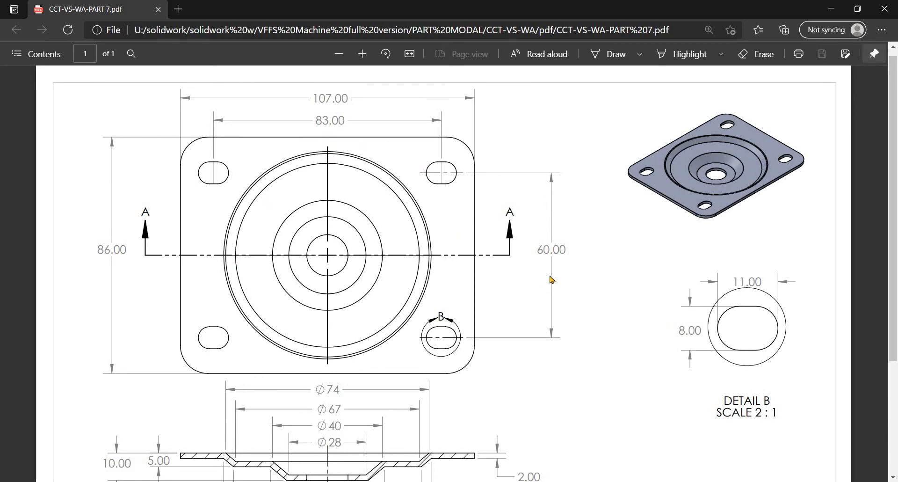
key("alt+Tab")
scroll(528, 285, "up", 2)
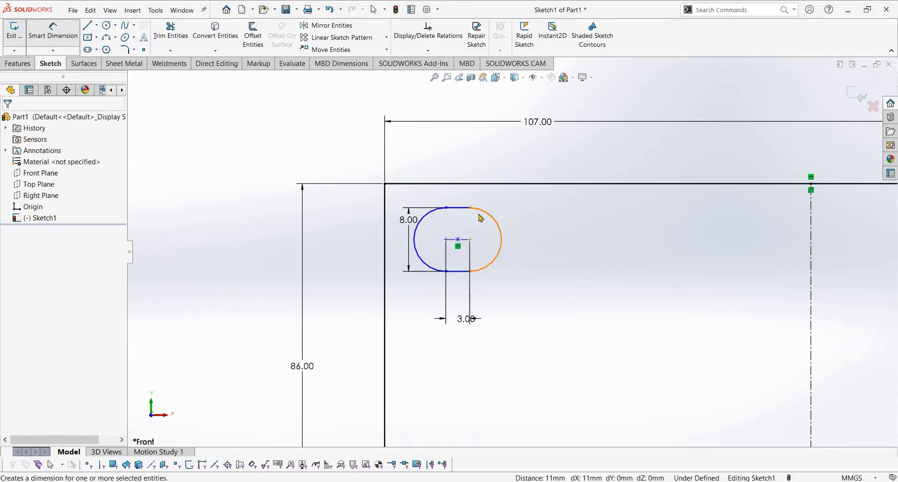
right_click_drag(580, 291, 567, 184)
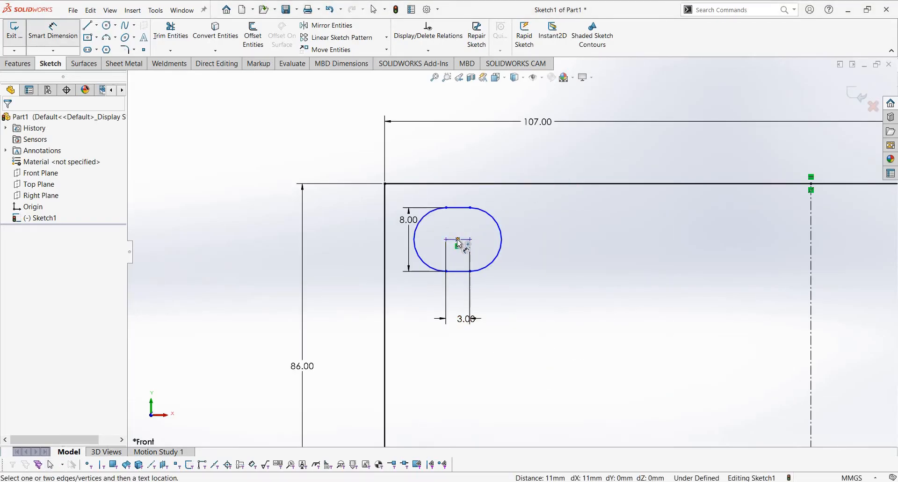
left_click(457, 239)
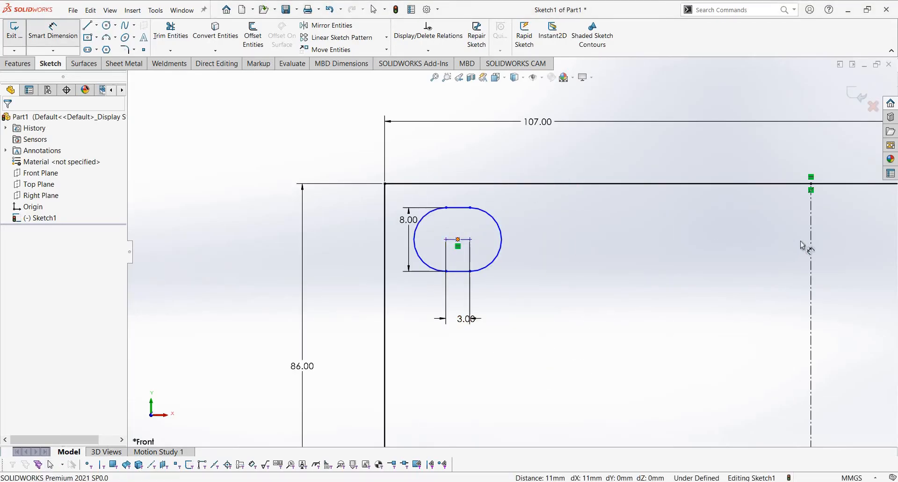
left_click(719, 176)
left_click(718, 168)
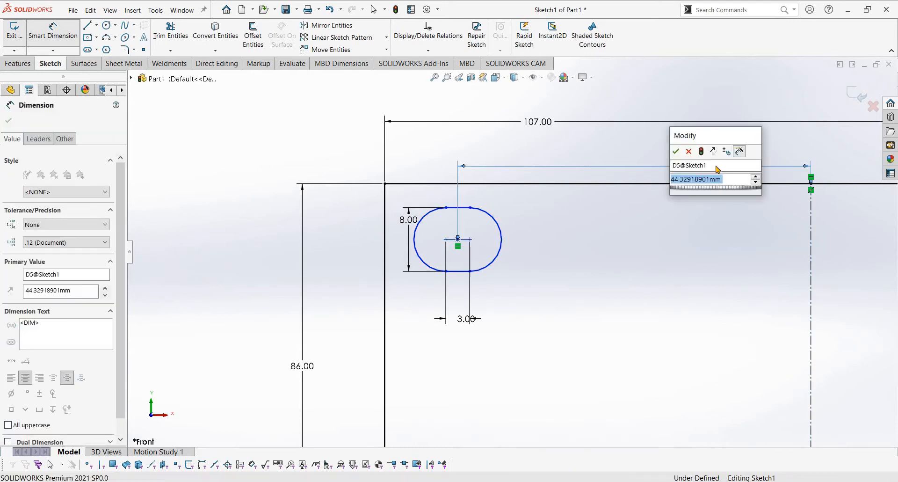
type("83/2")
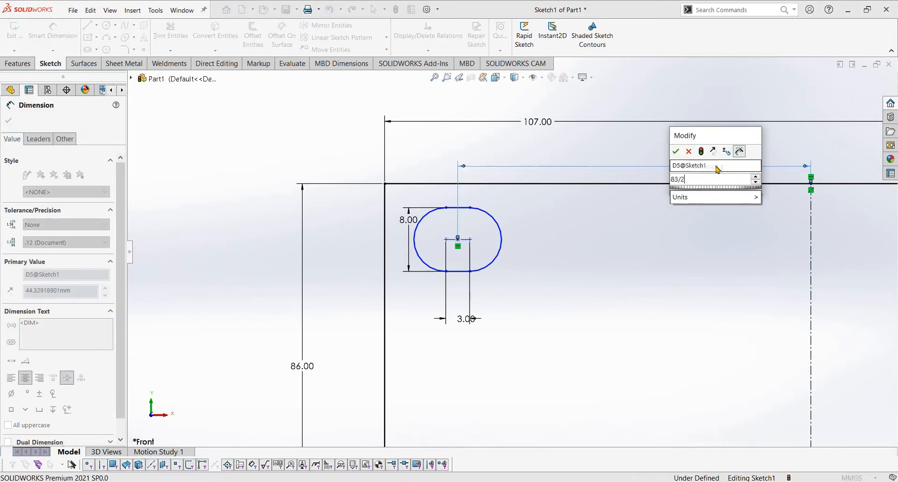
key("Return")
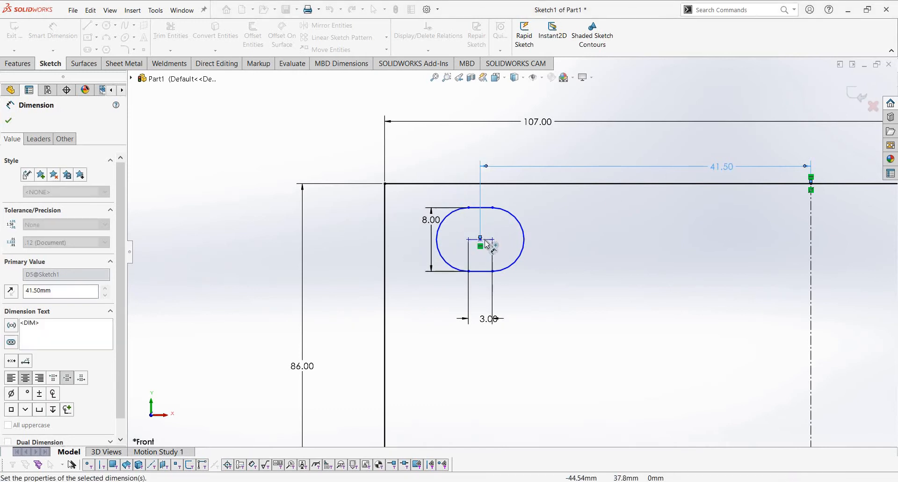
- Dimension the slot's centre to the rectangle's horizontal centreline and set the distance to 60/2 mm
left_click(480, 241)
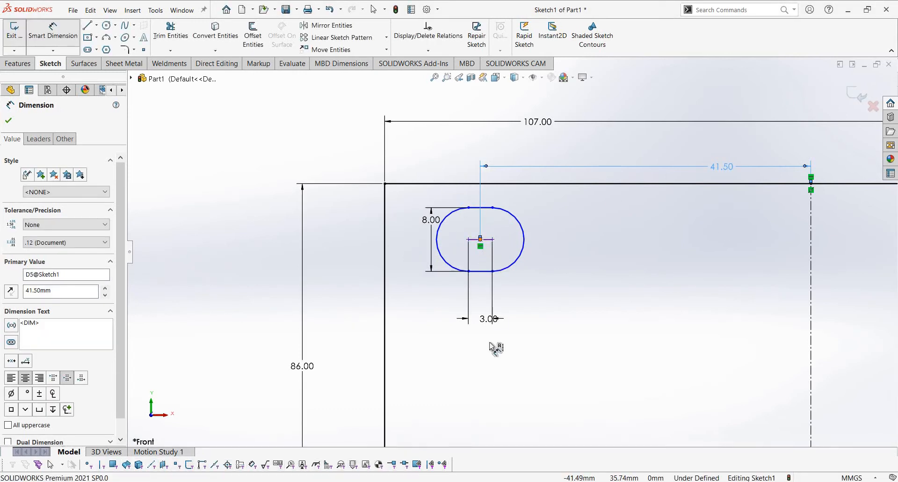
scroll(495, 381, "up", 4)
left_click(492, 384)
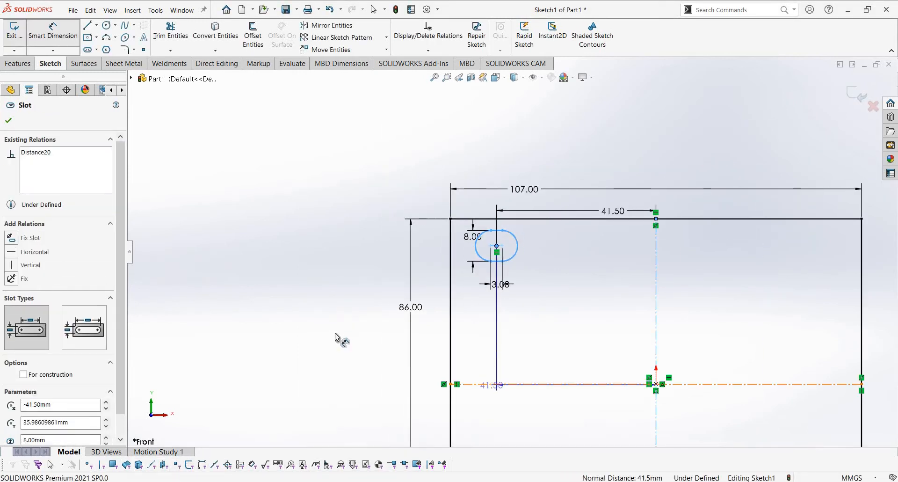
left_click(338, 330)
left_click(339, 330)
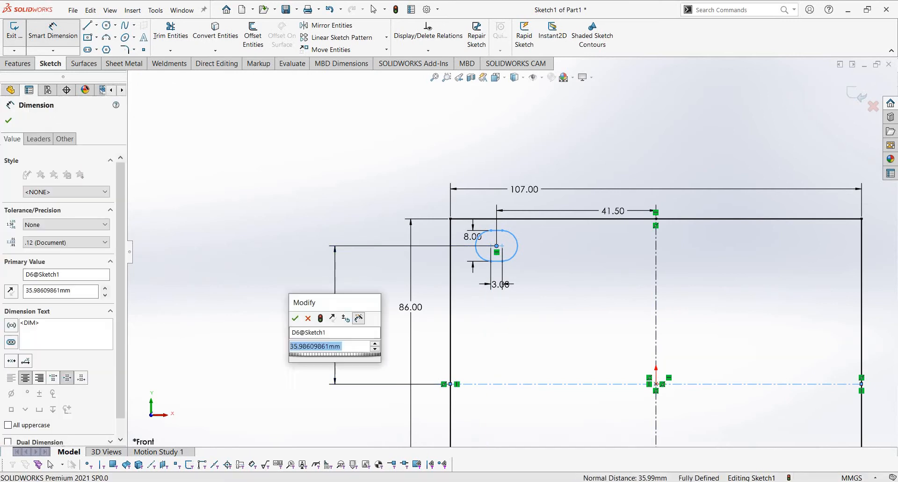
type("60/2")
key("Return")
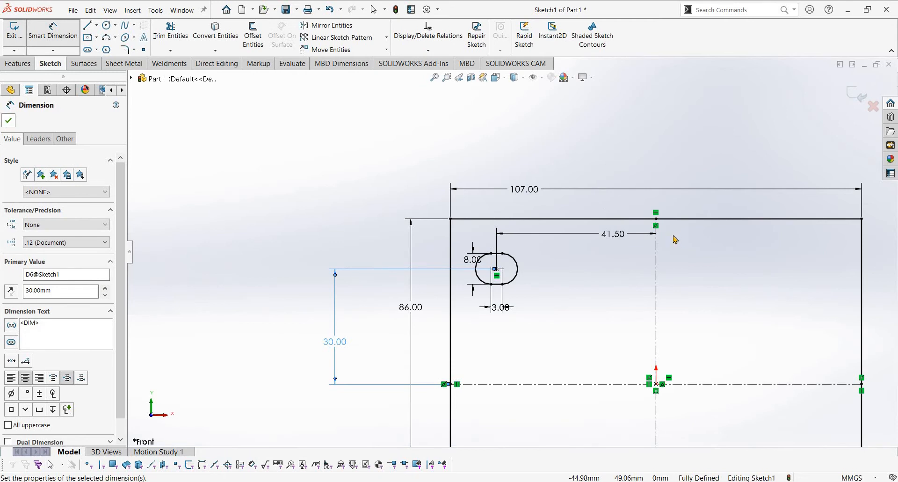
key("Escape")
scroll(544, 287, "up", 2)
scroll(561, 281, "down", 1)
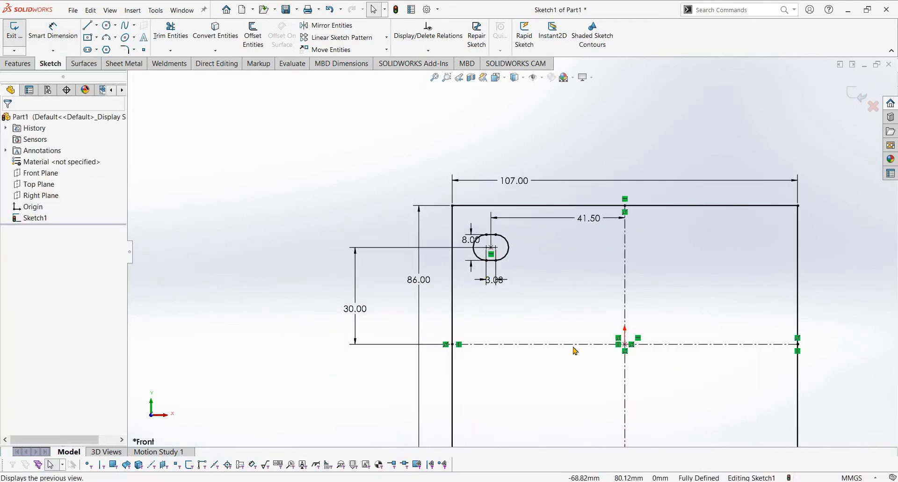
scroll(510, 259, "down", 2)
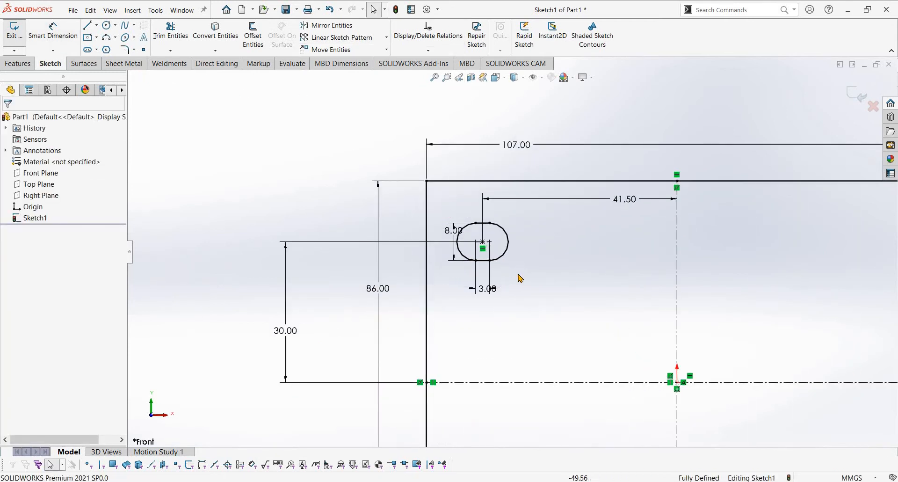
left_click_drag(444, 201, 519, 276)
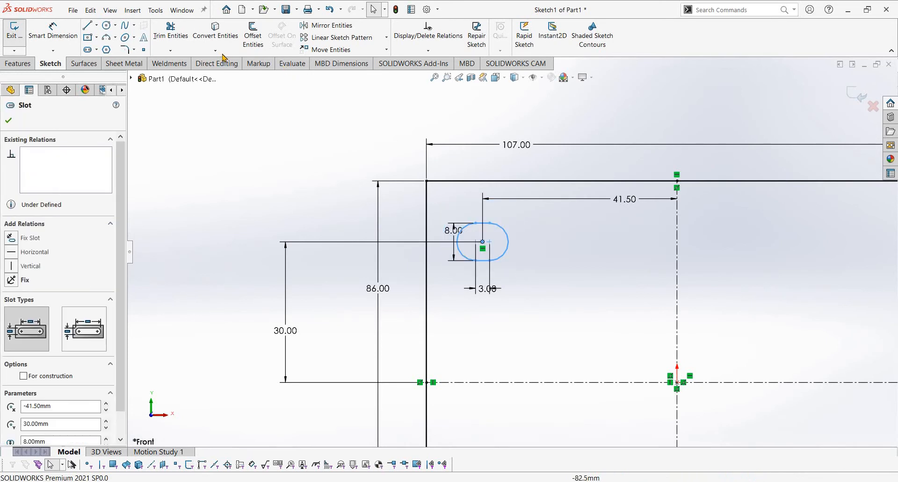
left_click(338, 27)
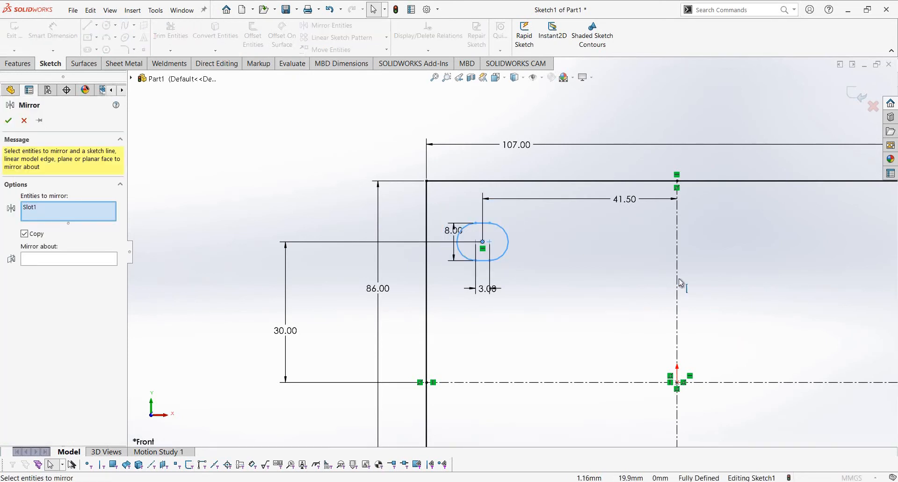
scroll(511, 250, "up", 2)
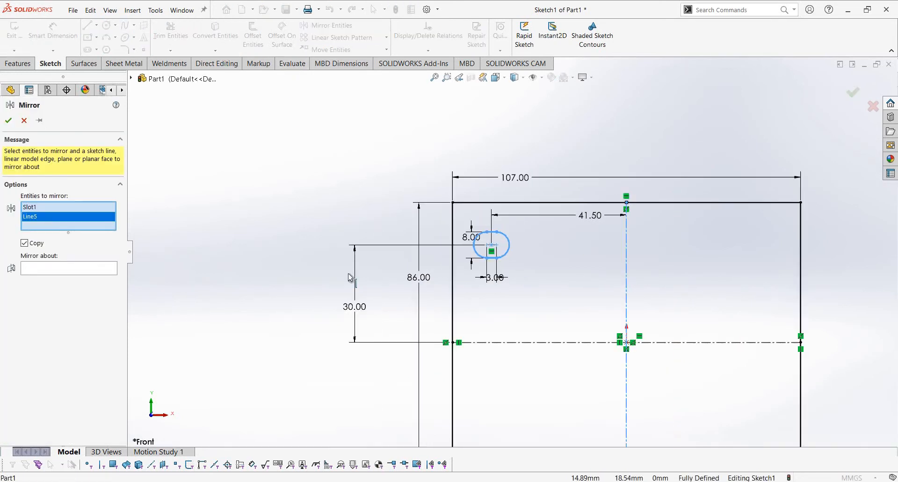
right_click(71, 220)
left_click(82, 227)
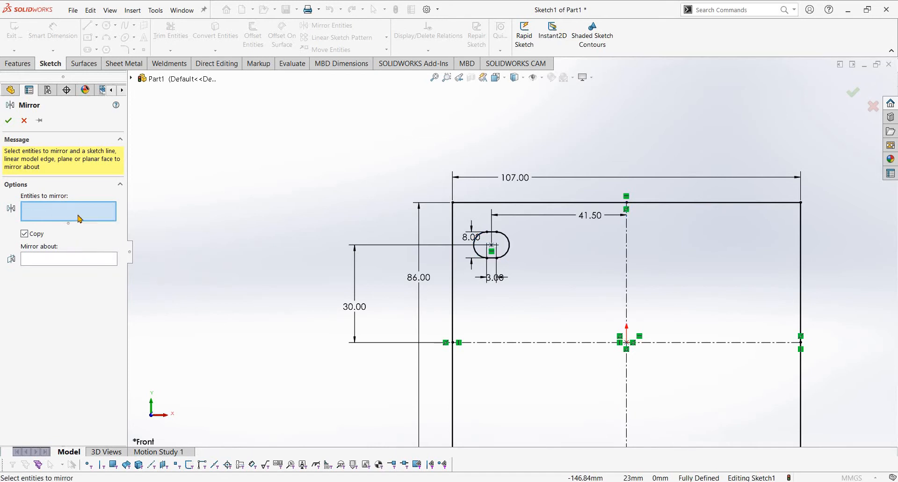
- Try to mirror the upper-left slot about the vertical centreline with the Copy option turned off
scroll(491, 252, "down", 2)
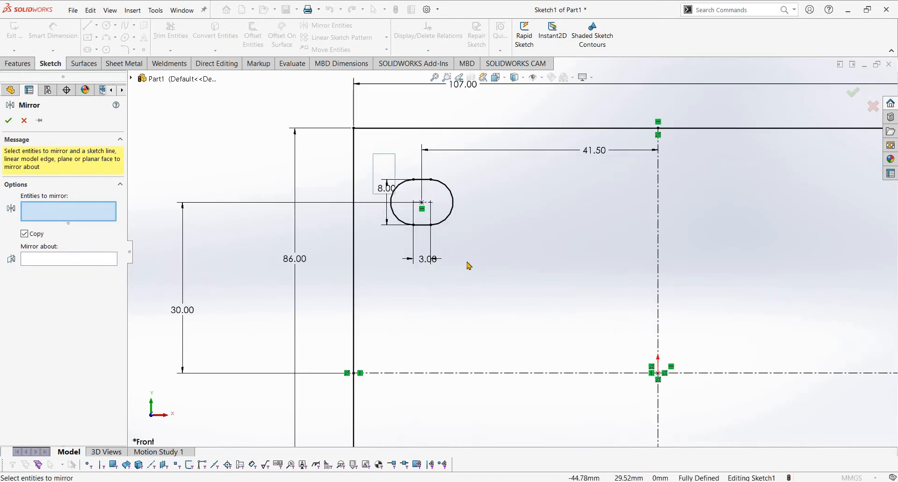
left_click_drag(373, 154, 467, 263)
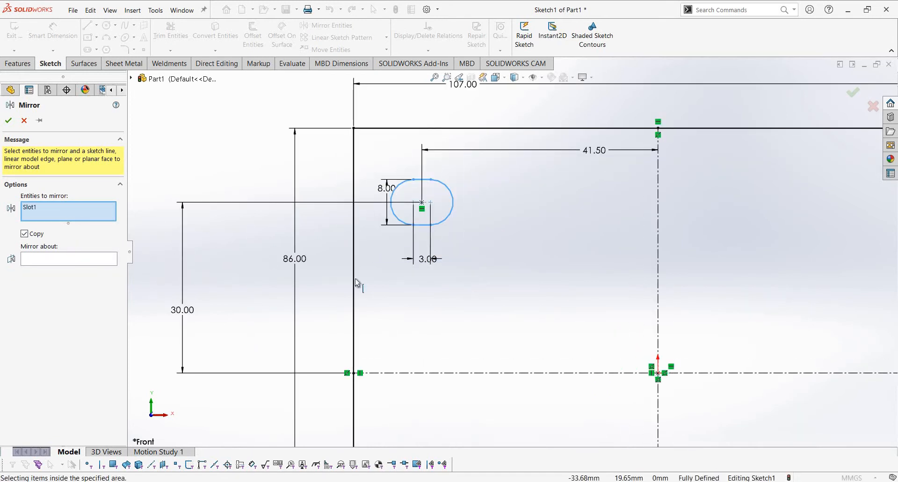
left_click(83, 258)
left_click(657, 238)
scroll(672, 231, "up", 1)
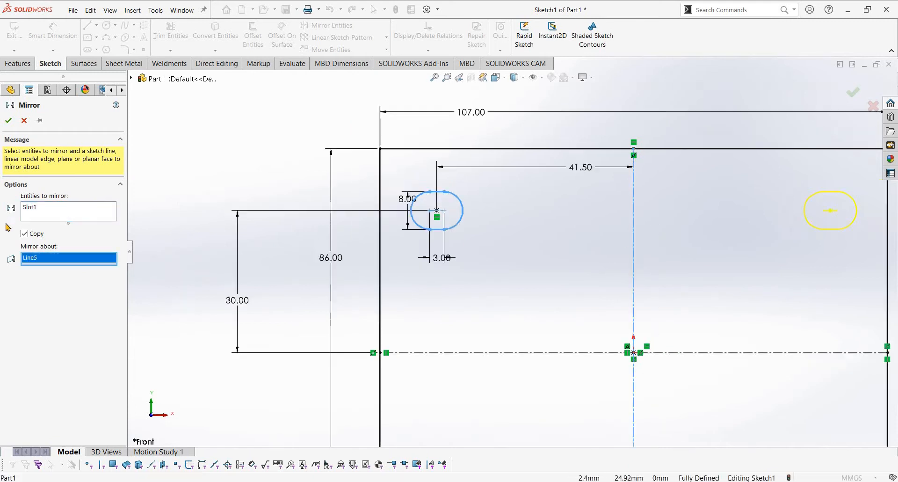
scroll(8, 227, "up", 1)
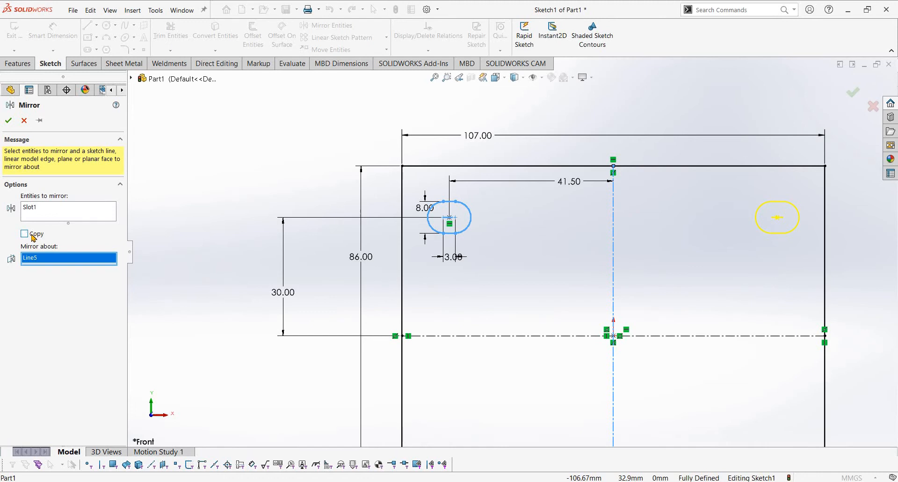
left_click(8, 121)
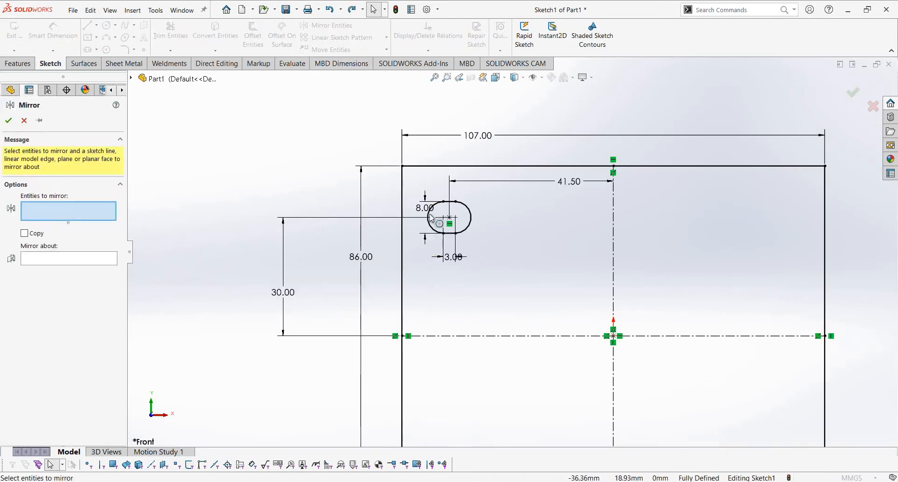
- Mirror the upper-left slot about the vertical centreline with the Copy option on
left_click_drag(505, 283, 409, 183)
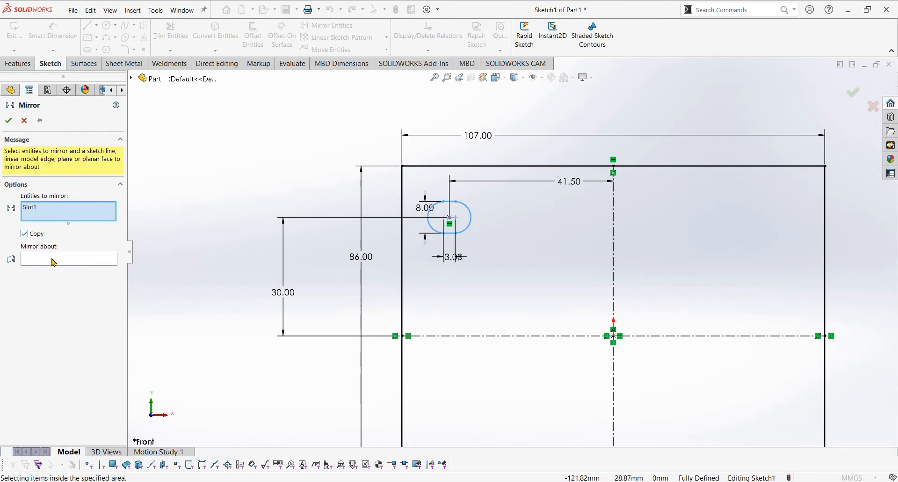
left_click(613, 221)
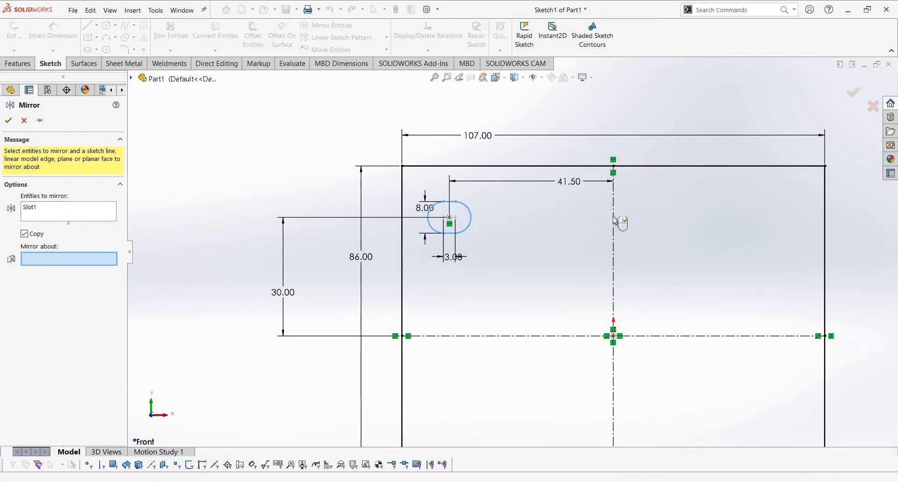
left_click(9, 120)
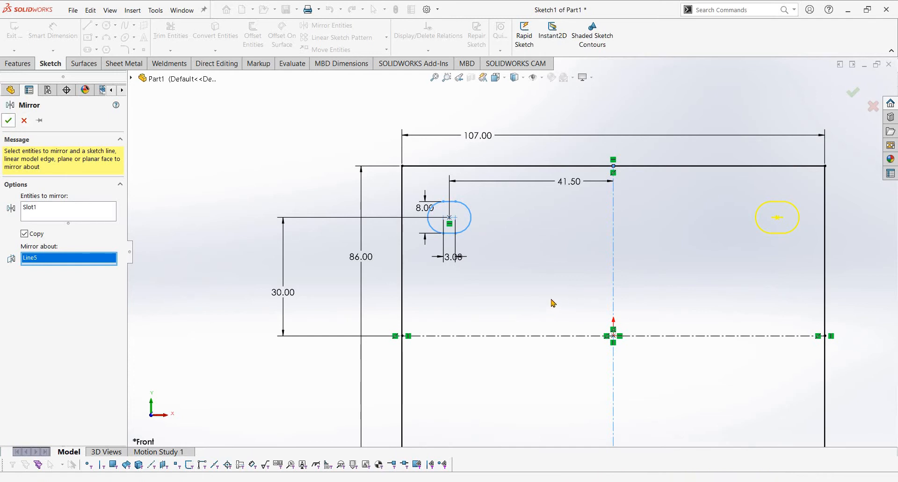
- Mirror the two upper slots about the rectangle's horizontal centreline with the Copy option on
scroll(509, 253, "up", 2)
scroll(482, 239, "down", 1)
scroll(481, 239, "down", 2)
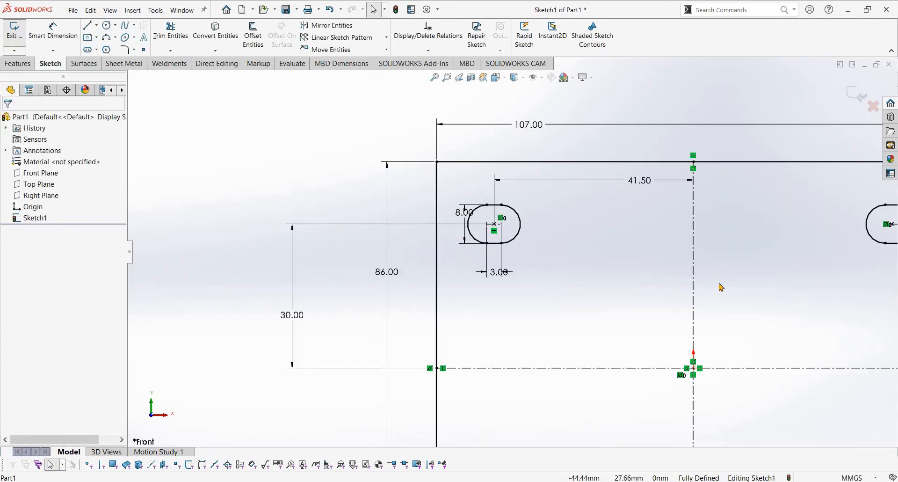
scroll(668, 292, "up", 3)
scroll(483, 250, "down", 2)
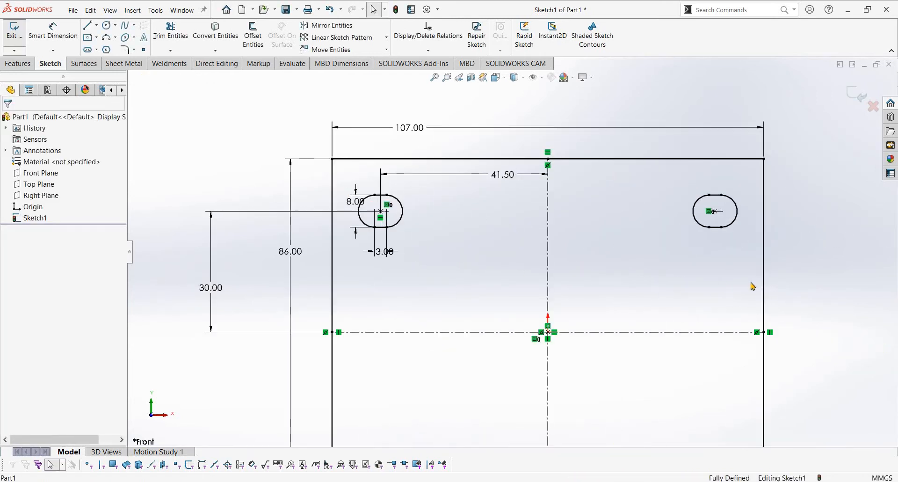
left_click_drag(342, 176, 751, 282)
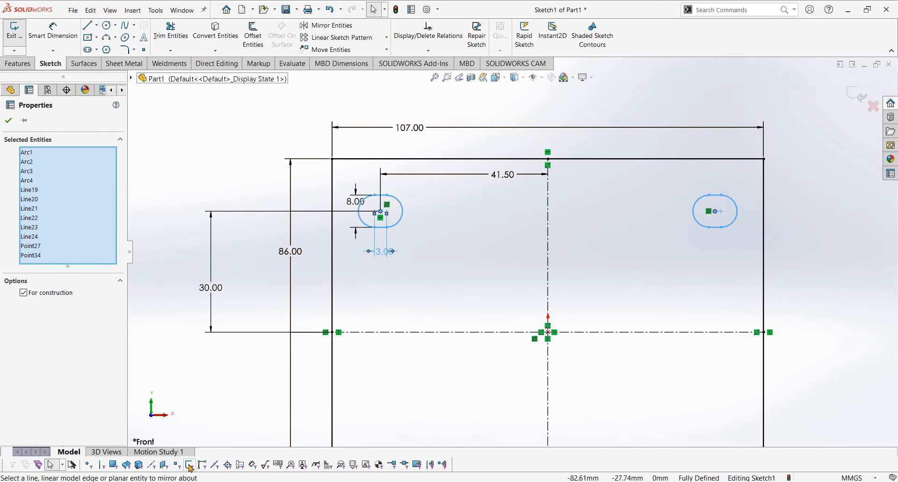
left_click(347, 255)
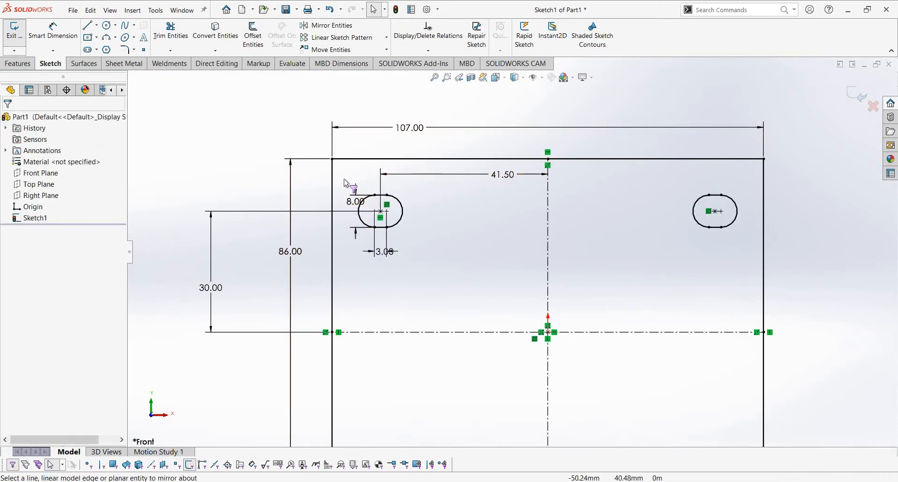
left_click_drag(338, 172, 746, 276)
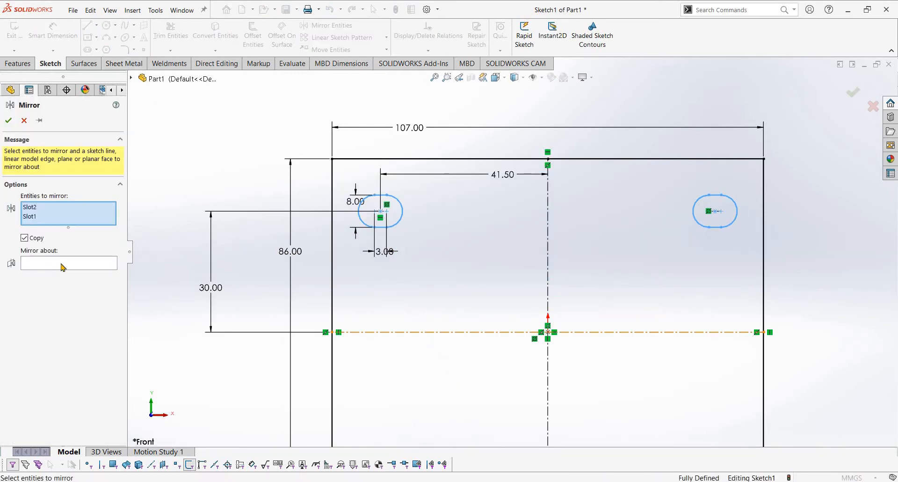
left_click(63, 266)
left_click(424, 332)
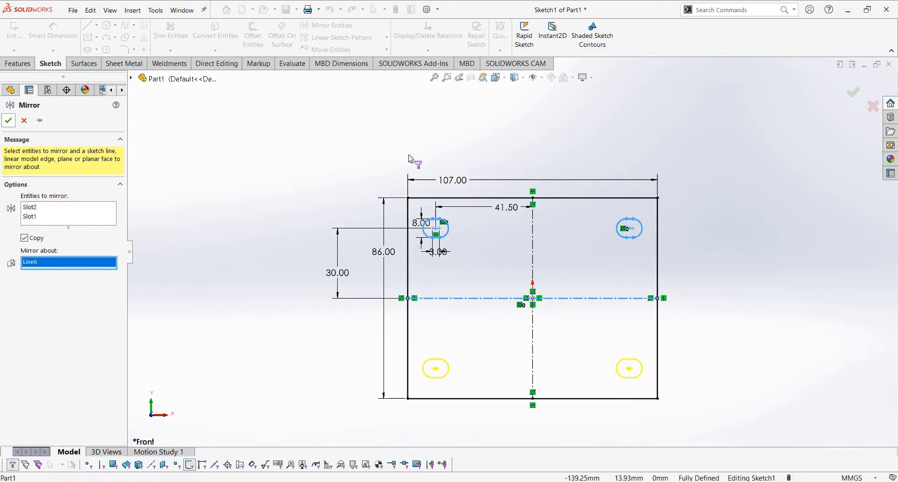
key("Return")
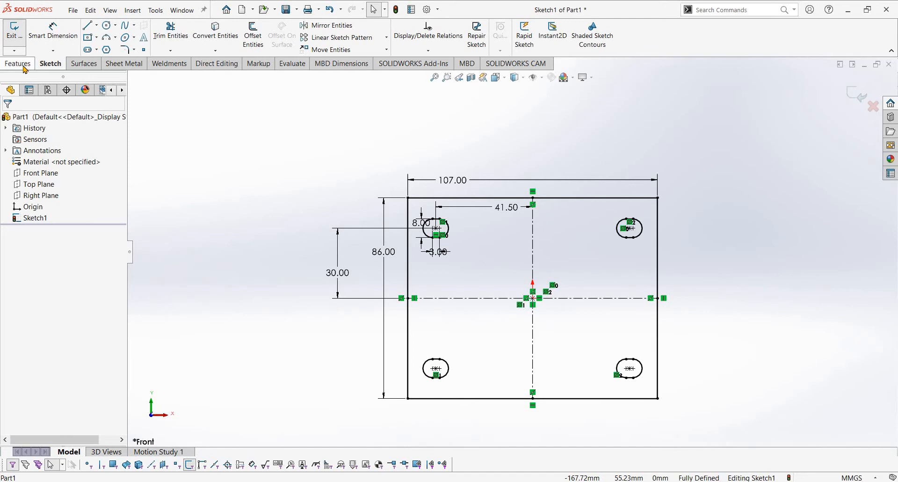
- Extrude the plate sketch with its four slots to a blind depth of 2 mm
scroll(475, 257, "down", 2)
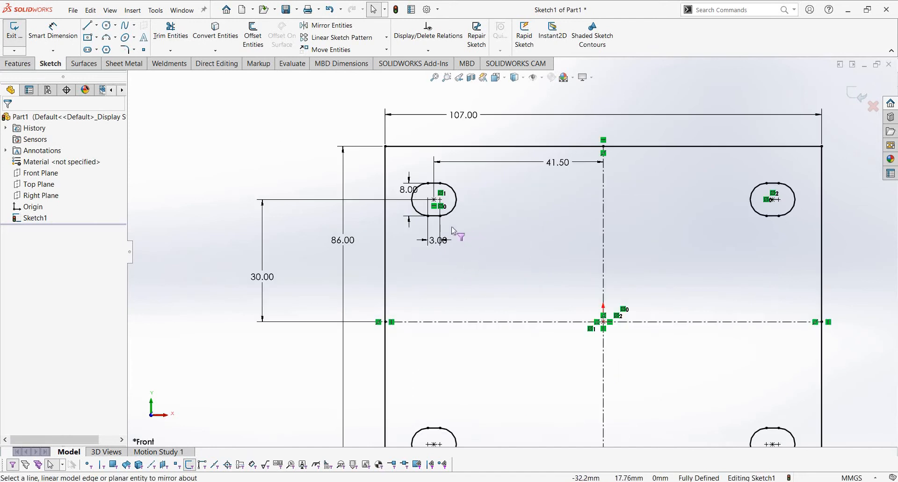
left_click(24, 47)
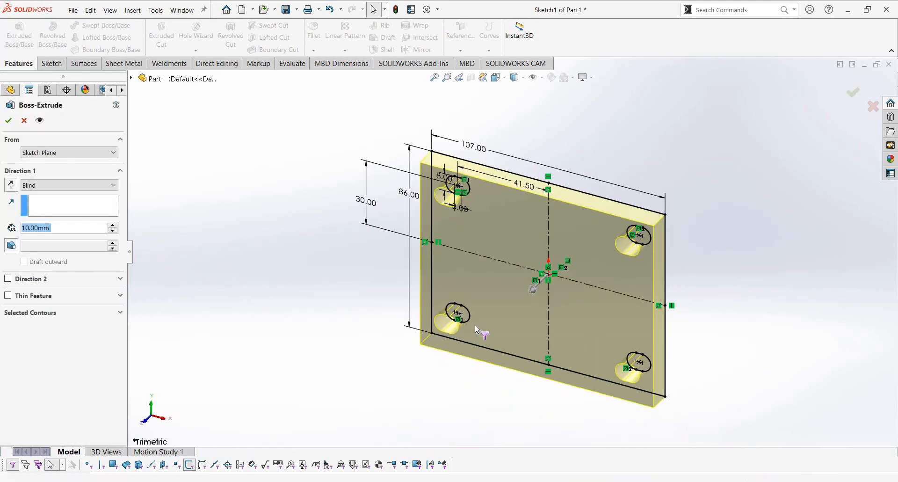
type("2")
key("Return")
key("Return")
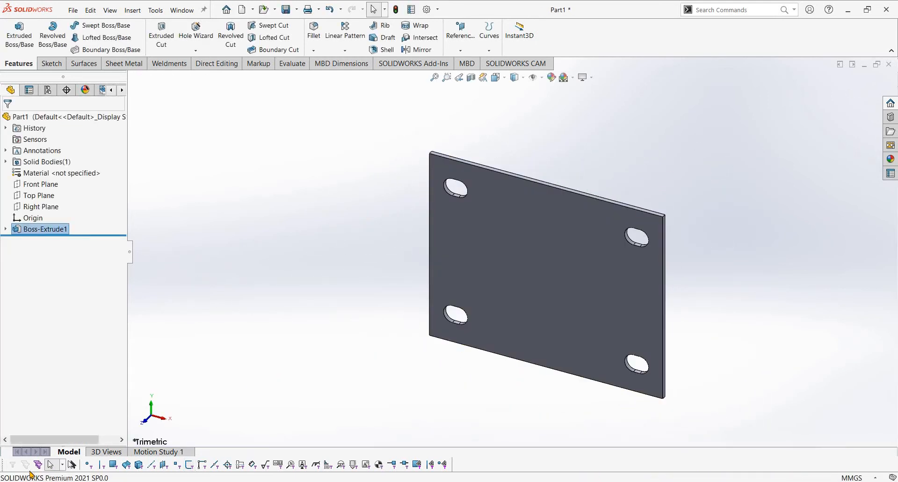
- Fillet the plate's four vertical corner edges with a symmetric 10 mm radius
middle_click_drag(479, 222, 558, 340)
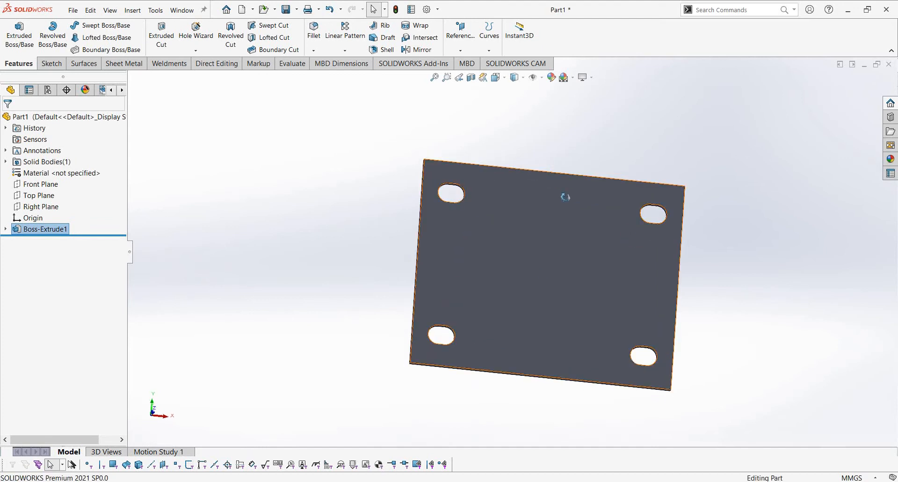
middle_click_drag(566, 196, 372, 228)
middle_click_drag(352, 117, 319, 39)
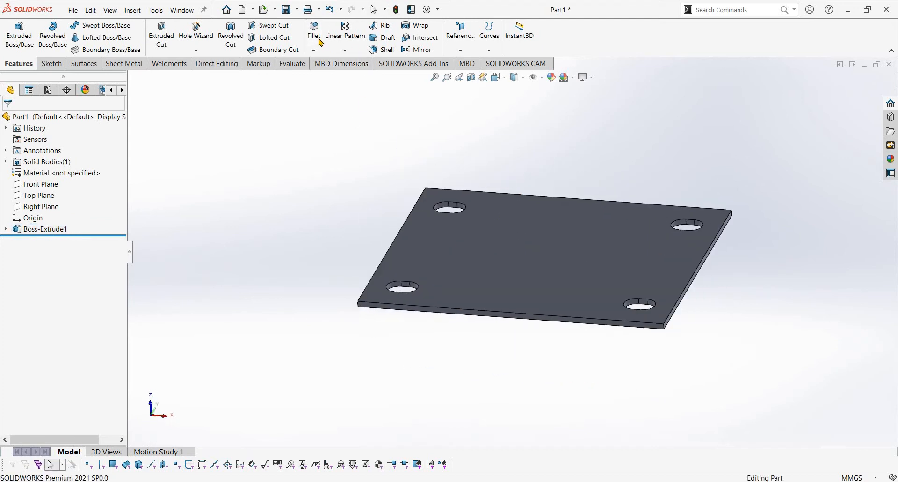
left_click(317, 39)
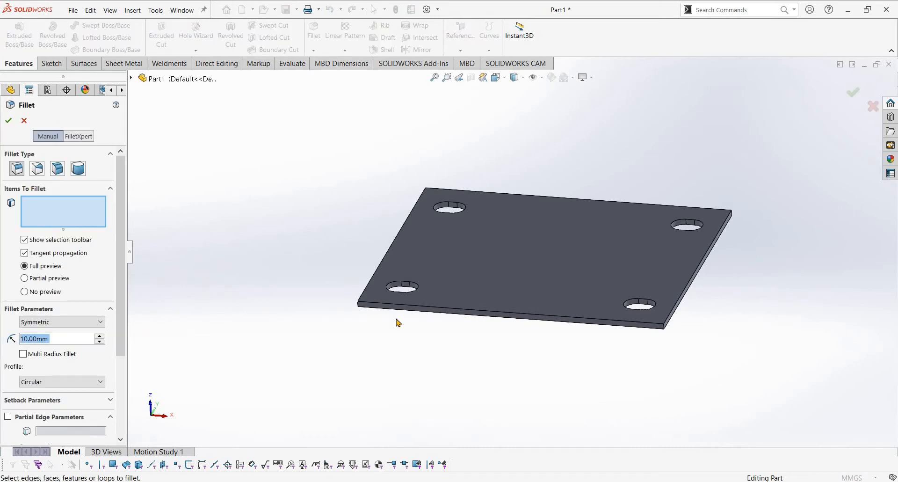
scroll(371, 278, "down", 5)
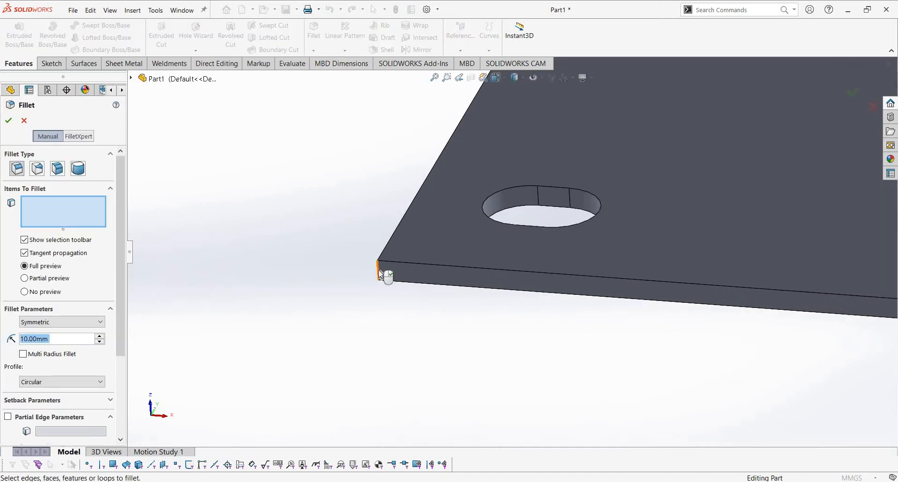
left_click(380, 275)
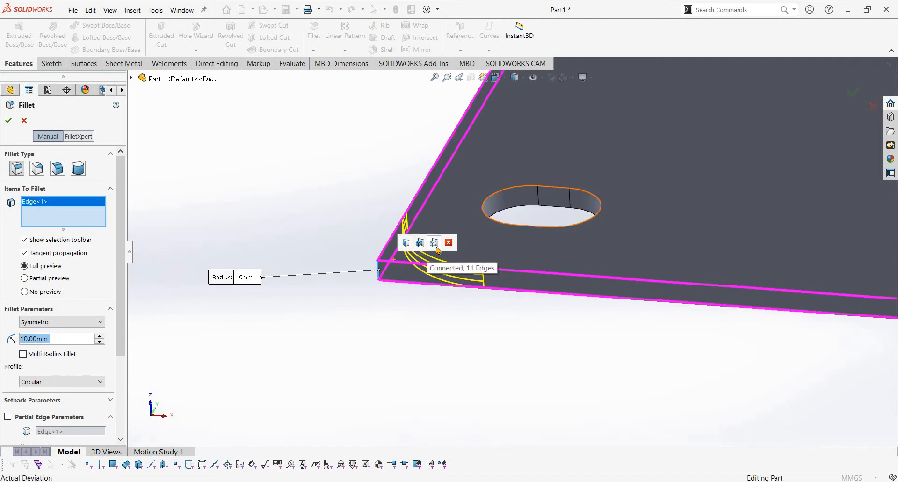
left_click(405, 248)
scroll(505, 267, "up", 5)
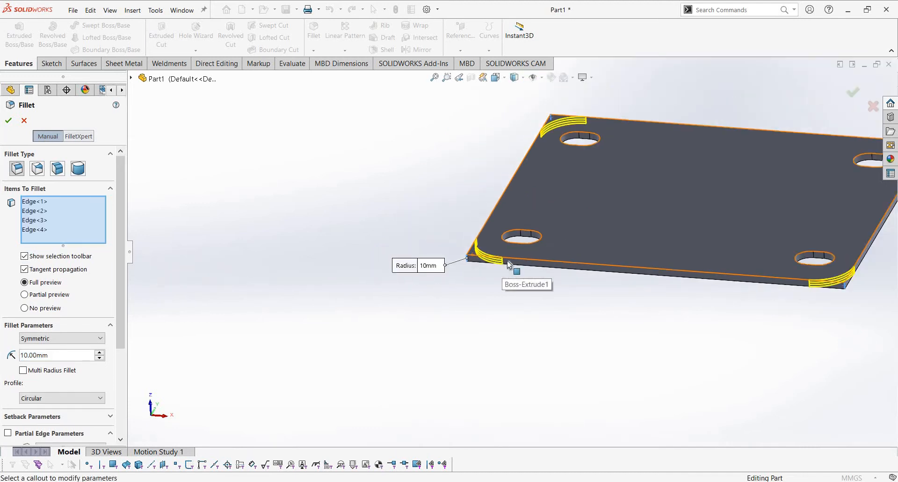
middle_click_drag(601, 274, 589, 244)
key("ctrl+7")
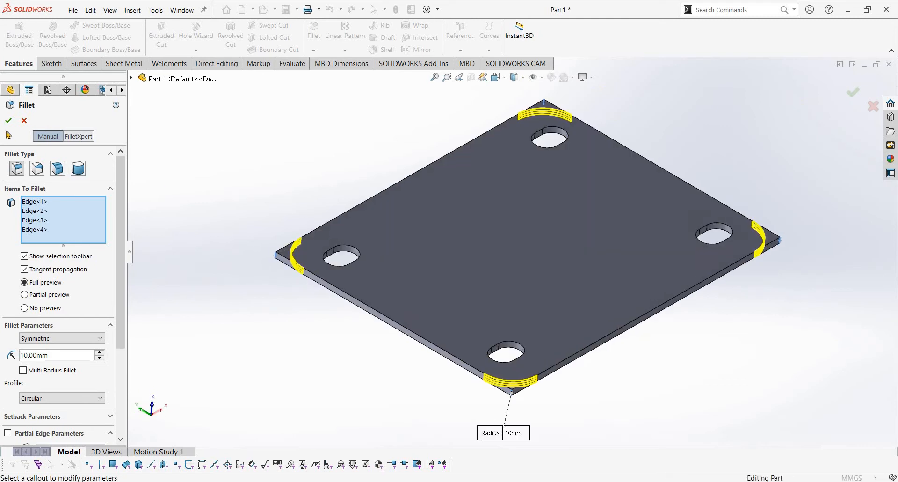
left_click(8, 120)
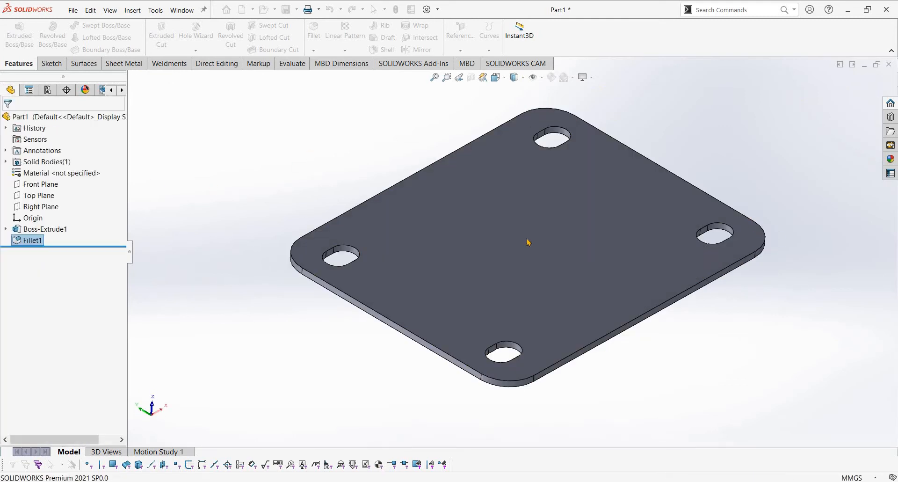
middle_click_drag(467, 268, 33, 216)
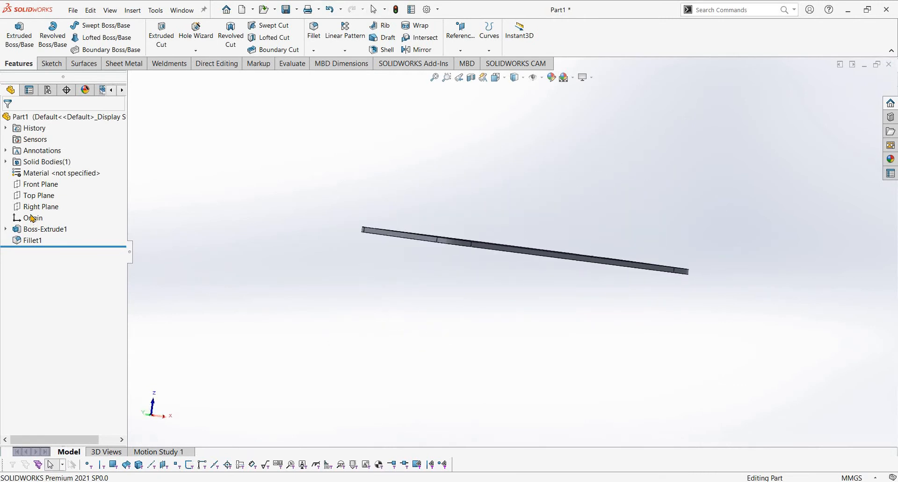
left_click(47, 185)
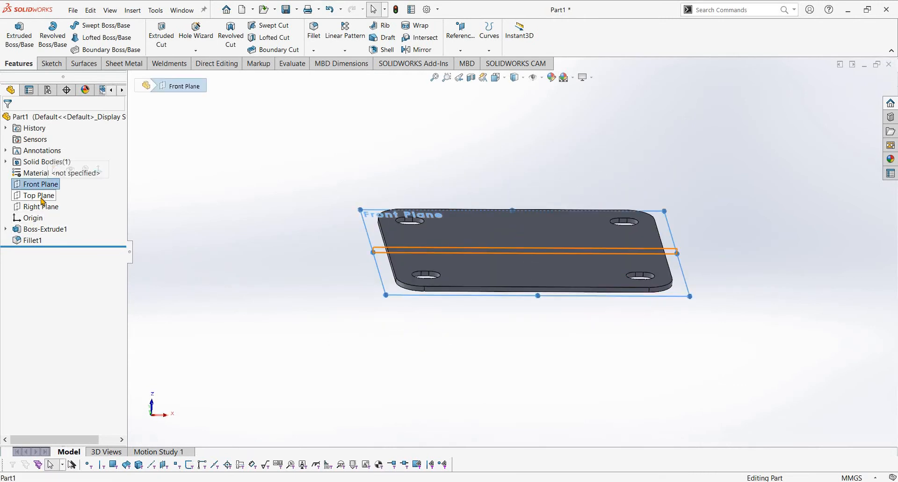
left_click(45, 195)
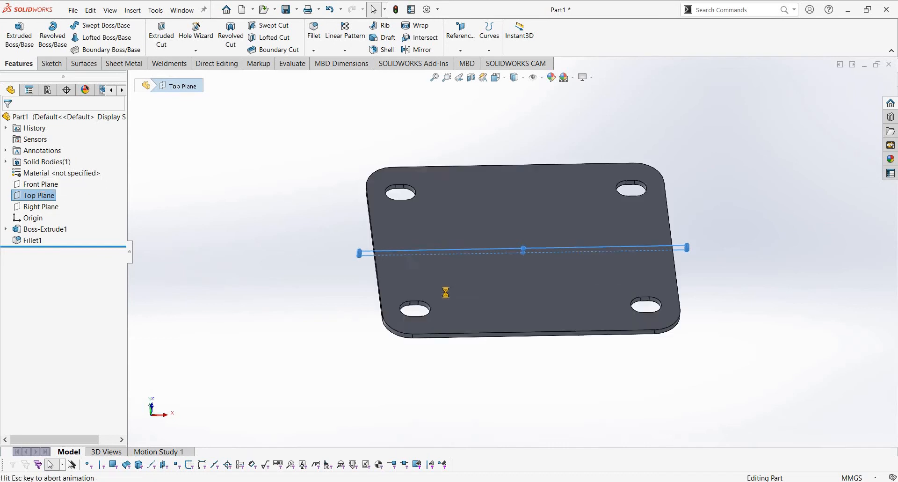
left_click(268, 271)
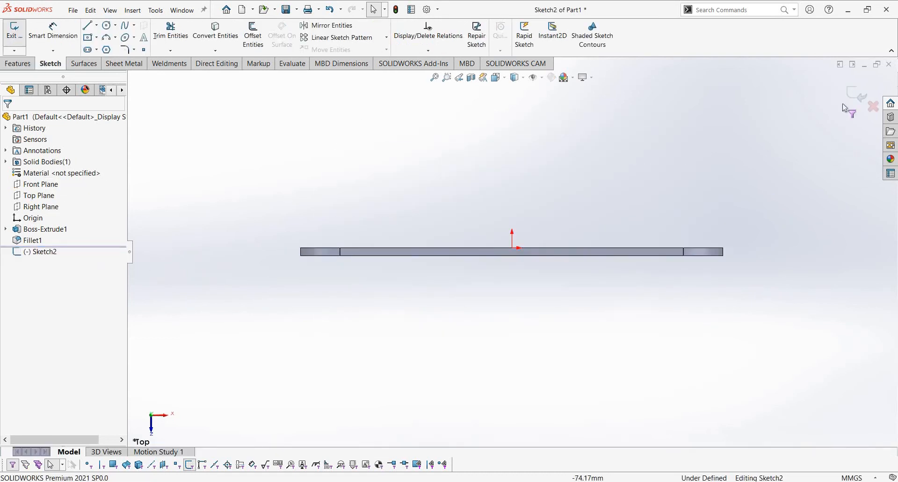
left_click(850, 93)
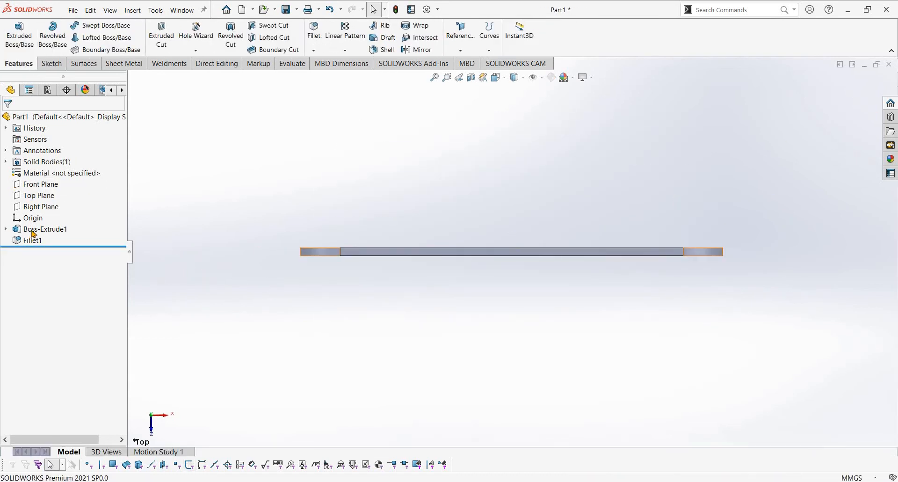
- Change the sketch plane of the base extrusion's Sketch1 from the Front Plane to the Top Plane
left_click(14, 228)
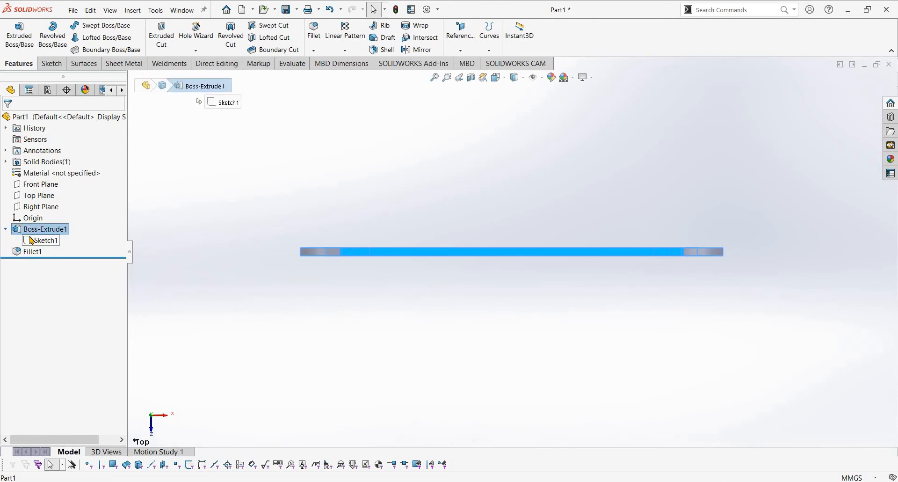
right_click(31, 240)
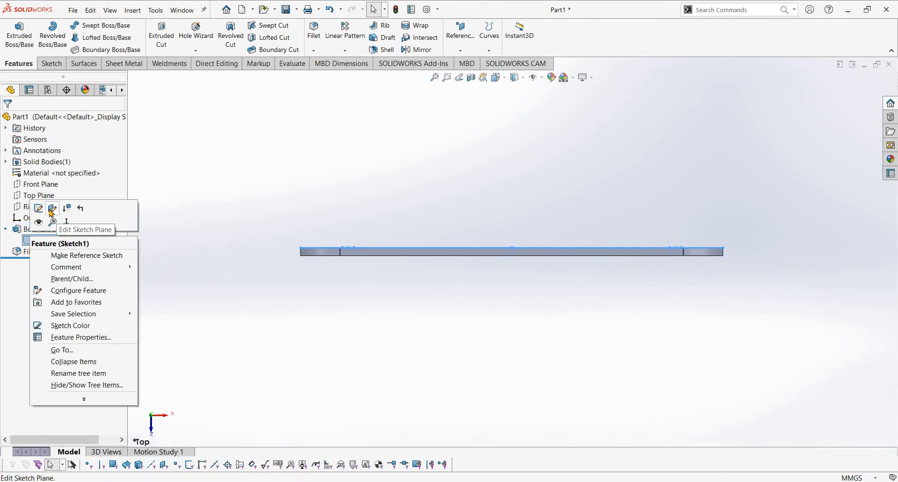
left_click(52, 213)
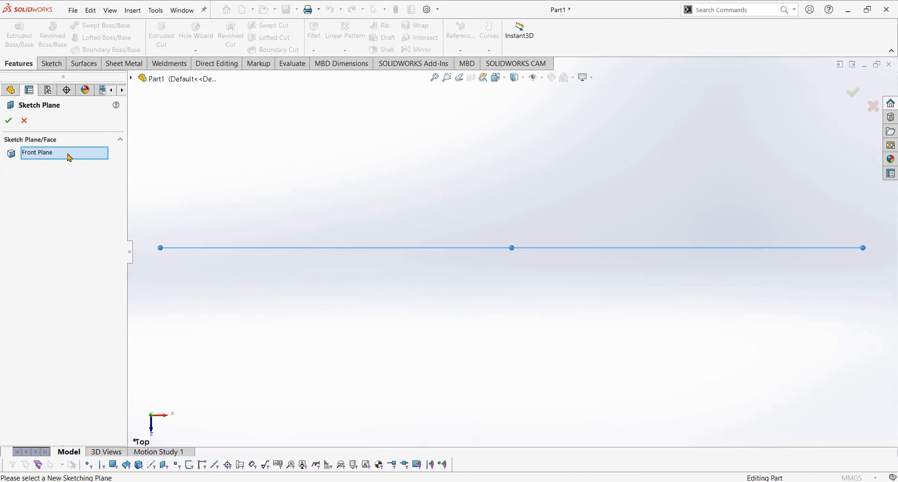
right_click(78, 167)
left_click(79, 162)
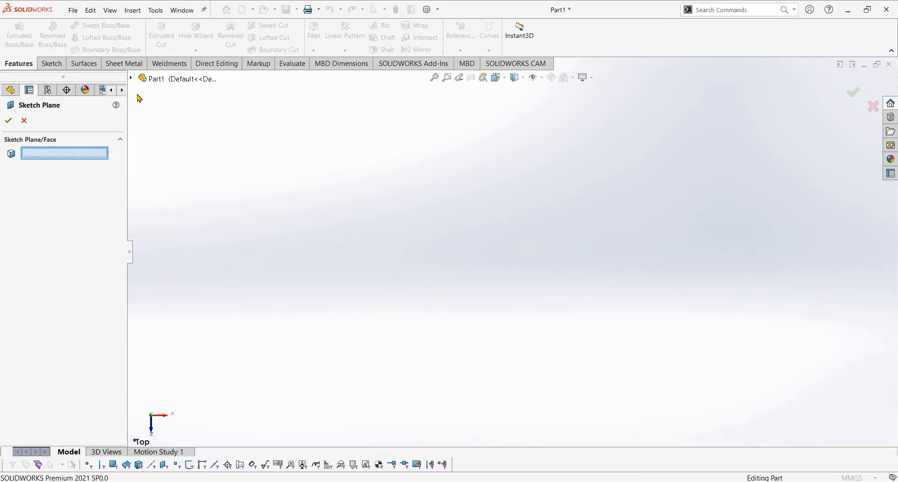
left_click(131, 79)
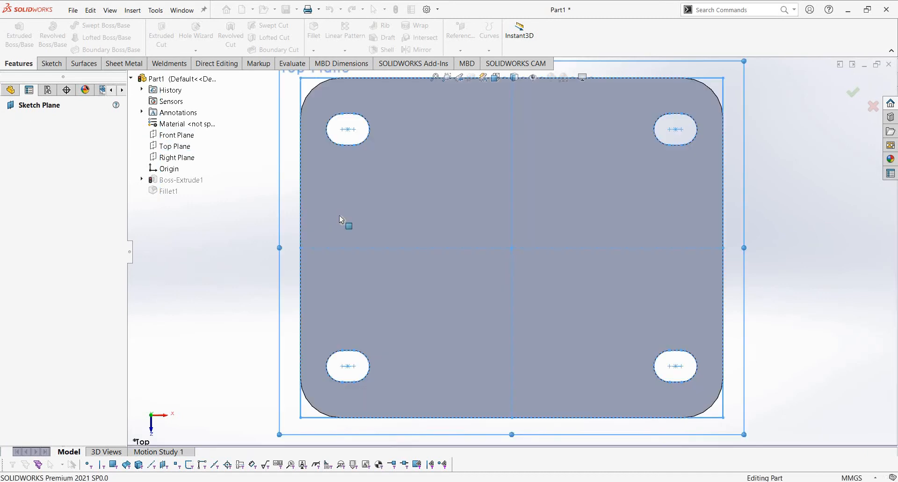
scroll(374, 298, "up", 2)
middle_click_drag(343, 176, 338, 178)
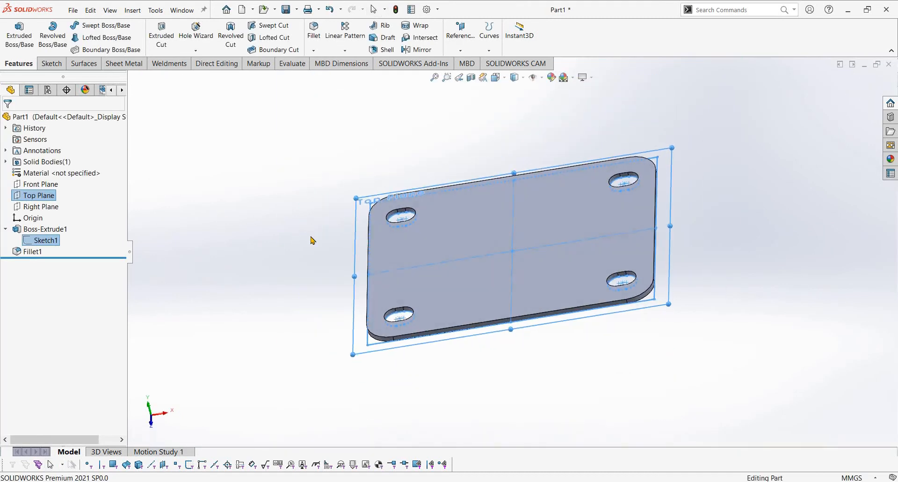
left_click(312, 238)
mouse_move(337, 245)
middle_mouse_down()
mouse_move(355, 249)
mouse_move(381, 229)
middle_mouse_up()
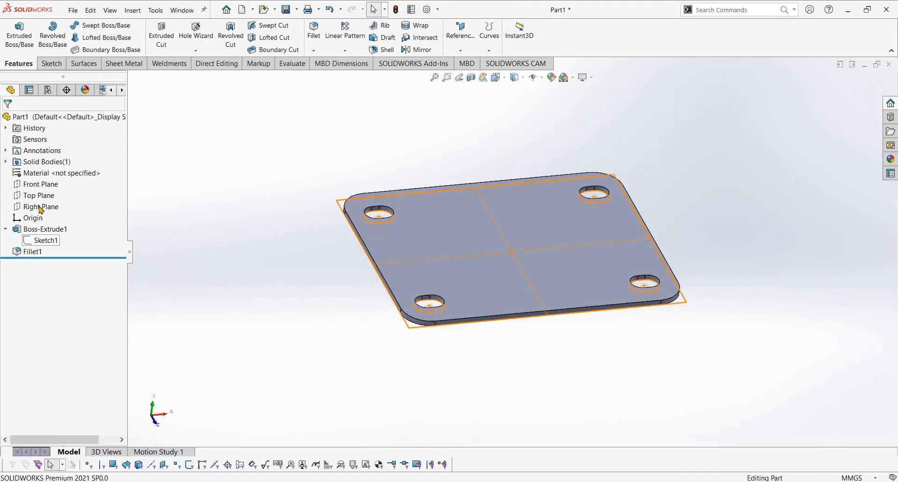
- Compare the Front and Top Planes against the plate and start a new sketch on the Front Plane
left_click(506, 299)
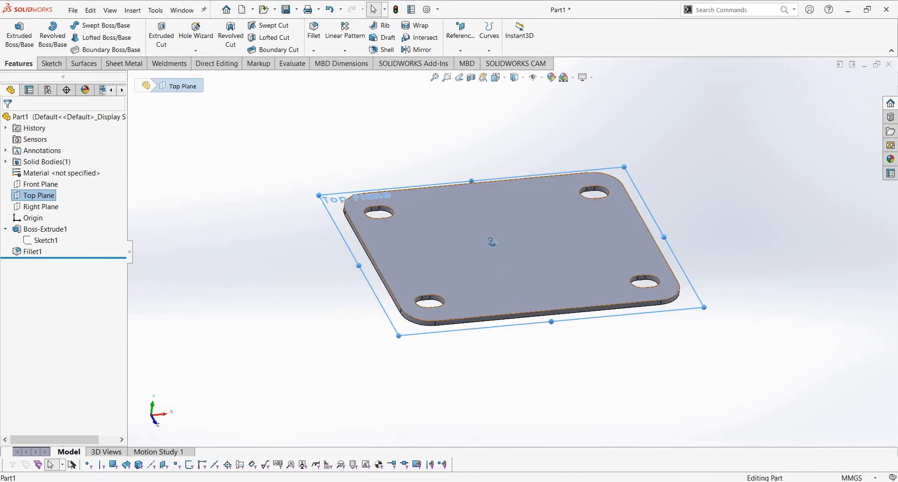
middle_click_drag(506, 300, 497, 256)
left_click(510, 251)
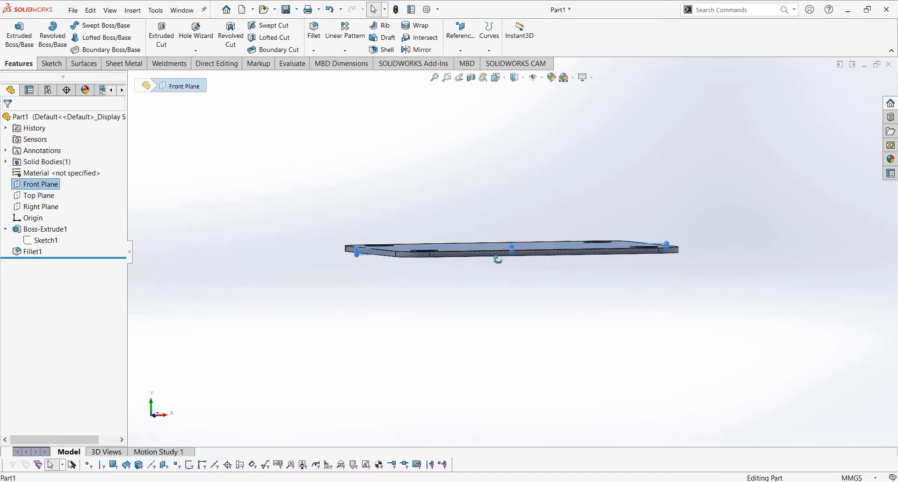
left_click(40, 196)
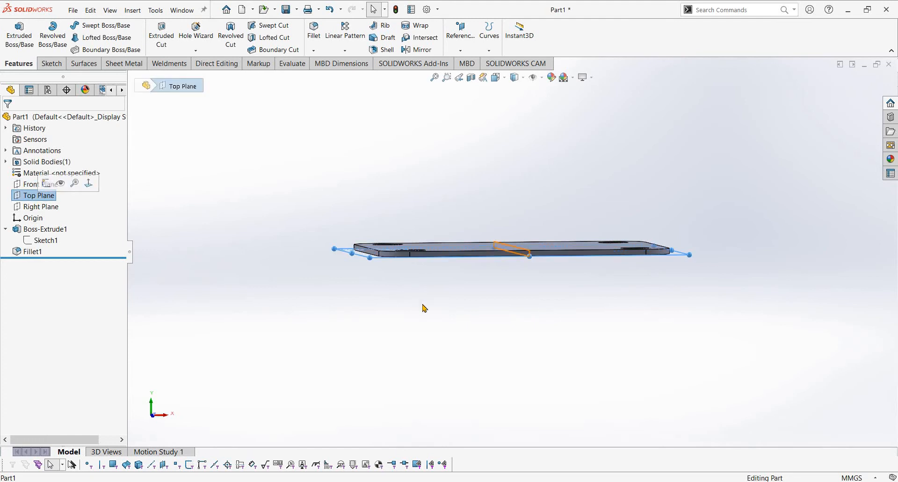
middle_click_drag(423, 307, 451, 311)
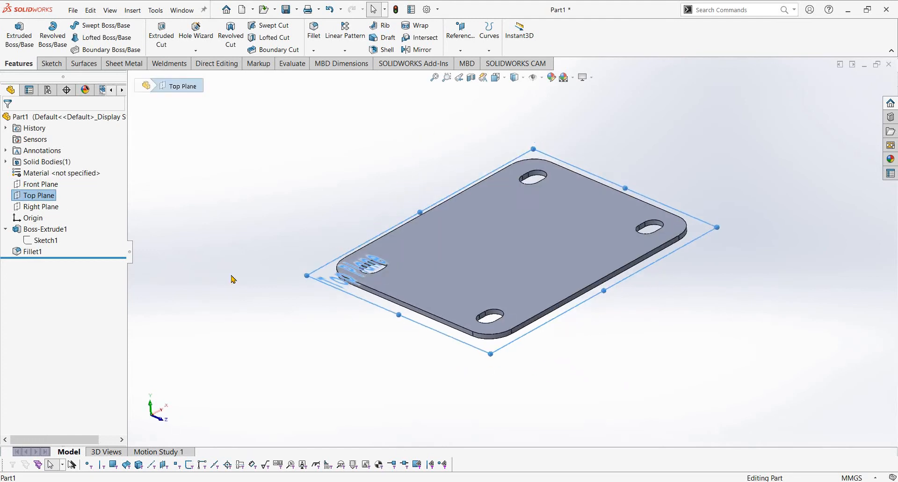
left_click(47, 183)
left_click(55, 171)
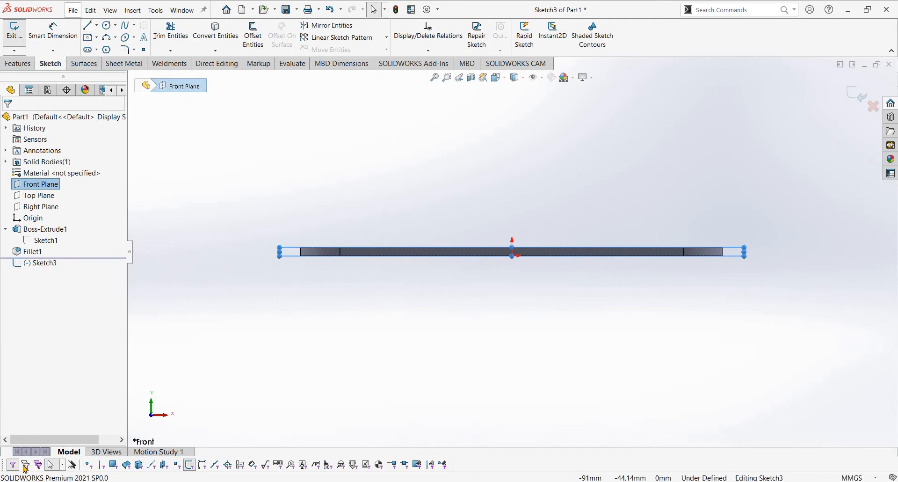
- Following section A-A, sketch a four-segment stepped line chain down from the plate's lower edge, with horizontal segments about 11 mm and 7 mm long
key("alt+Tab")
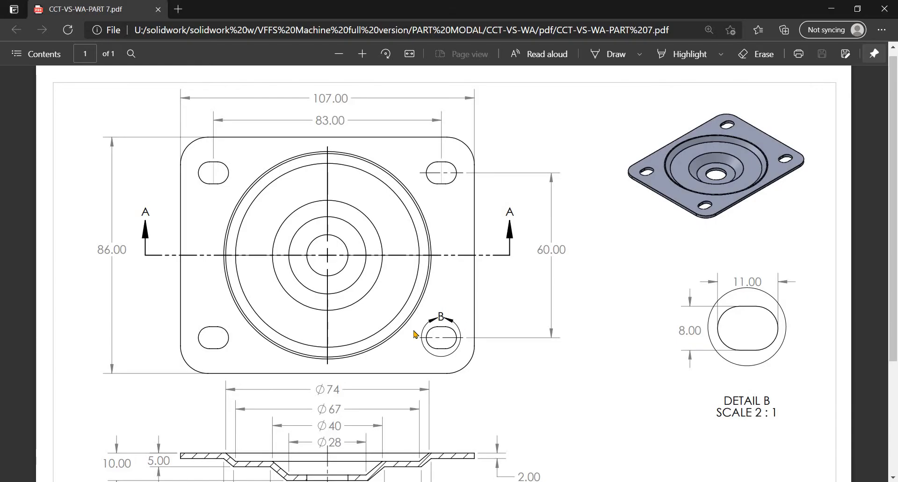
scroll(334, 318, "down", 2)
scroll(334, 318, "down", 1)
scroll(309, 408, "up", 2, "ctrl")
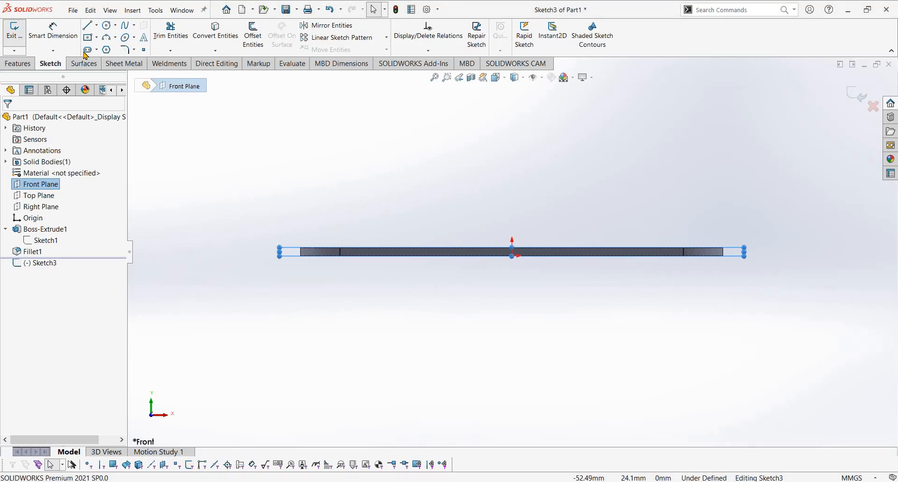
left_click(383, 260)
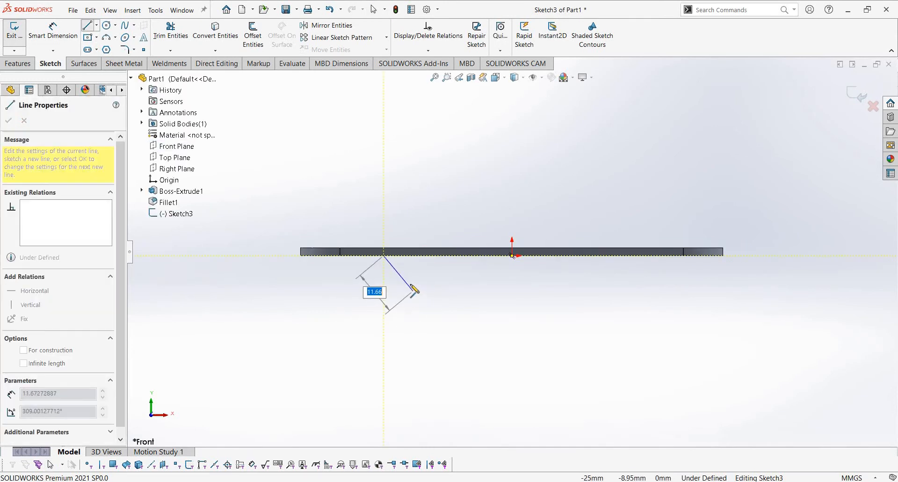
left_click(410, 282)
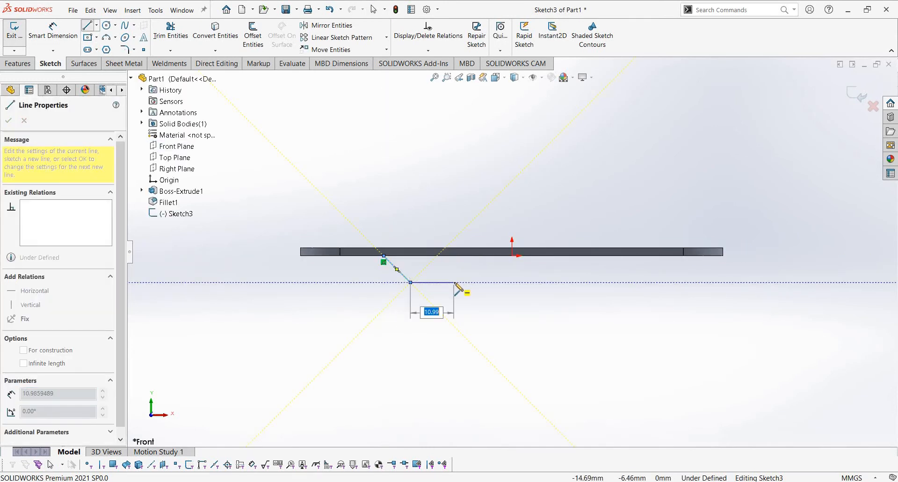
left_click(453, 282)
key("alt+Tab")
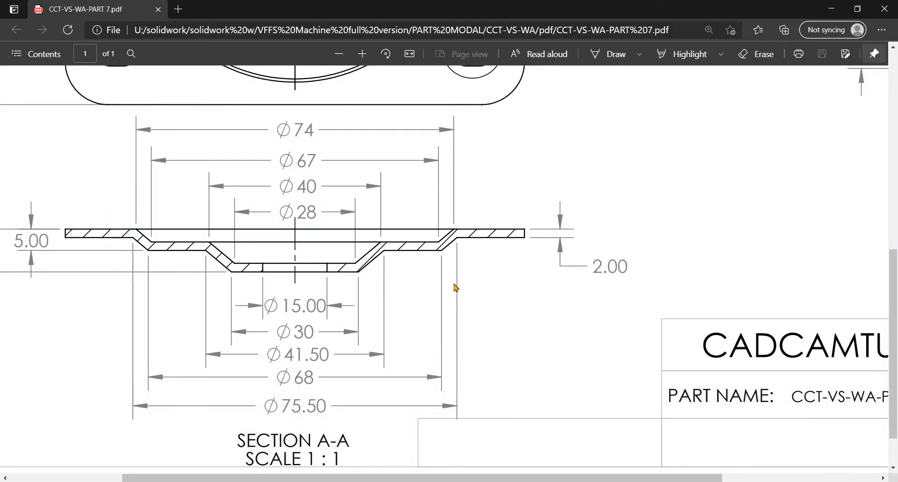
key("alt+Tab")
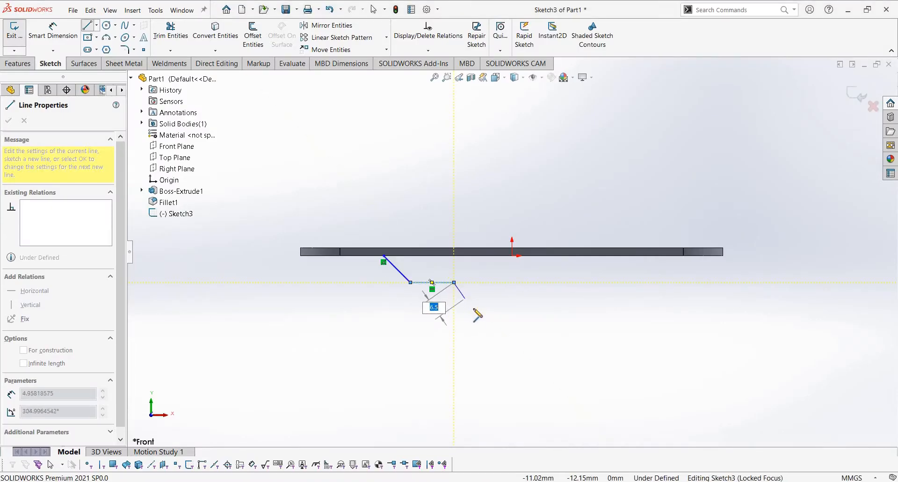
left_click(474, 309)
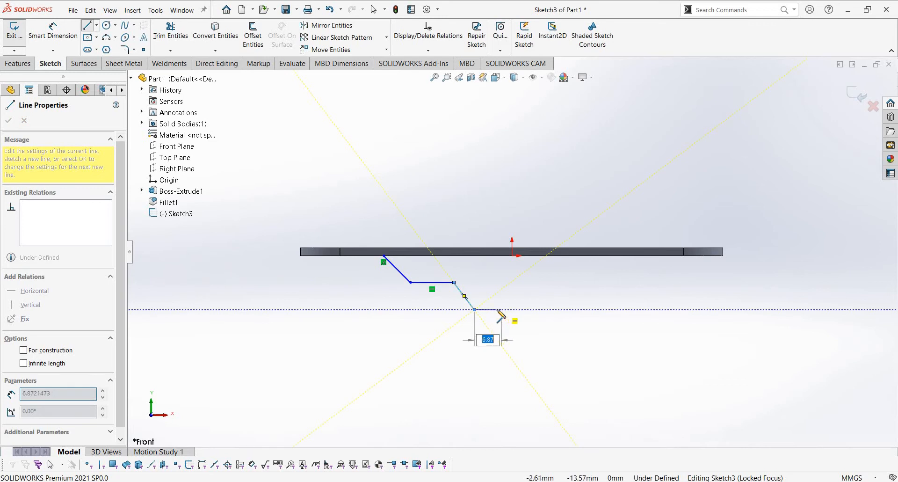
left_click(501, 309)
key("Escape")
key("Escape")
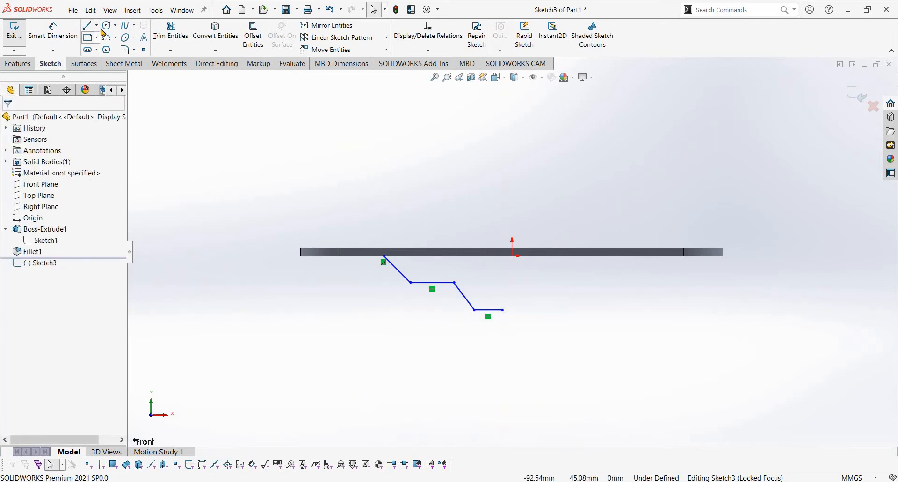
- Draw a vertical centerline about 18.7 mm long straight down from the origin
left_click(101, 28)
left_click(97, 27)
left_click(99, 50)
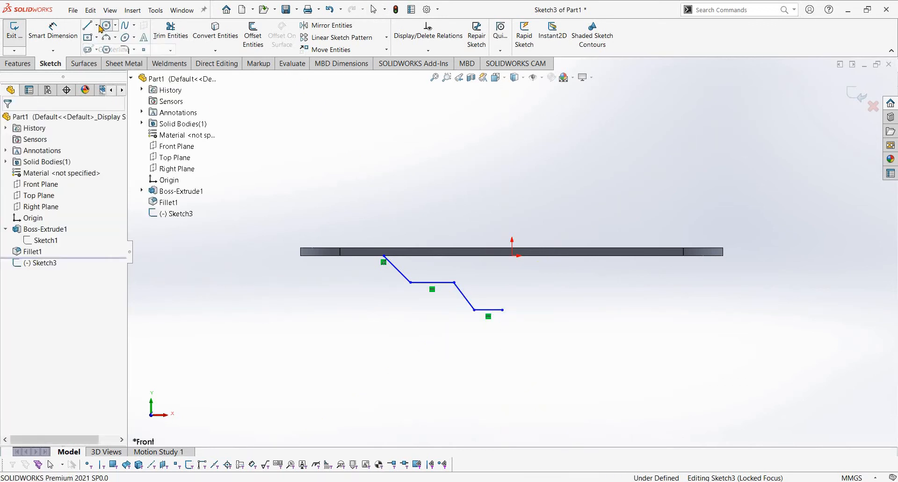
left_click(97, 26)
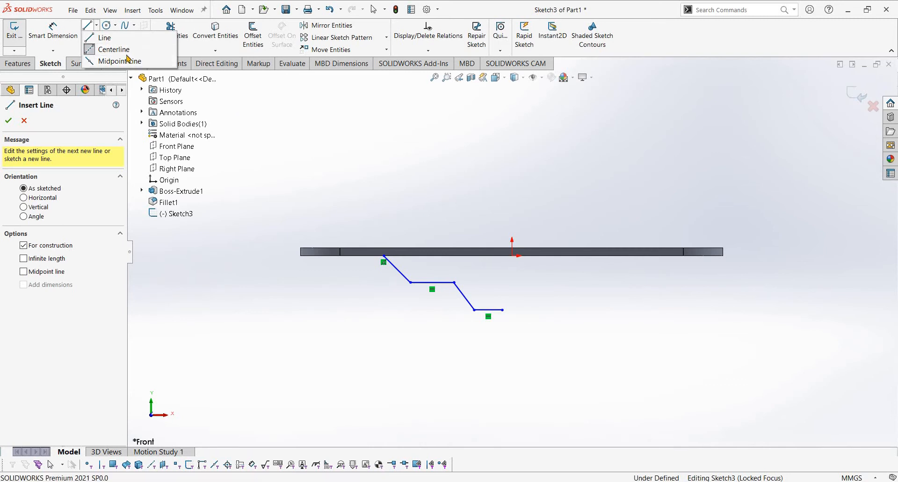
left_click(125, 49)
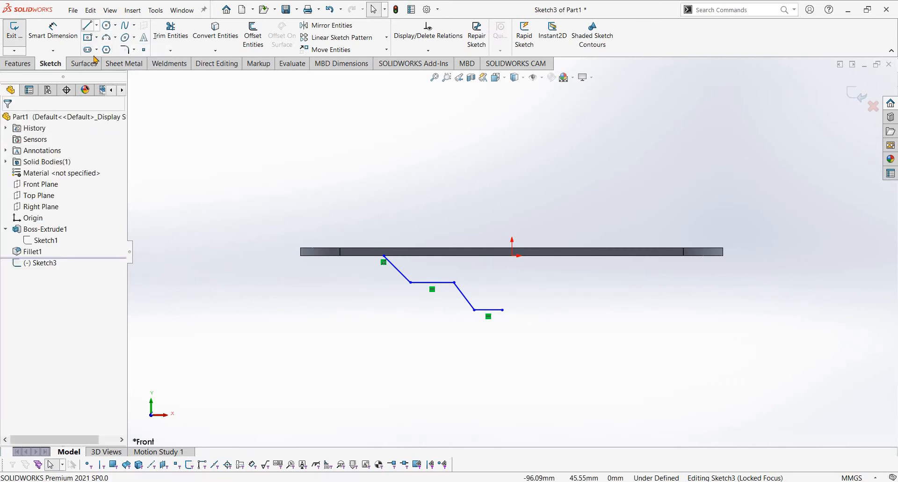
left_click(97, 27)
left_click(101, 49)
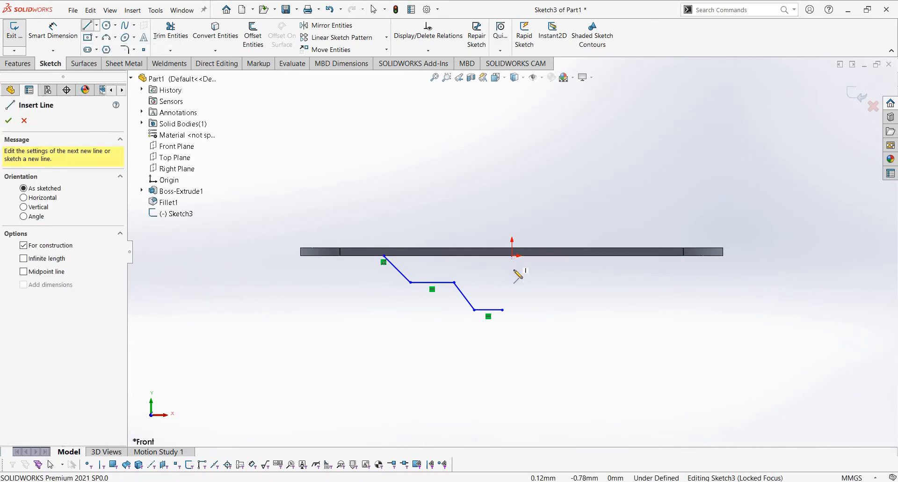
left_click(512, 256)
left_click(512, 329)
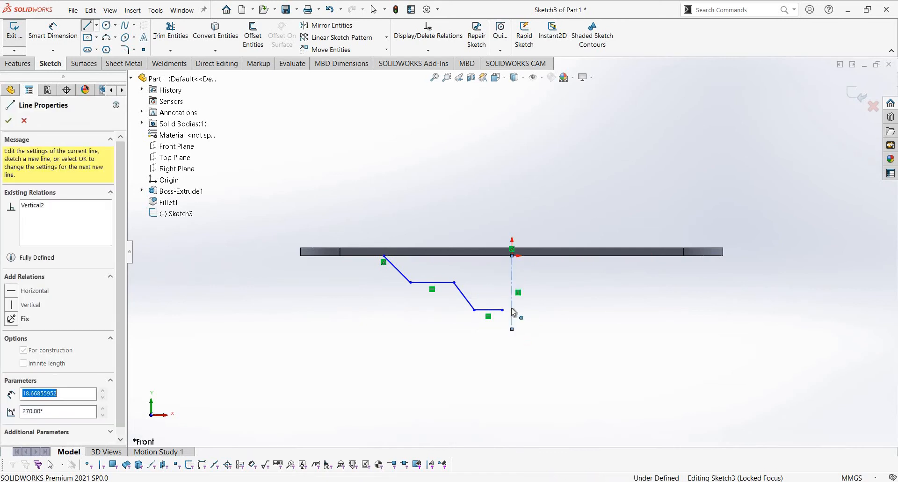
key("Escape")
- Dimension the centerline's lower endpoint 10 mm below the plate's upper edge, taking the depth from section A-A
key("alt+Tab")
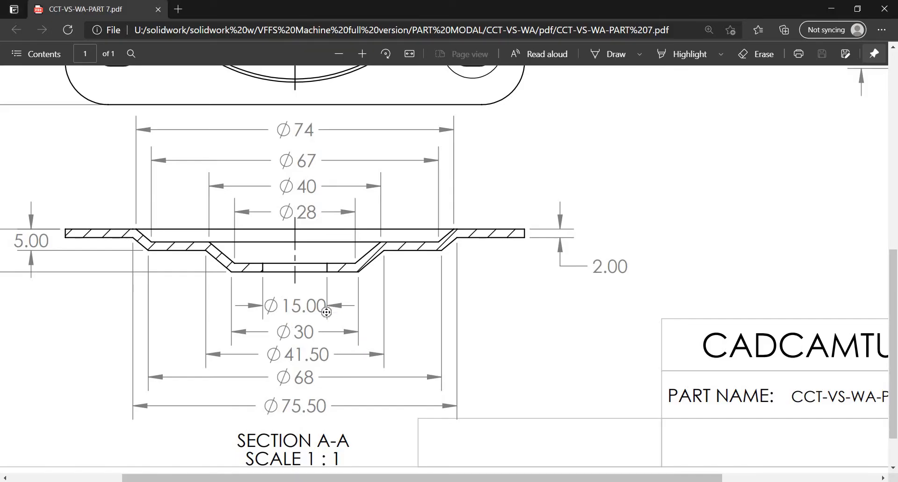
mouse_move(327, 312)
middle_mouse_down()
mouse_move(264, 314)
mouse_move(275, 308)
middle_mouse_up()
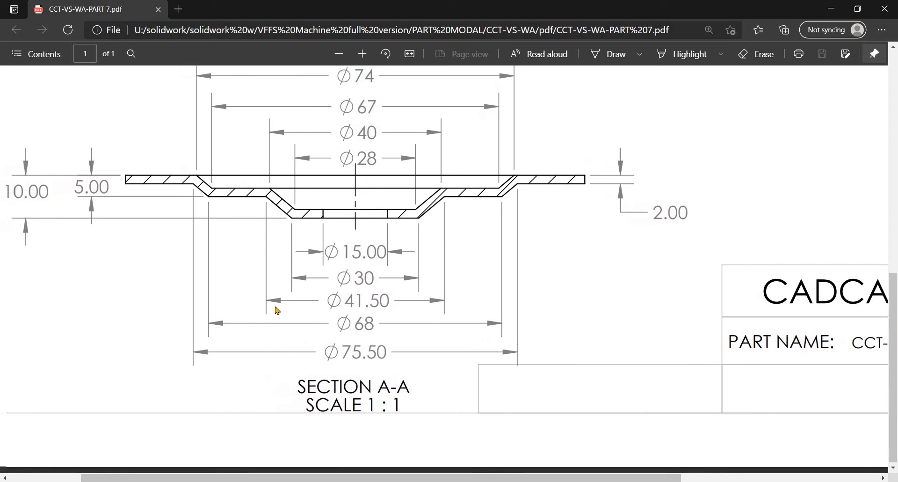
key("alt+Tab")
key("d")
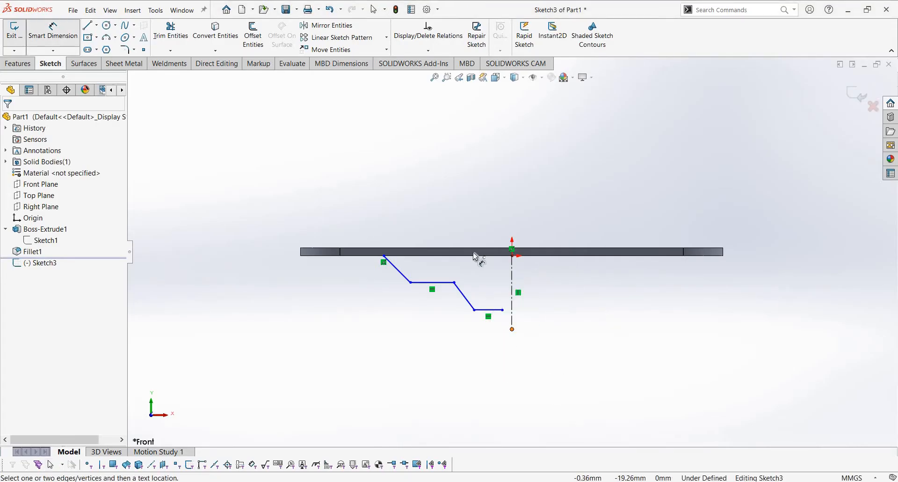
left_click(477, 252)
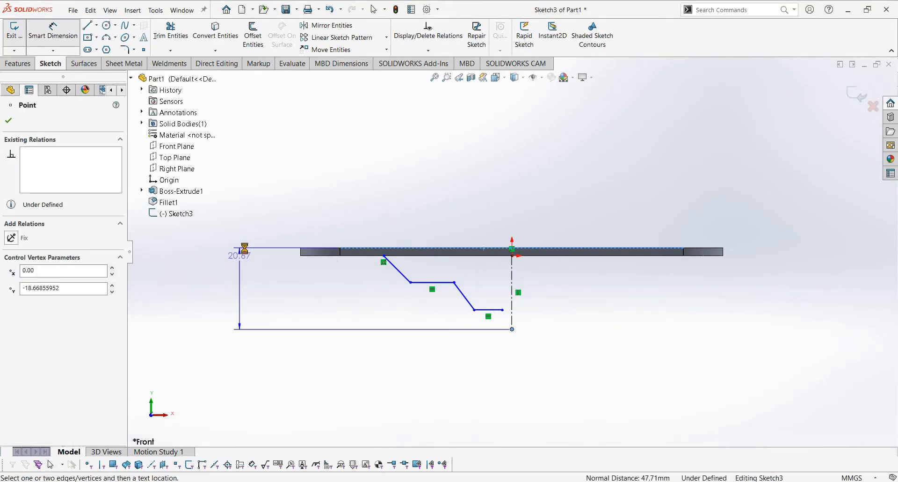
left_click(244, 249)
key("Return")
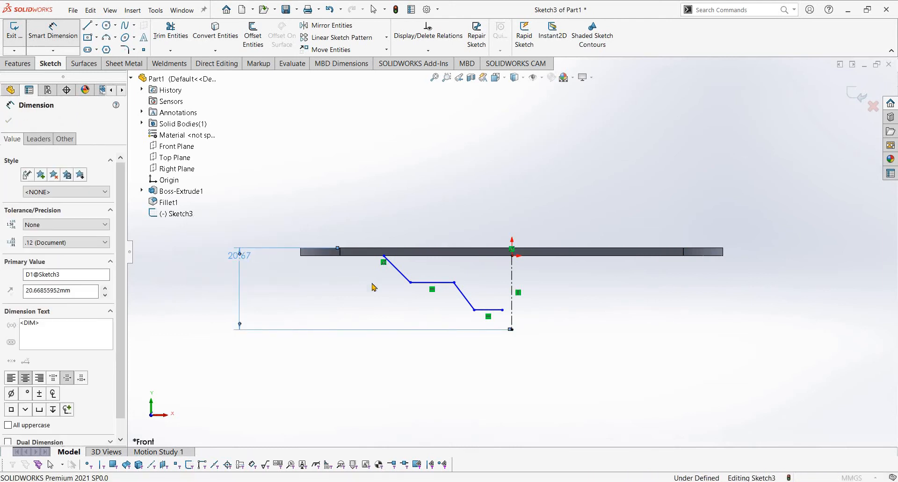
key("alt+Tab")
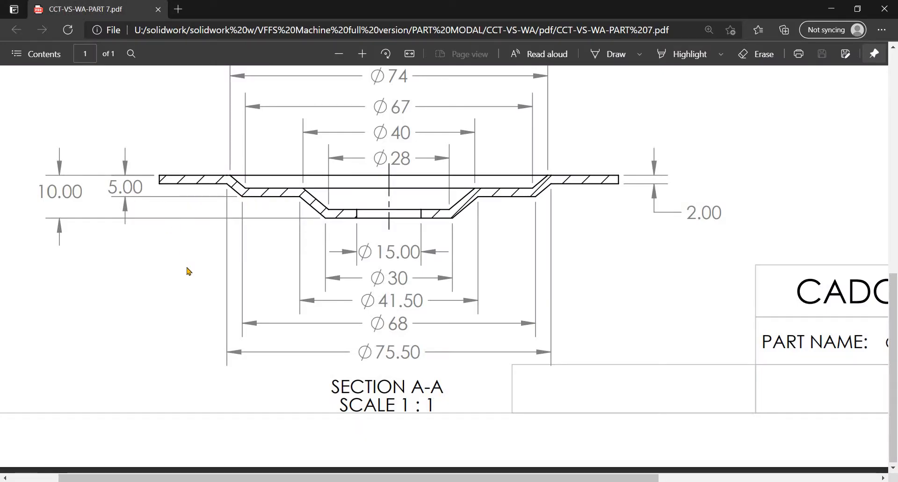
key("alt+Tab")
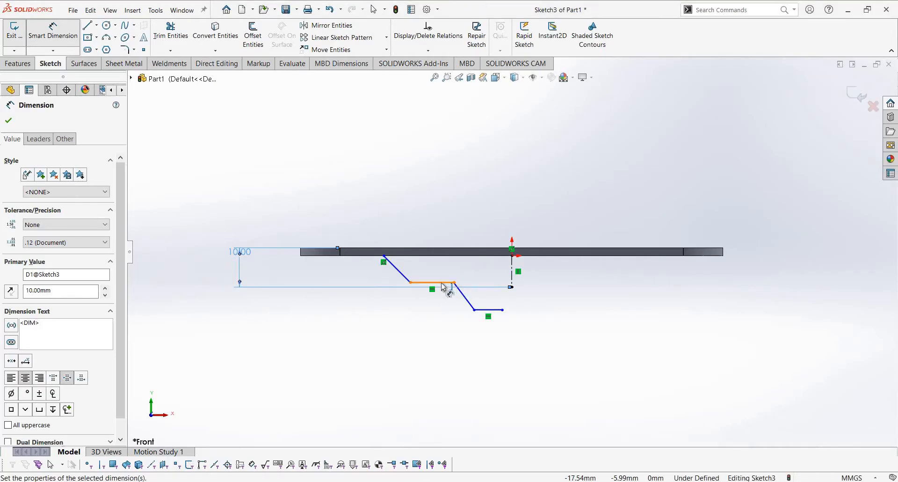
- Dimension the upper horizontal step of the profile 5 mm below the plate's upper edge
left_click(361, 251)
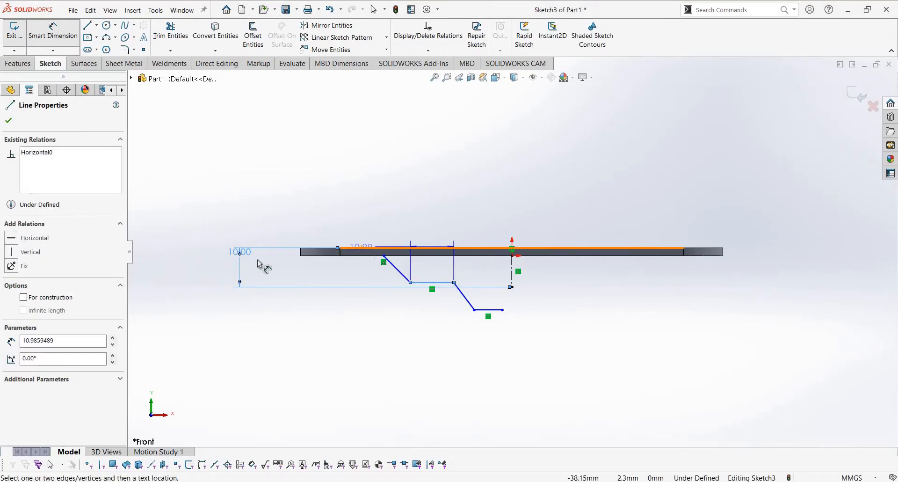
left_click(273, 260)
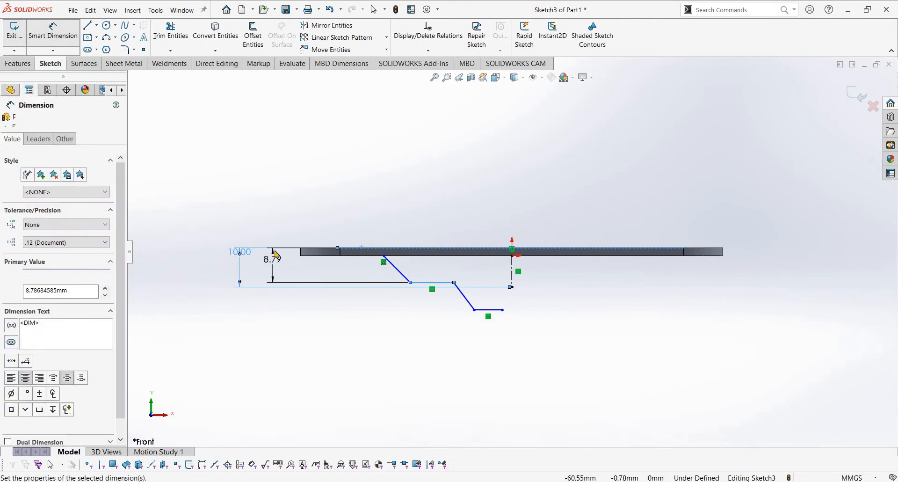
type("5")
key("Return")
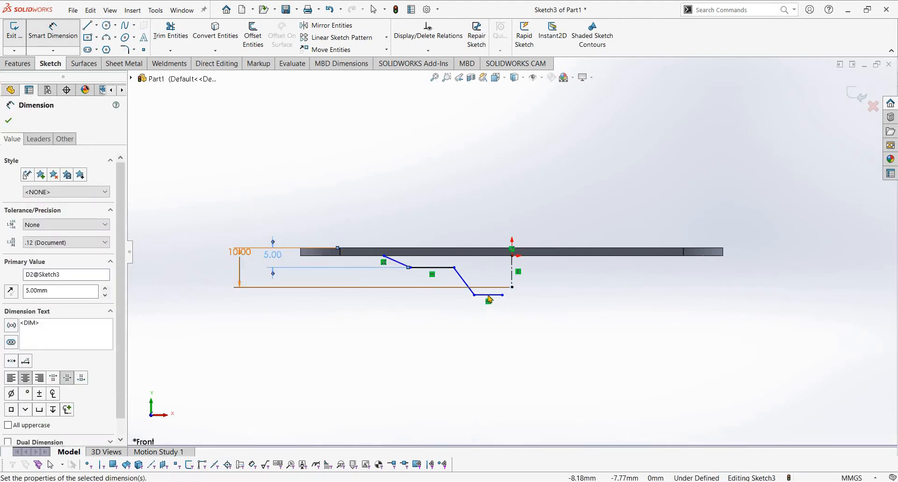
key("Escape")
left_click(496, 292)
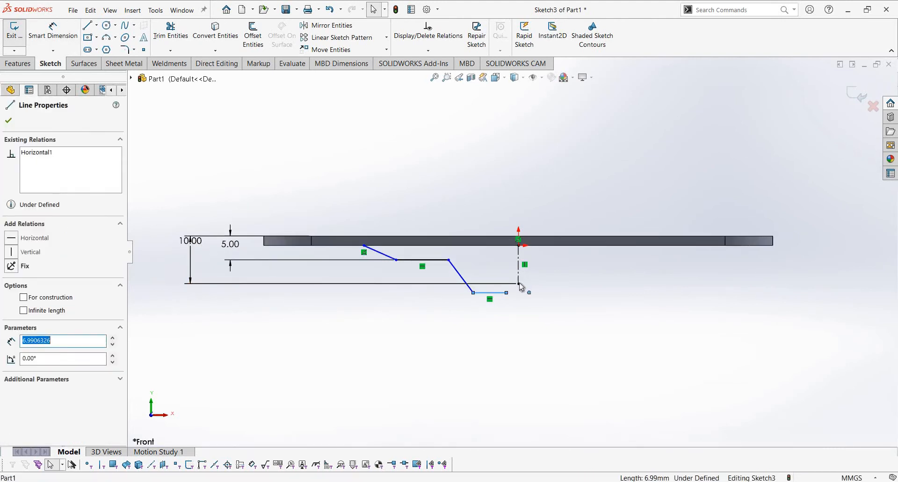
left_click(519, 284, "ctrl")
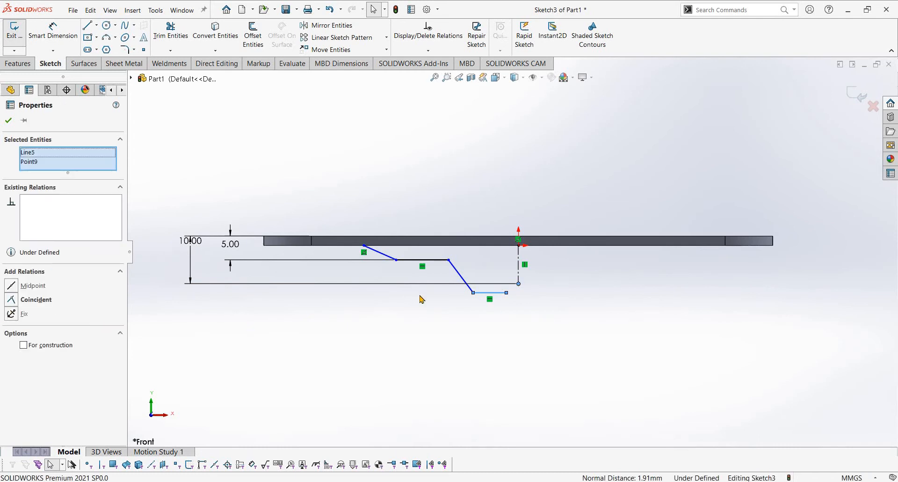
key("Escape")
left_click(504, 293)
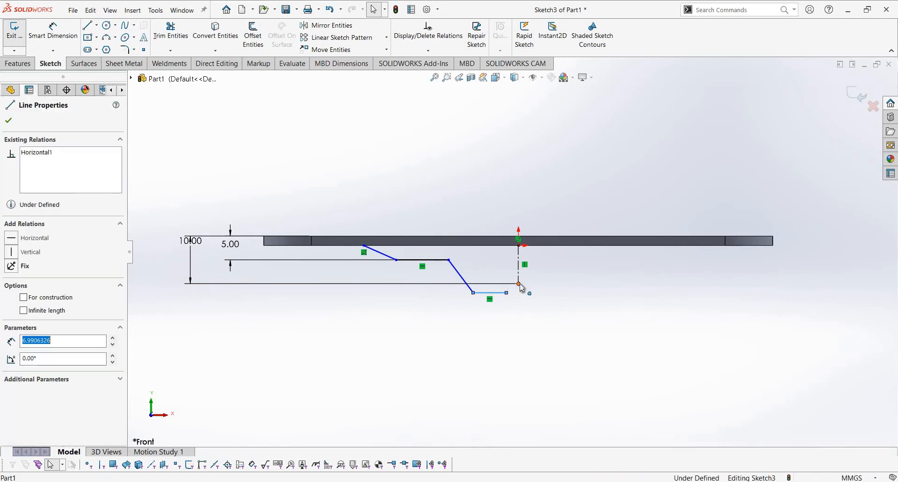
left_click(519, 284, "ctrl")
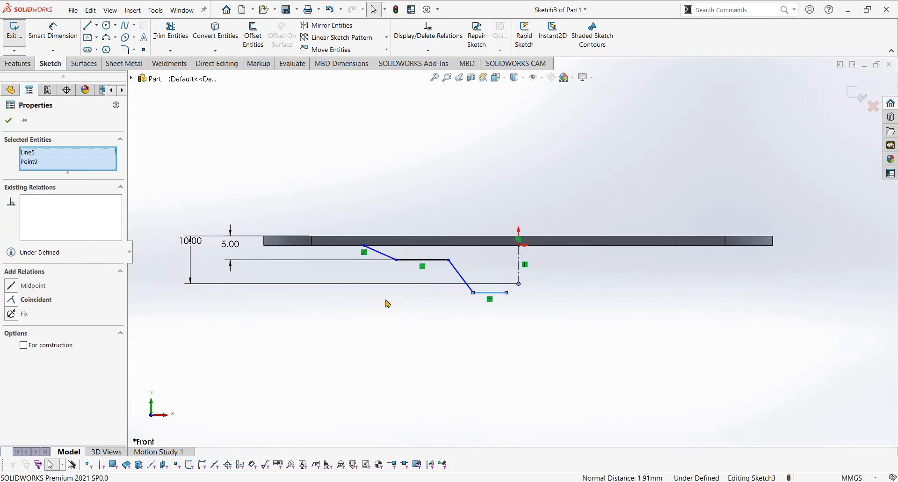
key("Escape")
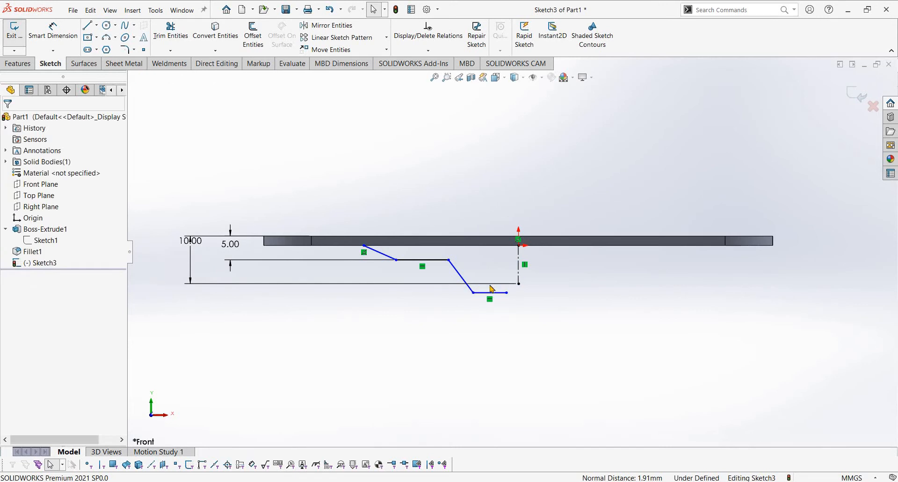
left_click(510, 297)
key("Escape")
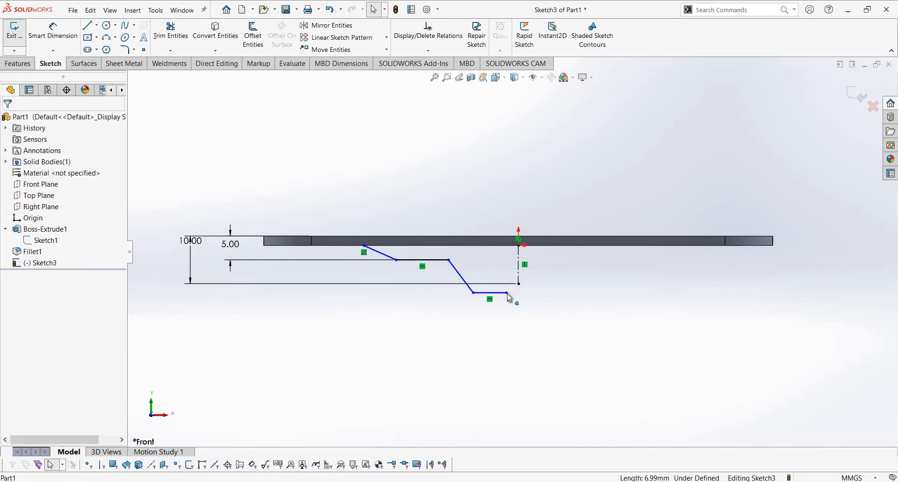
- Make the free end of the profile's lowest horizontal line coincident with the centerline's lower endpoint
left_click(506, 293)
left_click(518, 284, "ctrl")
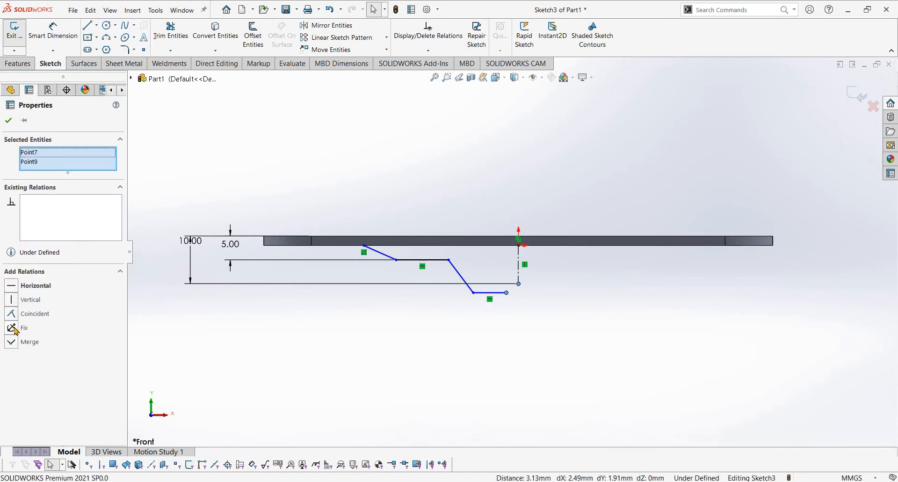
left_click(12, 313)
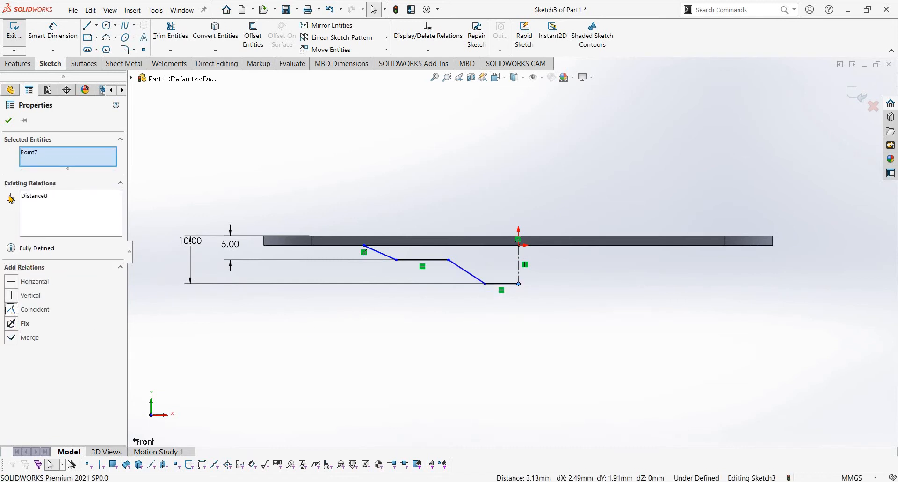
key("Escape")
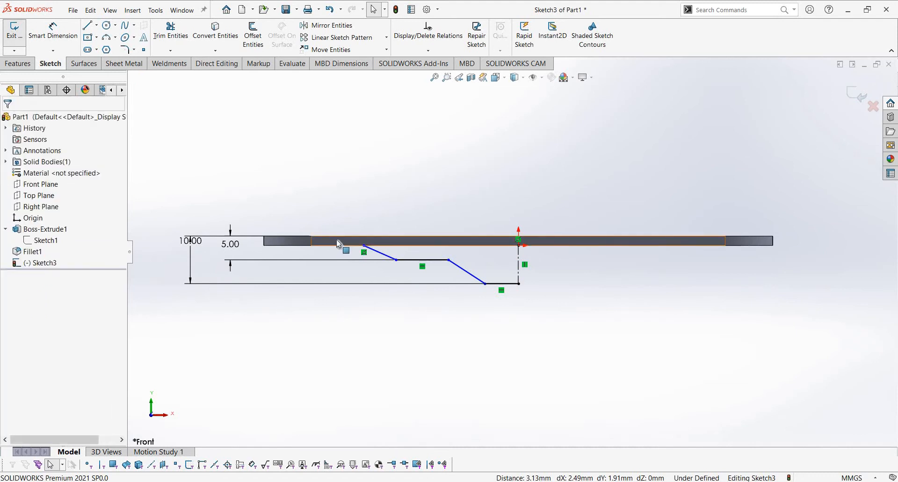
- Check the recess diameters in section A-A of the PDF drawing and return to the profile sketch
key("alt+Tab")
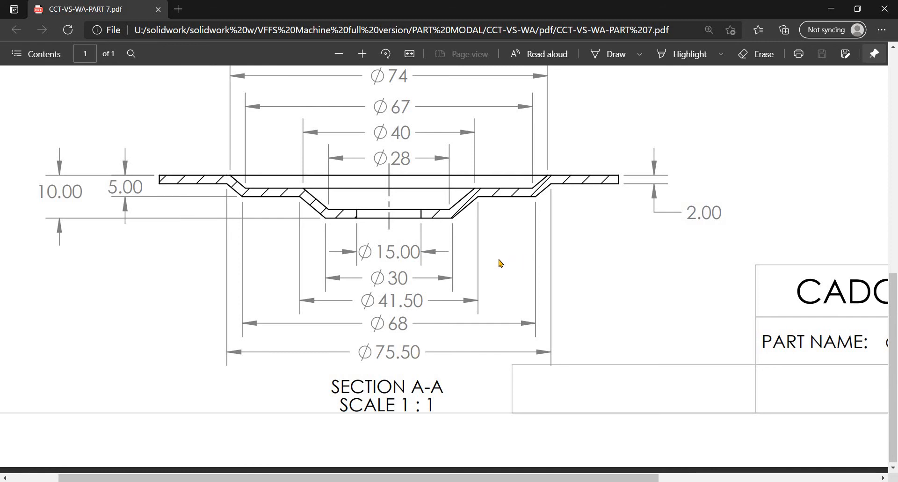
key("alt+Tab")
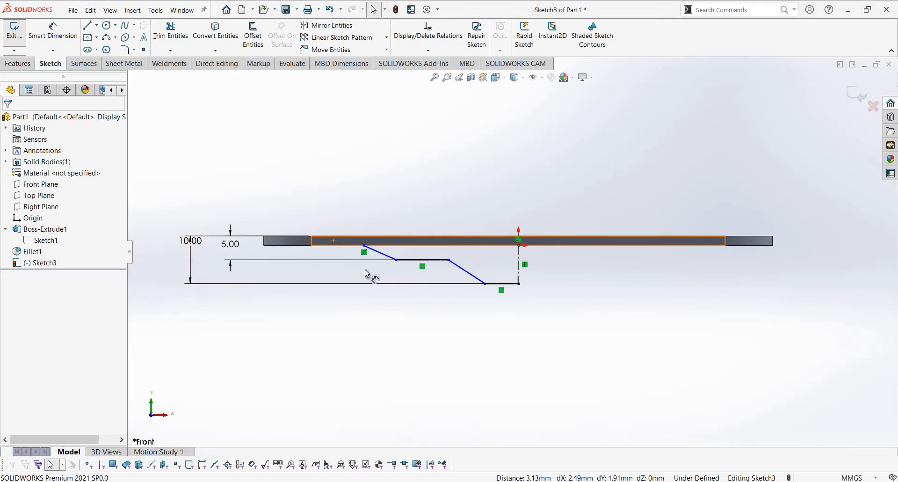
key("Escape")
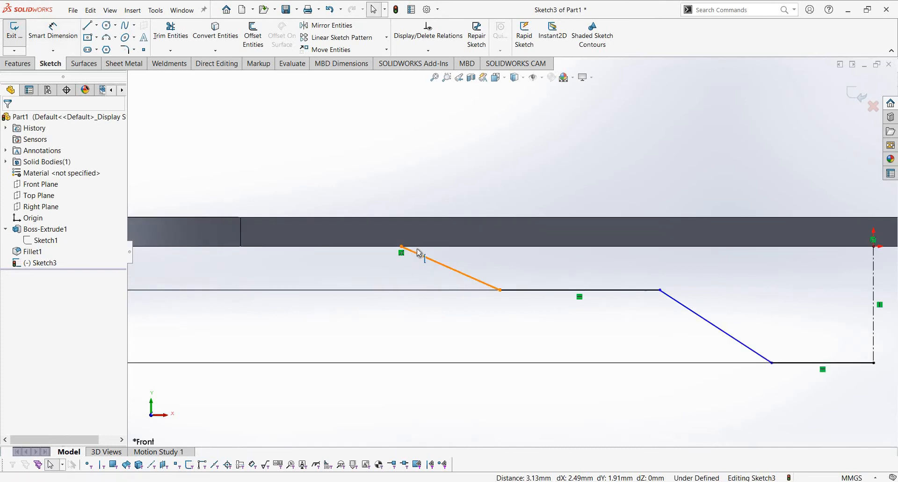
- Dimension the profile's outermost upper endpoint about the centerline as a 75.50 mm diameter, placing the dimension below the profile
scroll(421, 255, "down", 3)
scroll(467, 281, "up", 5)
right_click_drag(488, 259, 486, 231)
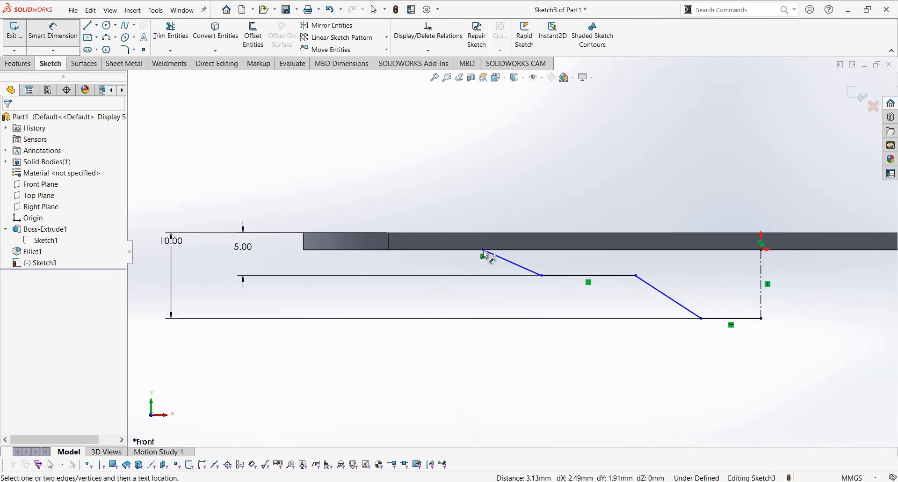
left_click(761, 268)
scroll(676, 321, "up", 3)
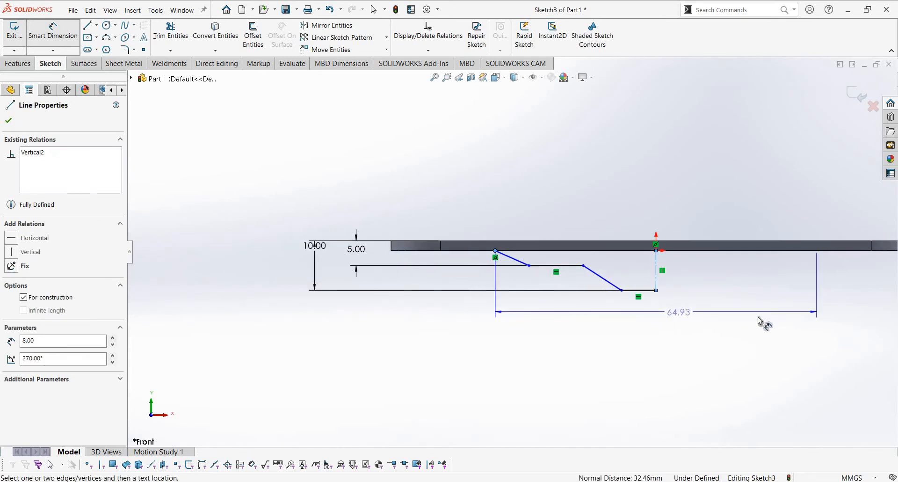
left_click(749, 329)
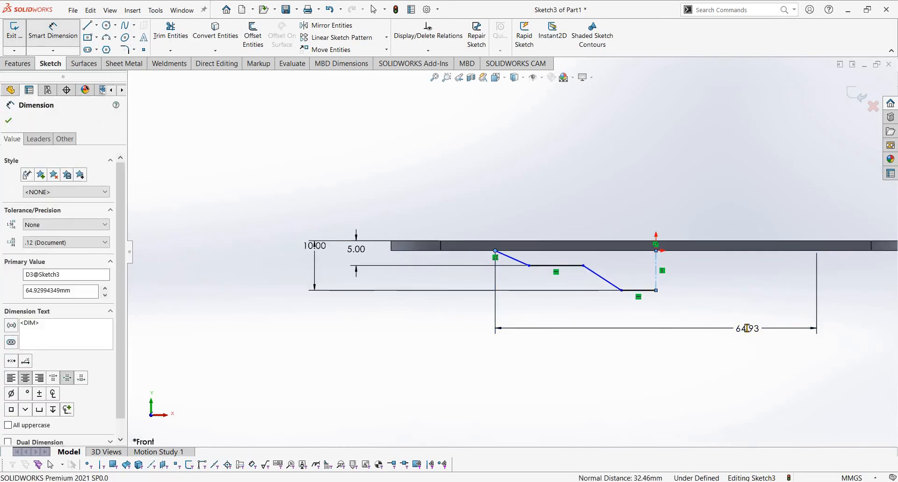
type("75.50")
key("Return")
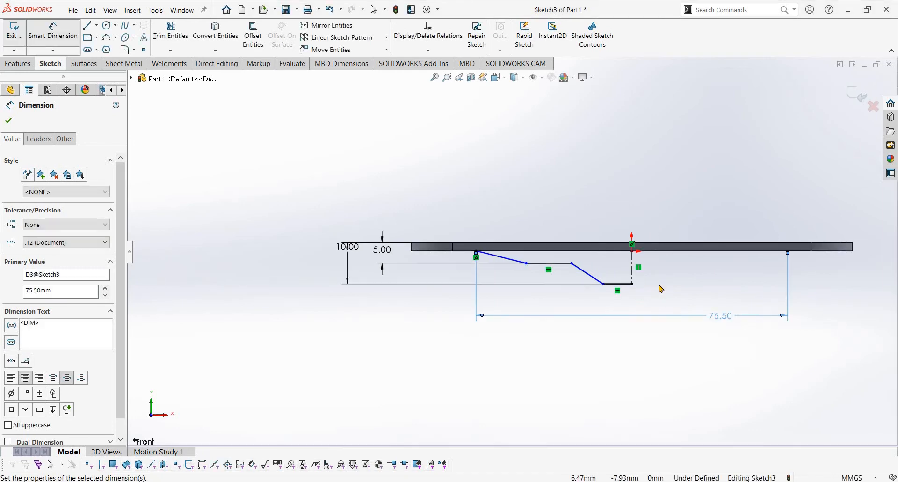
- Check section A-A in the PDF drawing and dimension the upper horizontal step's outer endpoint about the centerline as a 68 mm diameter
key("alt+Tab")
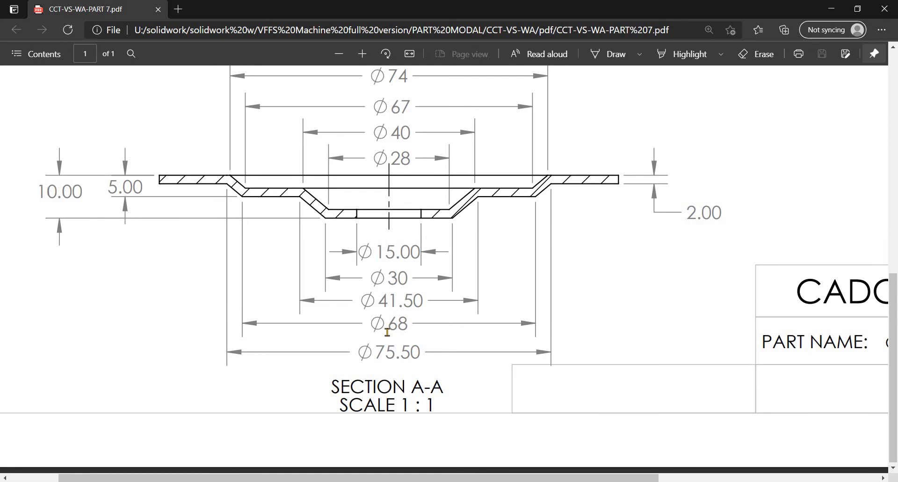
key("alt+Tab")
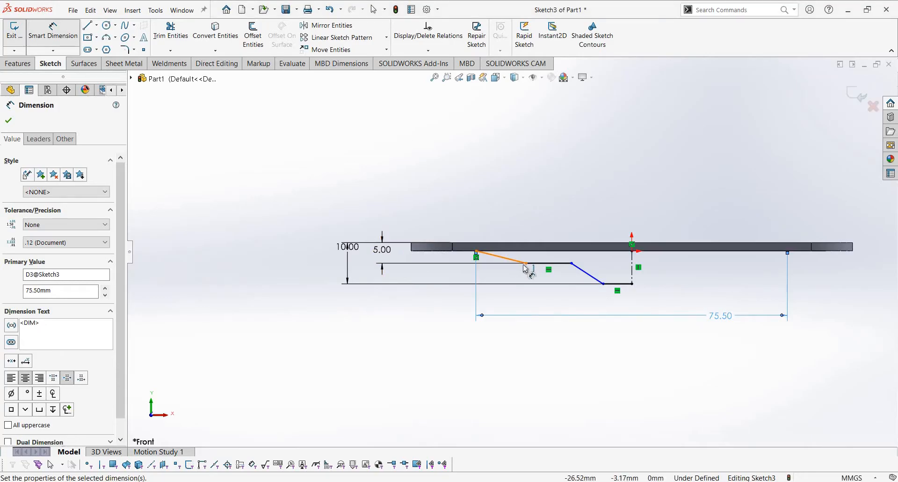
left_click(527, 269)
key("Escape")
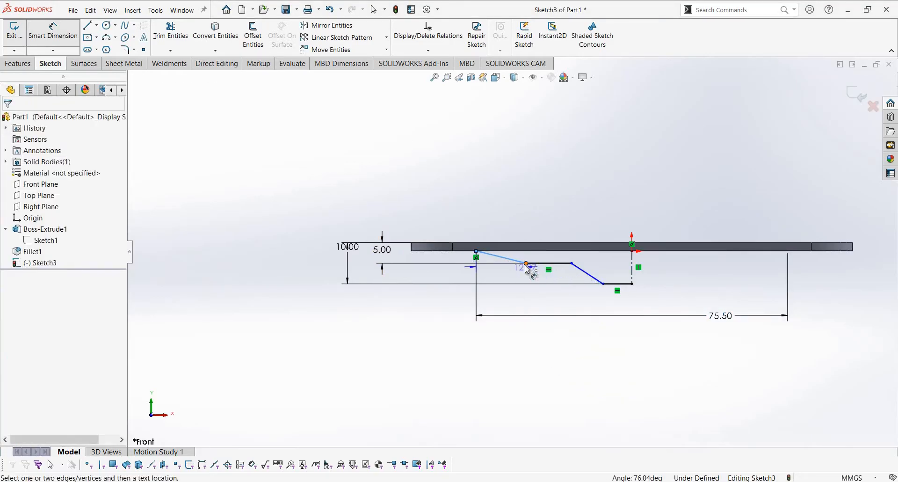
left_click(631, 273)
left_click(689, 291)
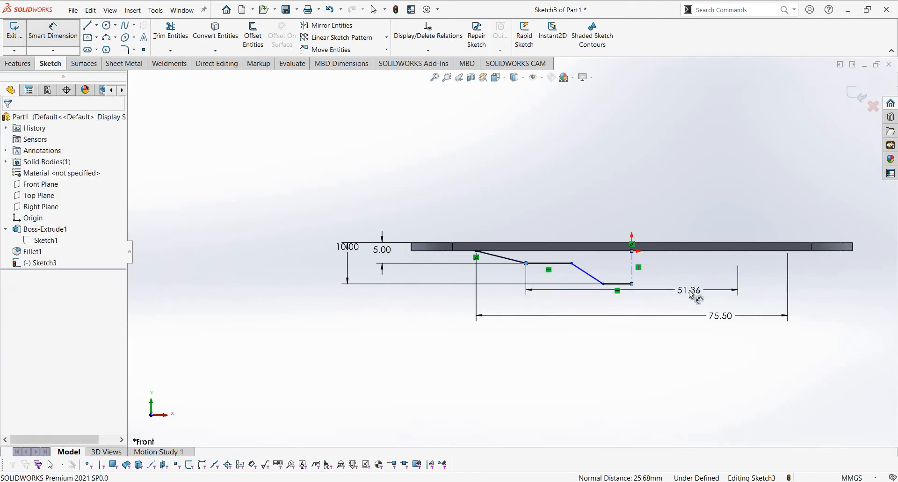
type("68")
key("Return")
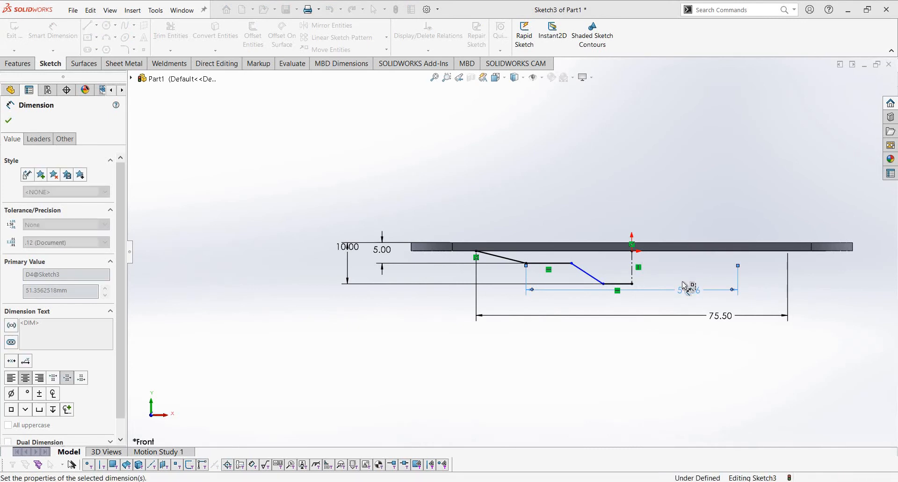
- Check section A-A again and dimension the upper horizontal step's inner endpoint about the centerline as a 41.50 mm diameter
key("alt+Tab")
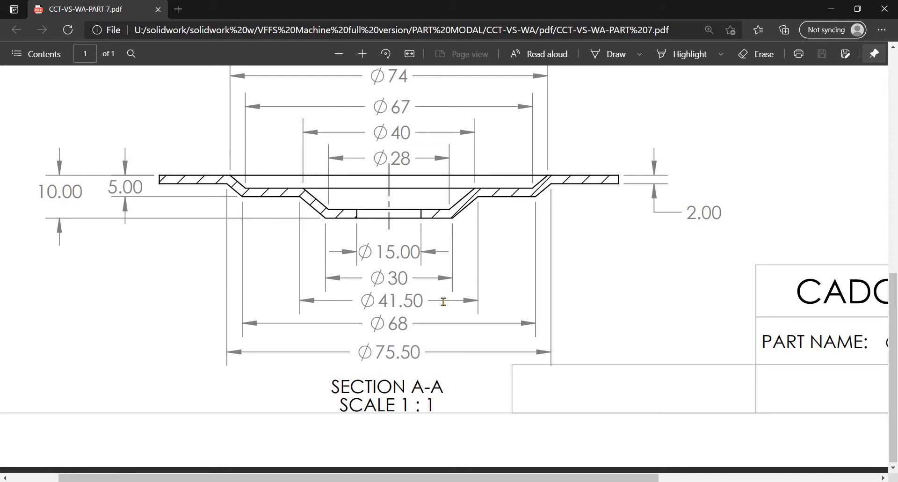
key("alt+Tab")
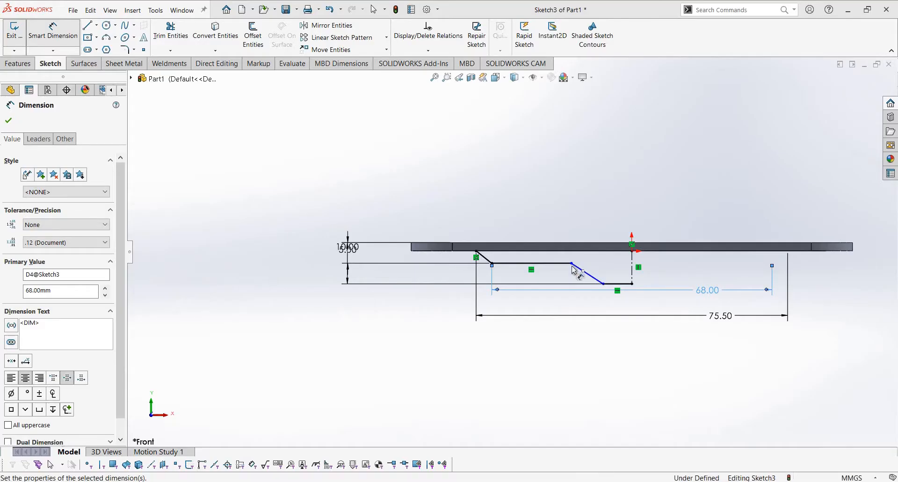
left_click(571, 263)
left_click(631, 264)
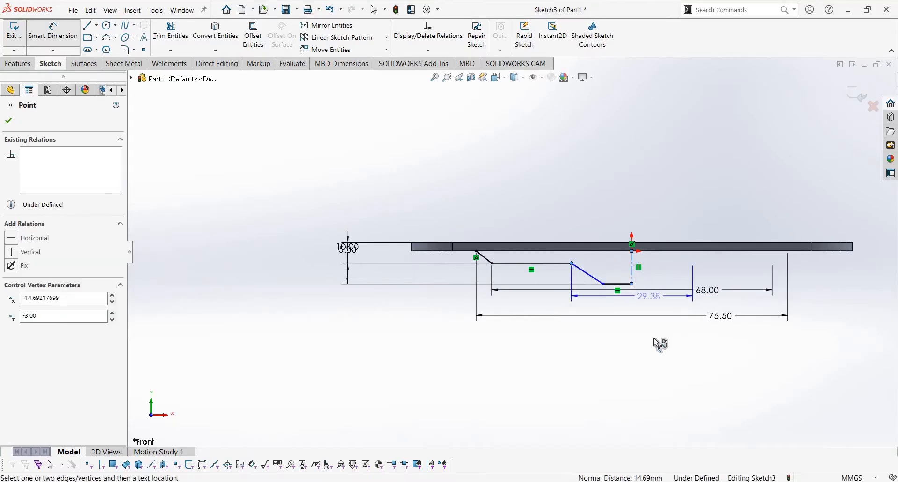
left_click(659, 343)
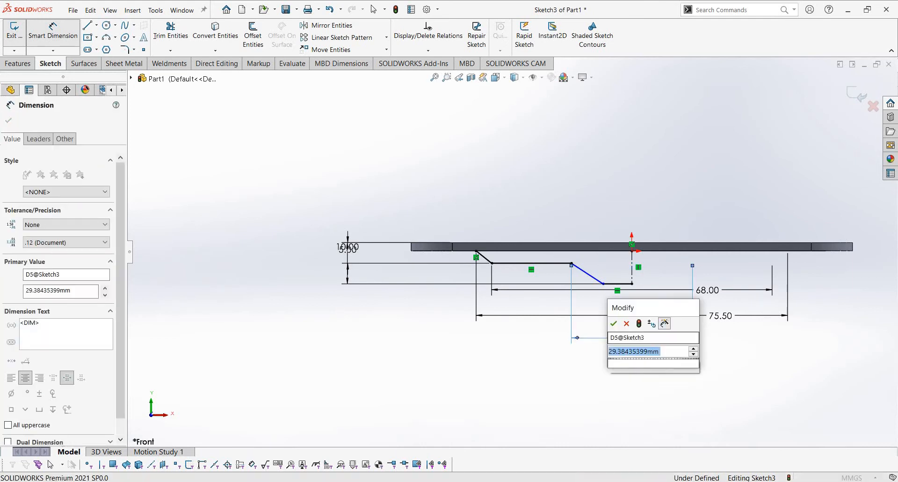
type("41.50")
key("Return")
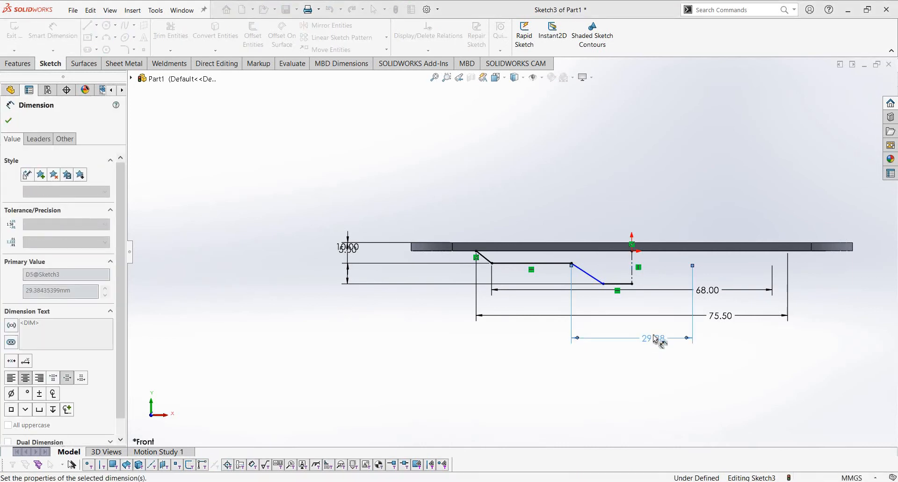
- Move the 10 mm depth dimension off the overlapping 5 mm dimension and delete it
scroll(567, 282, "down", 2)
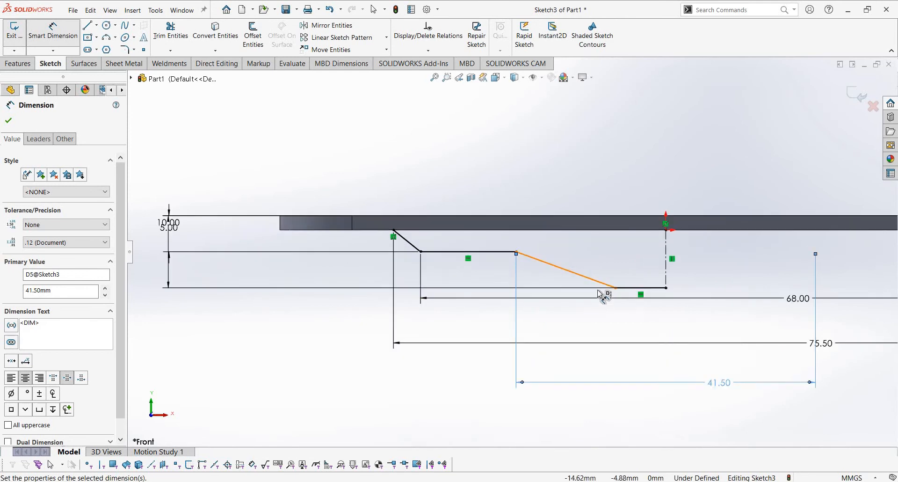
scroll(617, 292, "down", 4)
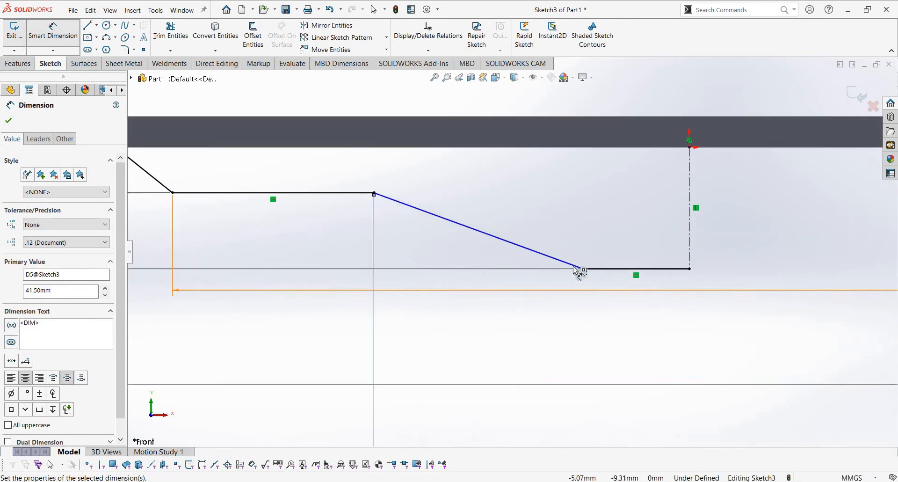
scroll(519, 257, "up", 5)
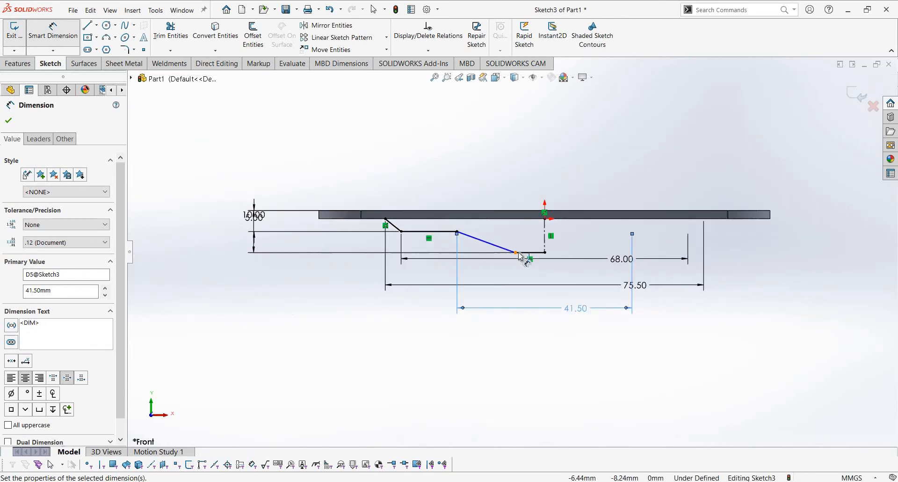
scroll(519, 258, "down", 1)
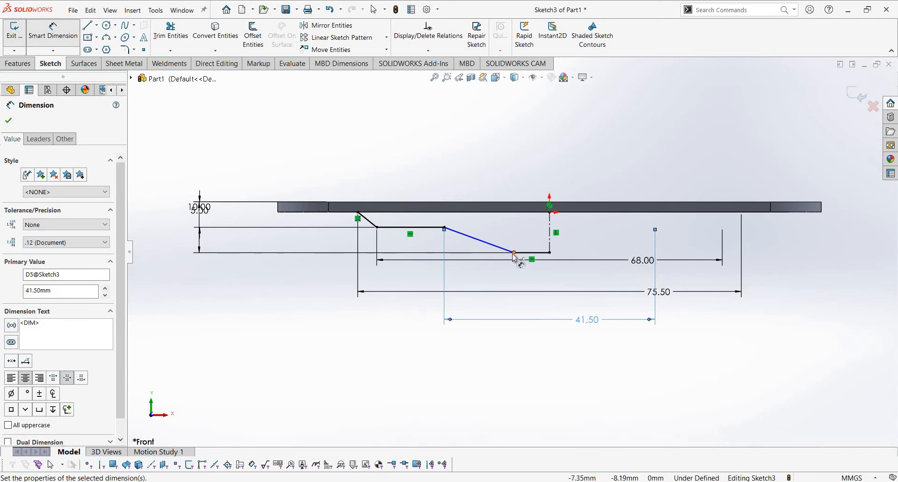
key("Escape")
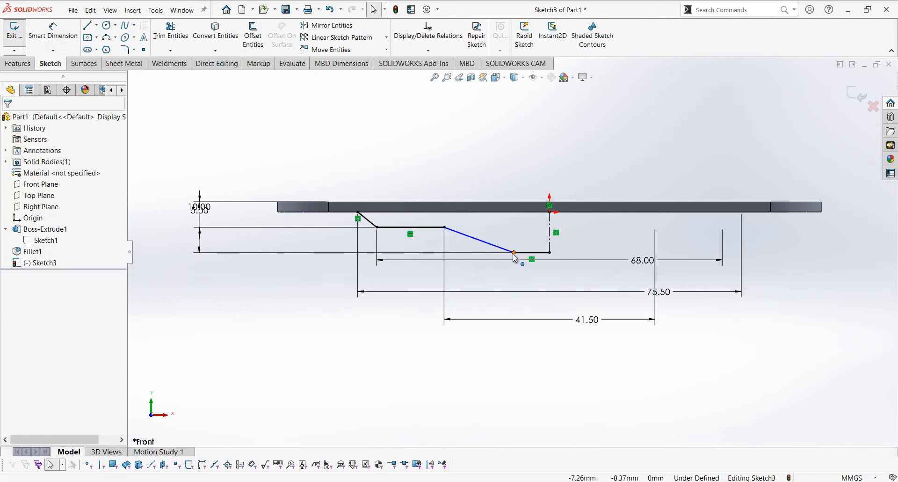
left_click_drag(203, 209, 590, 242)
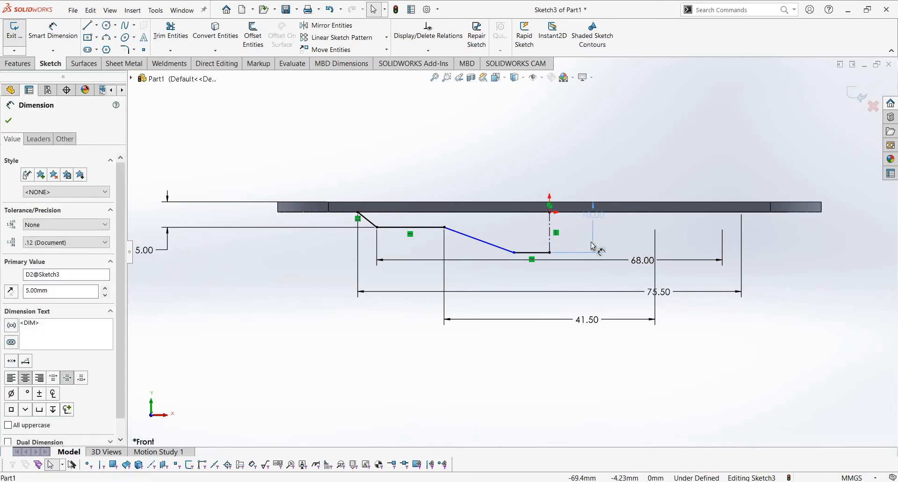
key("Delete")
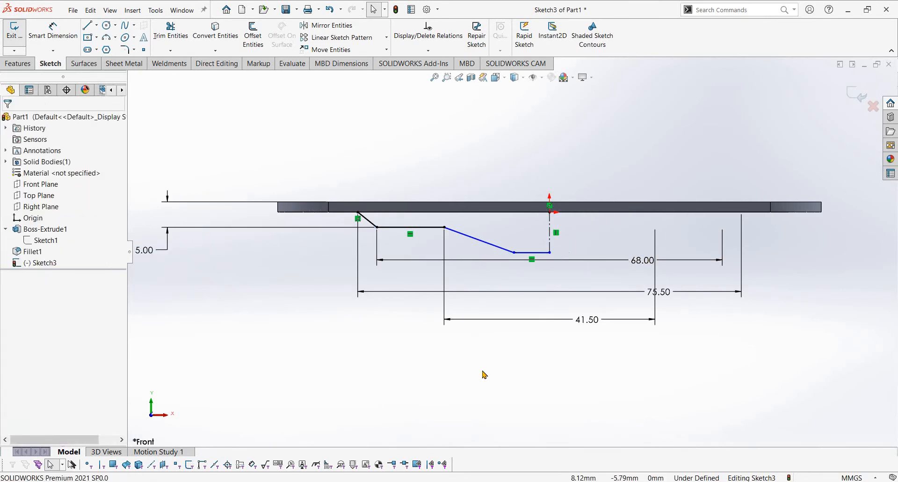
- Dimension the outer endpoint of the profile's lowest horizontal line 10 mm below the plate's upper edge
left_click(514, 253)
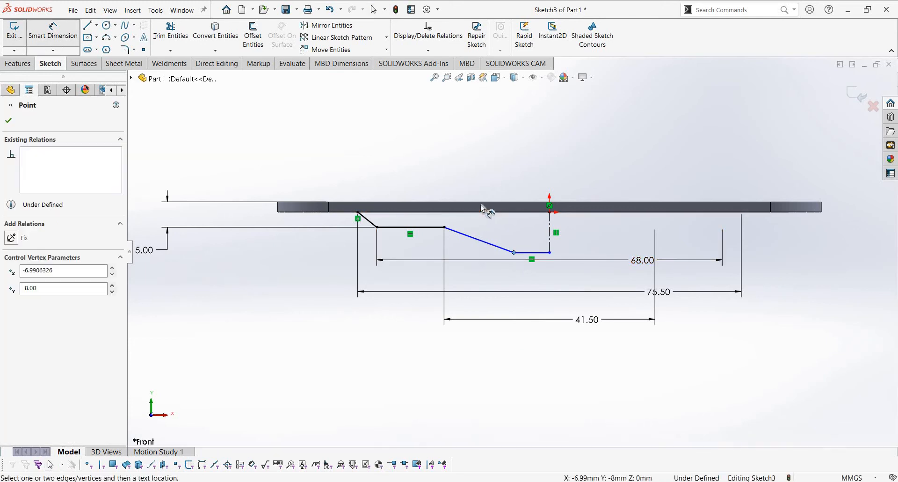
left_click(486, 208)
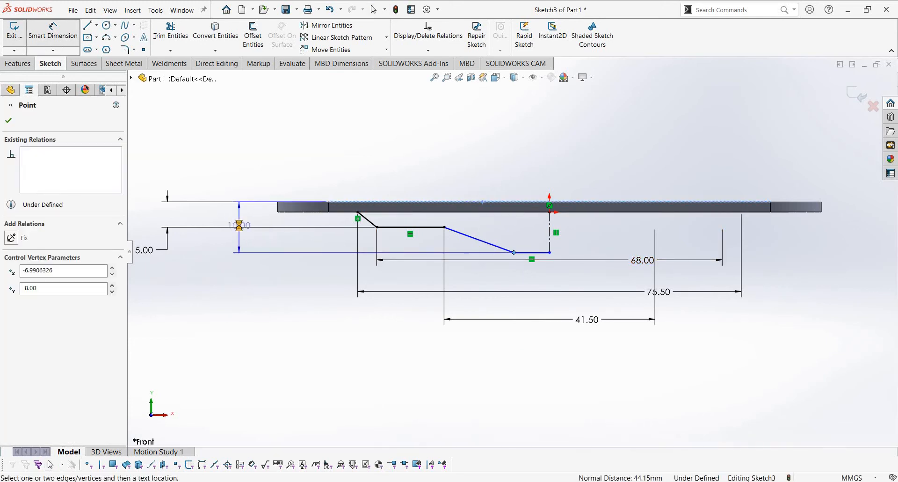
left_click(238, 225)
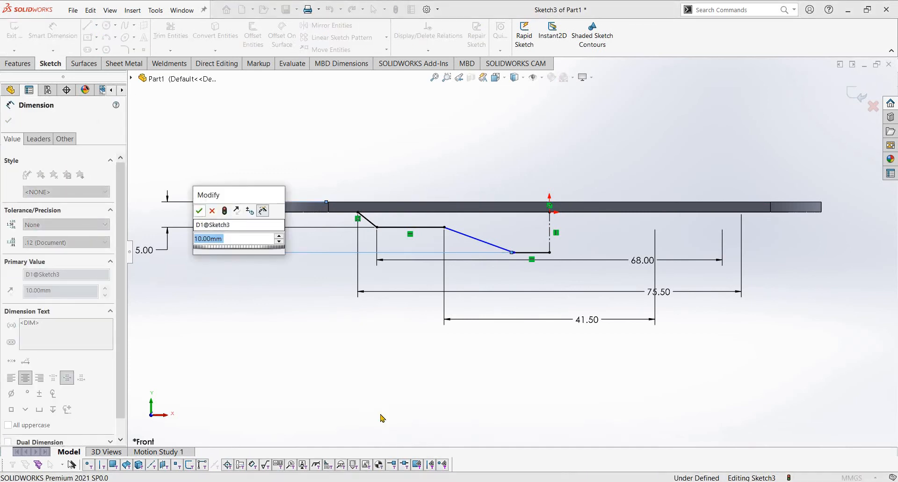
key("Return")
key("Escape")
key("Escape")
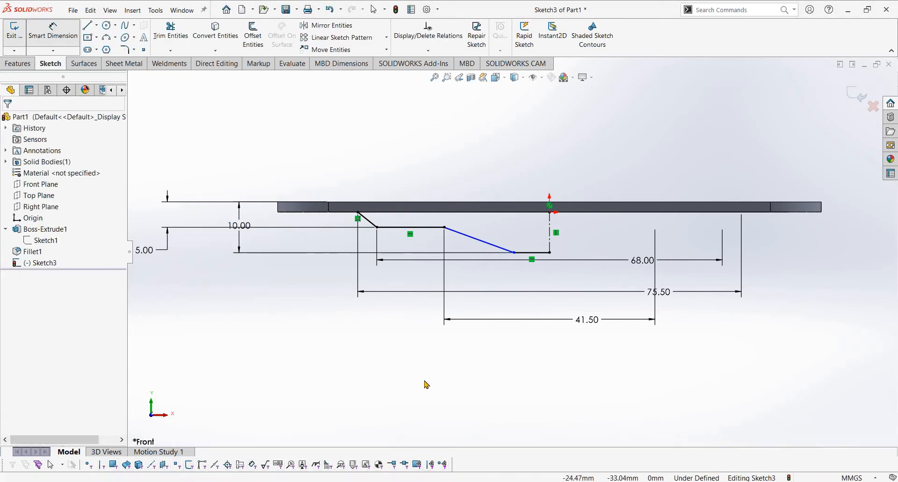
- Compare the profile with section A-A in the PDF drawing and delete the inner slanted line between the two horizontal steps
key("alt+Tab")
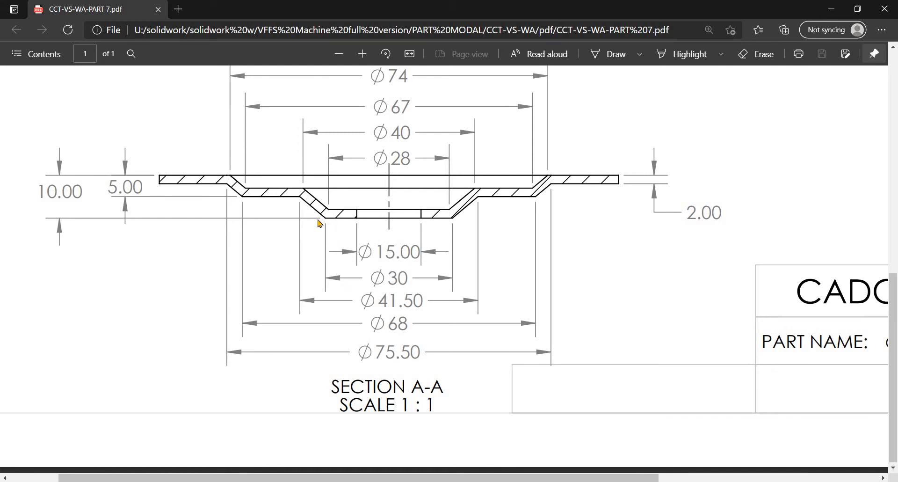
key("alt+Tab")
scroll(544, 246, "down", 4)
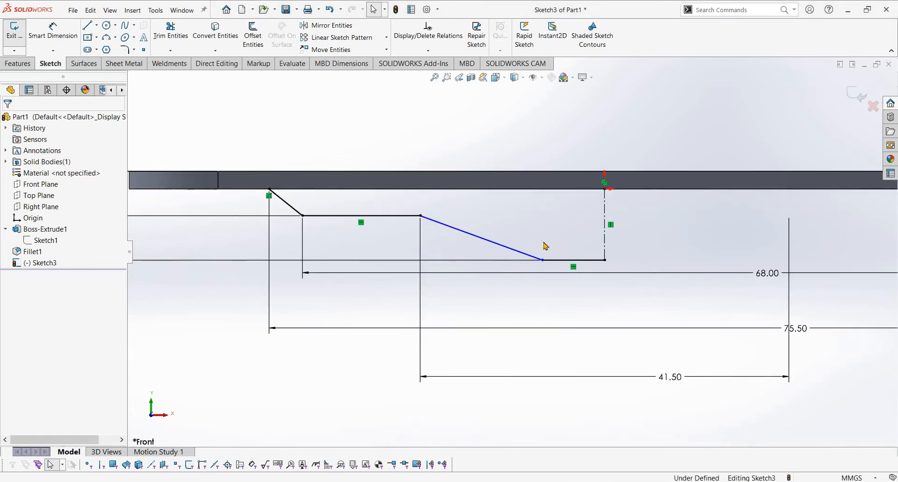
left_click_drag(542, 259, 540, 249)
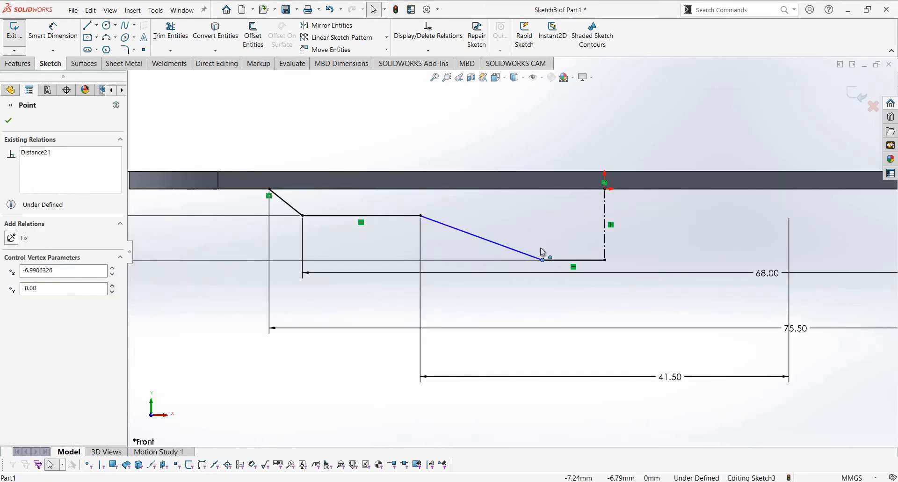
left_click(573, 267)
right_click(524, 257)
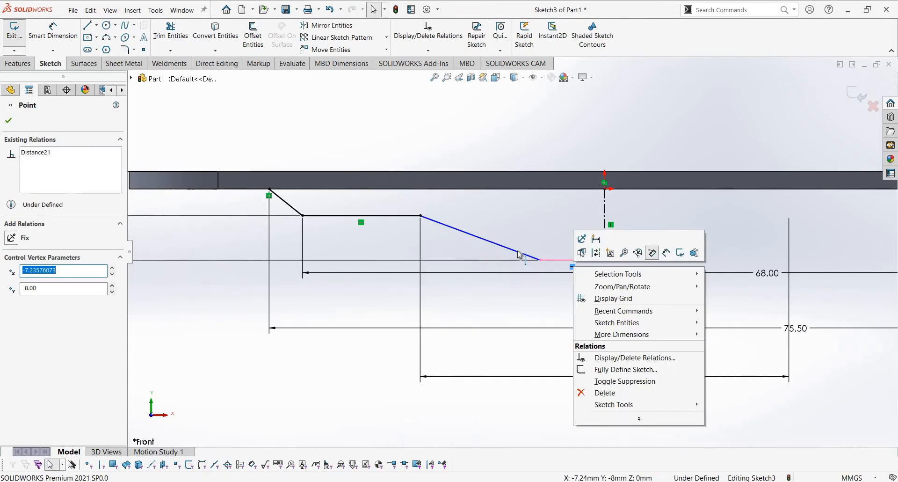
left_click(518, 257)
left_click(517, 252)
key("Delete")
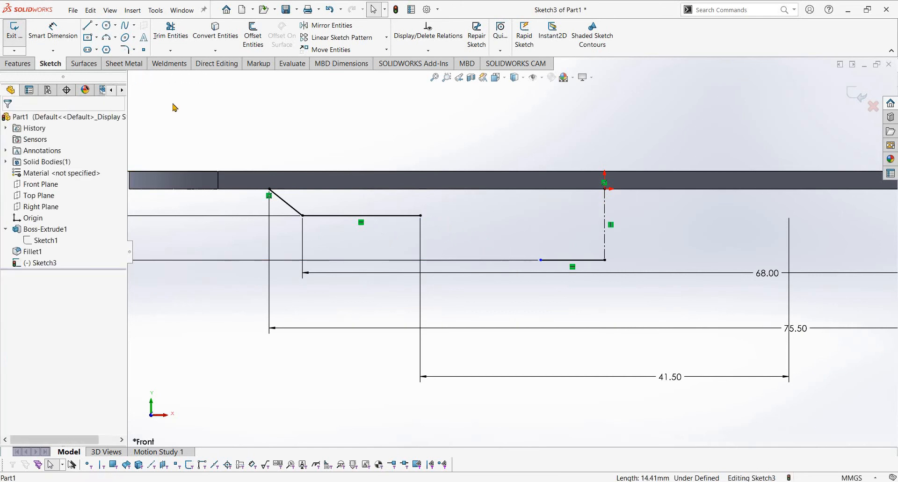
- Sketch a line about 5.1 mm long from the upper step's inner endpoint, sloping 45° down toward the centerline
key("l")
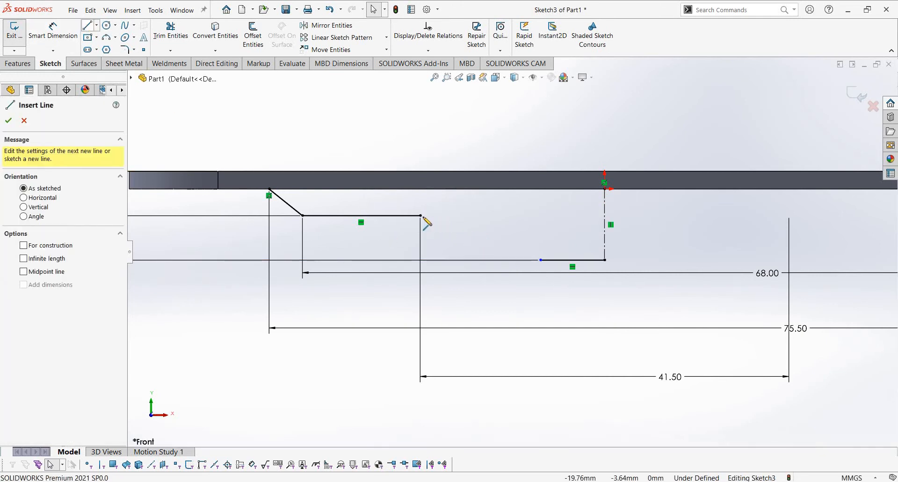
left_click(420, 216)
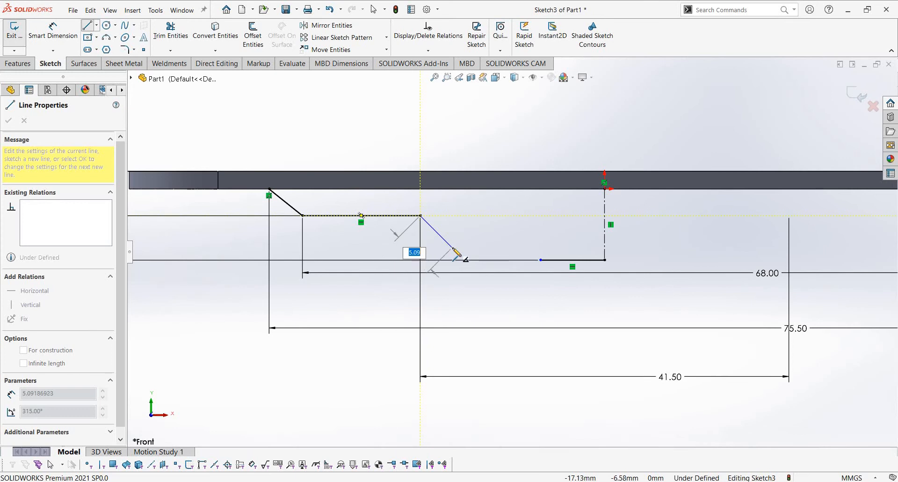
left_click(452, 248)
key("Escape")
- Dimension the lower endpoint of the inner slanted line 15 mm from the vertical centerline, checking section A-A in the PDF drawing
scroll(511, 251, "up", 2)
right_click_drag(478, 222, 470, 245)
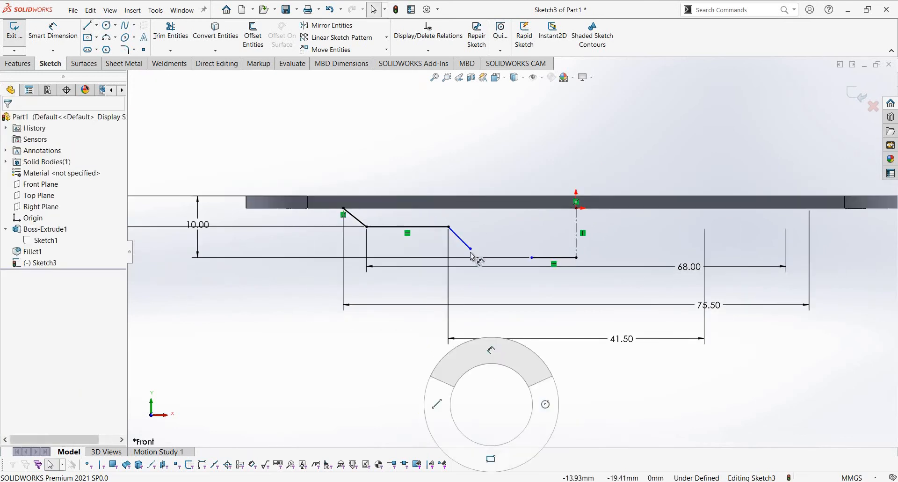
left_click(470, 248)
left_click(576, 240)
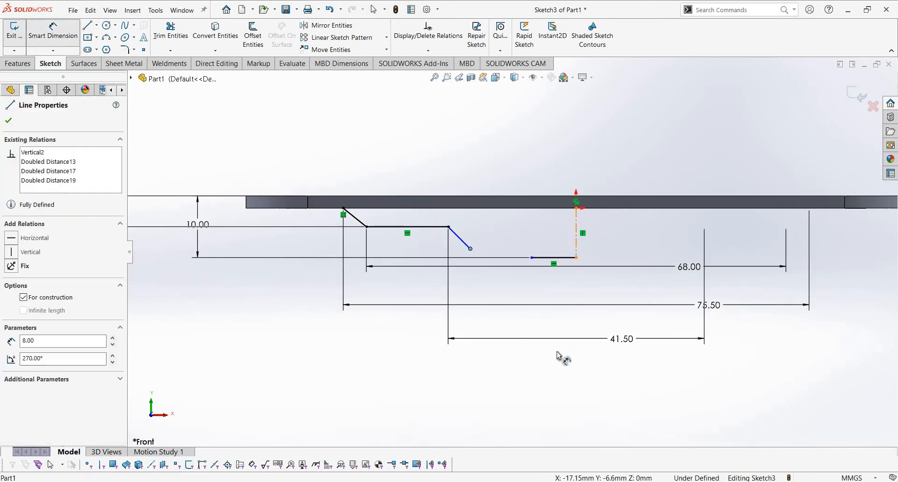
key("alt+Tab")
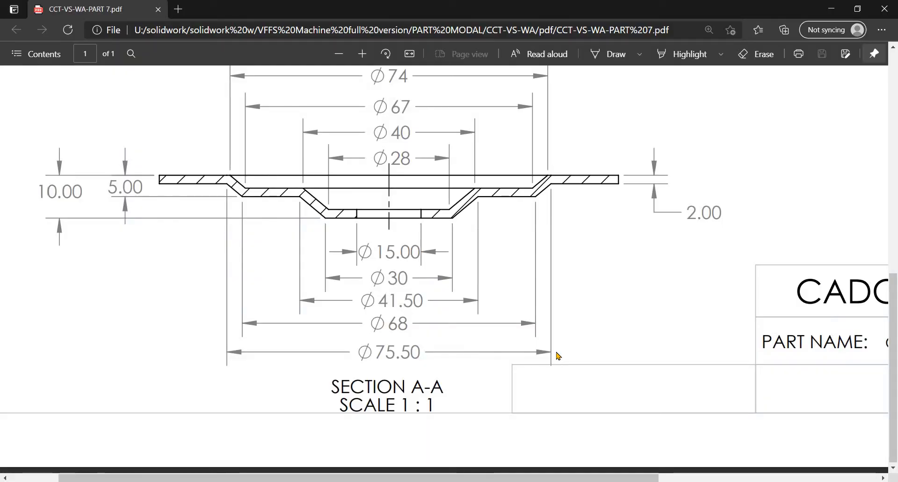
key("alt+Tab")
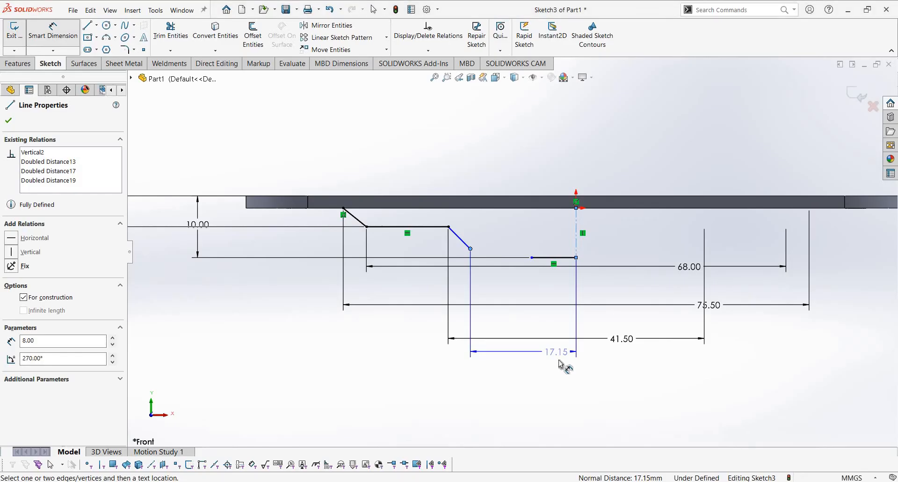
left_click(559, 361)
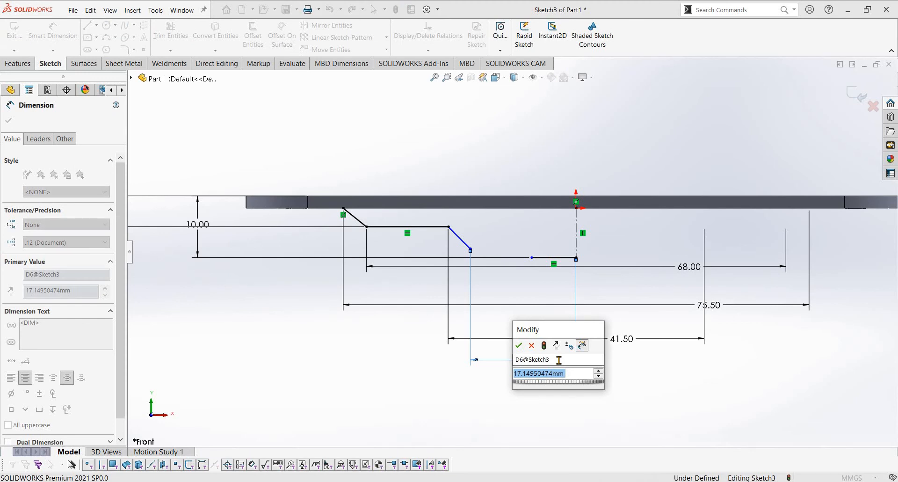
type("15")
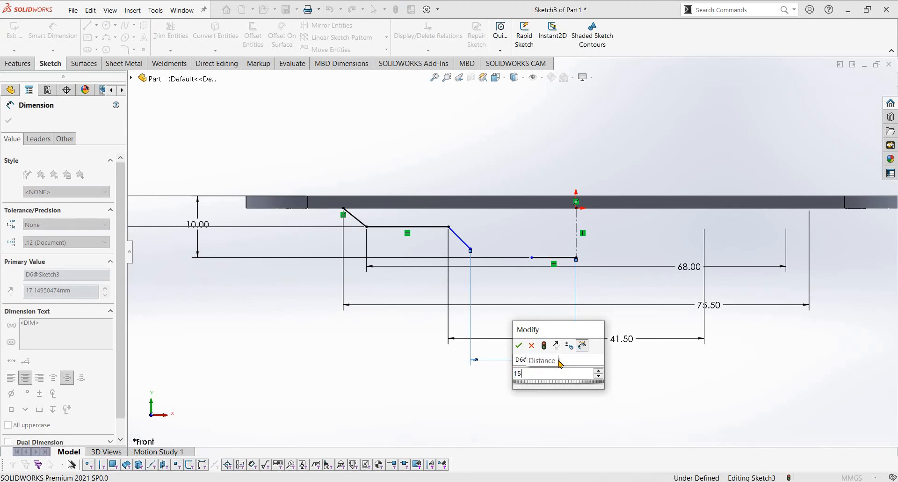
key("Return")
scroll(510, 260, "down", 2)
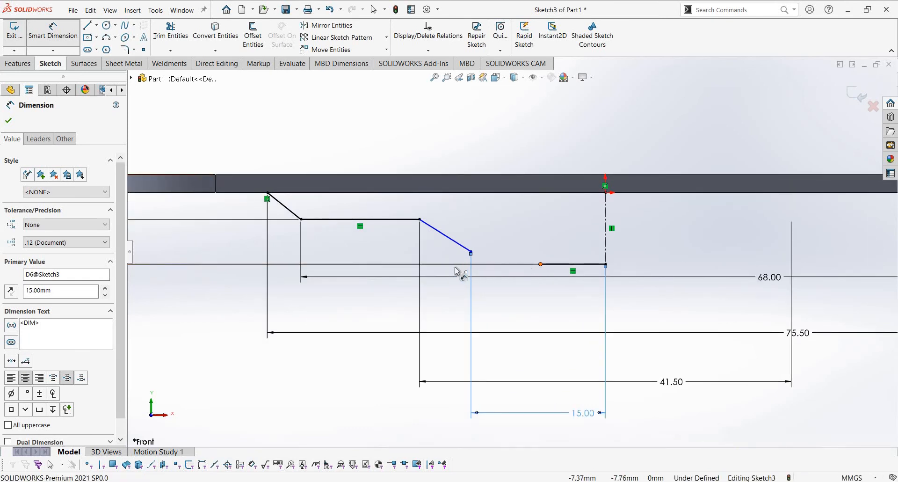
- Lengthen the profile's lowest horizontal line outward until its free endpoint lies past the lower end of the inner slanted line
left_click(540, 264)
scroll(531, 266, "down", 3)
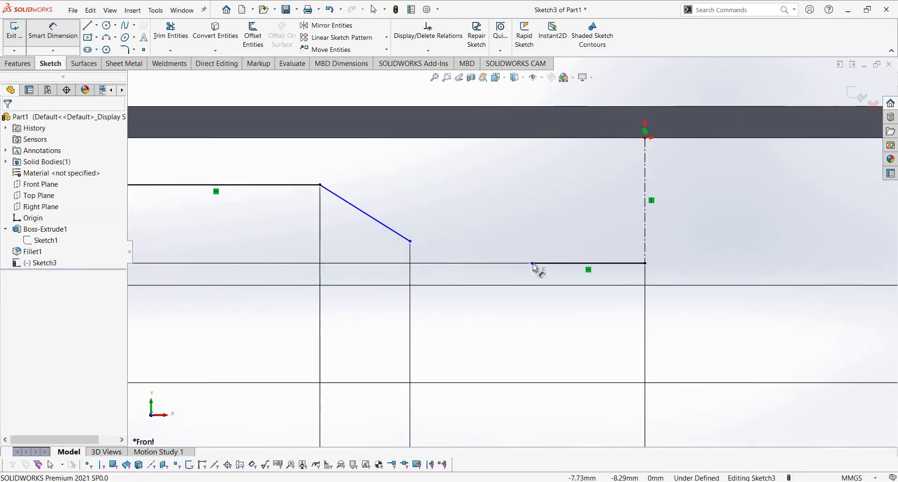
left_click(531, 263)
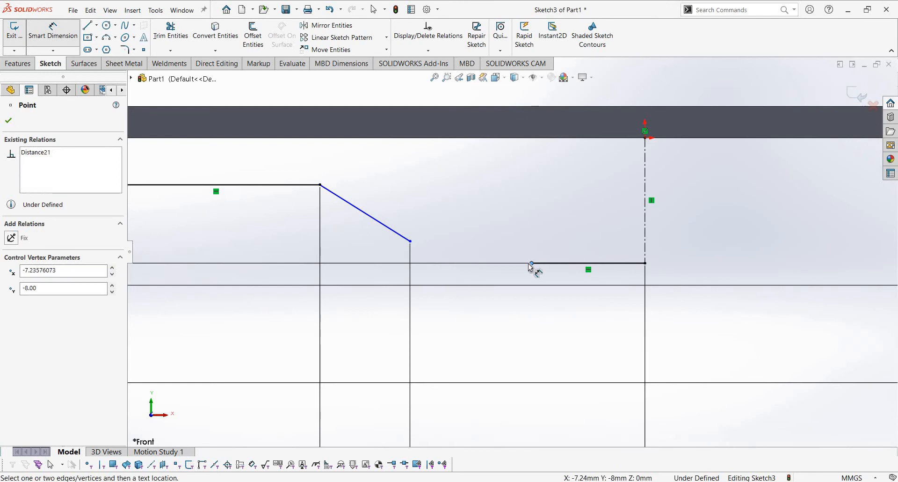
key("Escape")
key("Escape")
left_click_drag(531, 263, 381, 263)
key("Escape")
- Extend the inner slanted line to the lowest horizontal line and trim off the horizontal line's overhang beyond their intersection
left_click(180, 50)
left_click(186, 74)
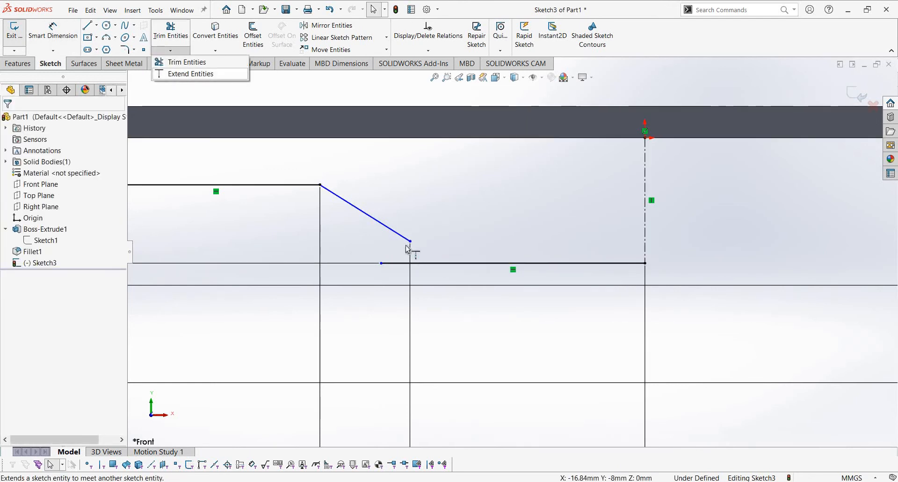
left_click(399, 236)
left_click(181, 36)
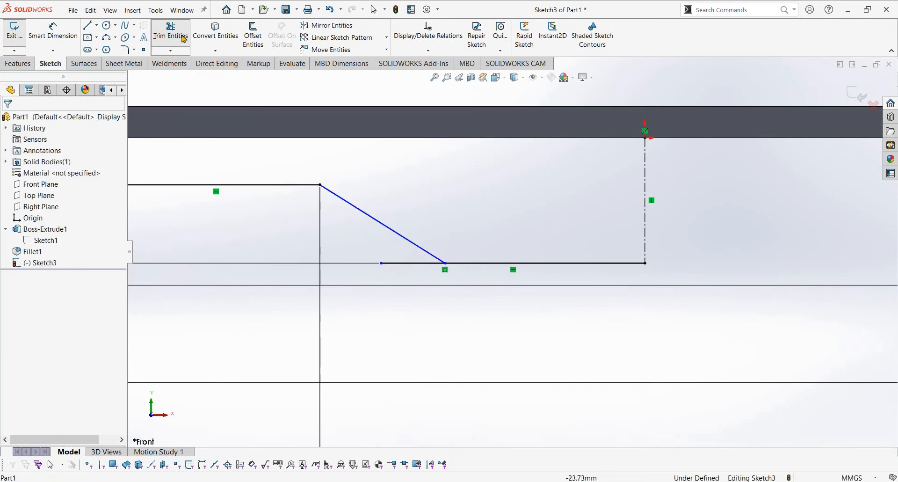
mouse_move(379, 245)
left_mouse_down()
mouse_move(398, 275)
mouse_move(452, 275)
left_mouse_up()
scroll(466, 284, "up", 3)
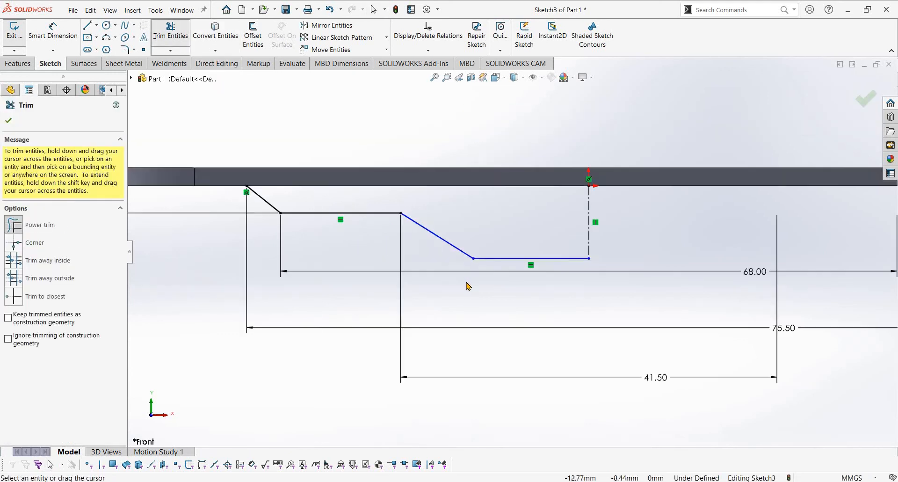
scroll(468, 286, "up", 4)
scroll(501, 346, "down", 1)
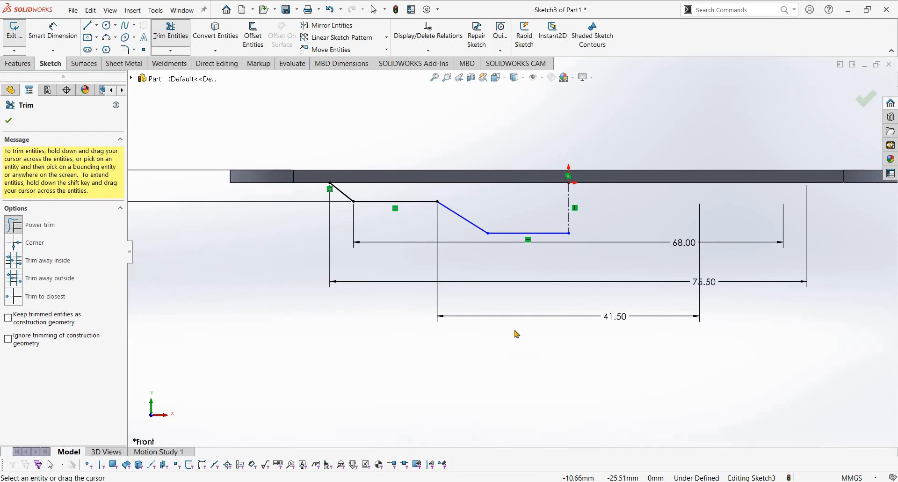
- Dimension the corner between the inner slanted line and the lowest horizontal line 15 mm from the vertical centerline
right_click_drag(516, 333, 495, 236)
left_click(569, 232)
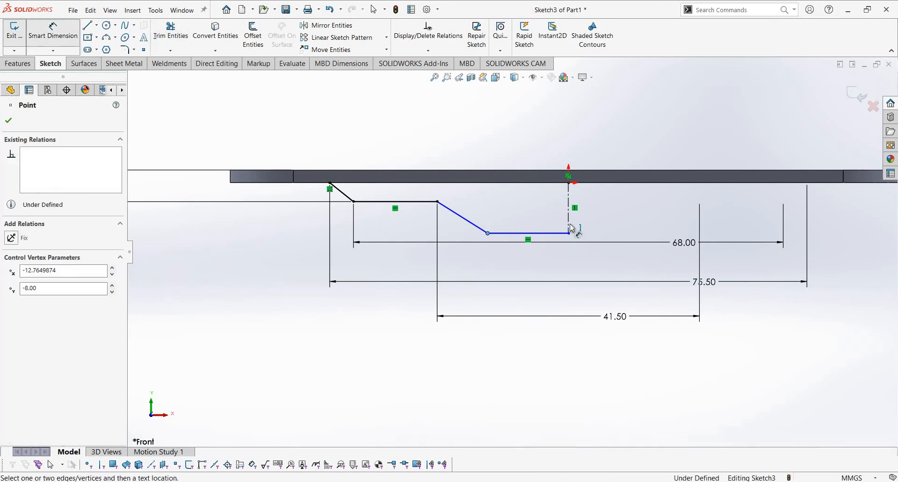
left_click(536, 357)
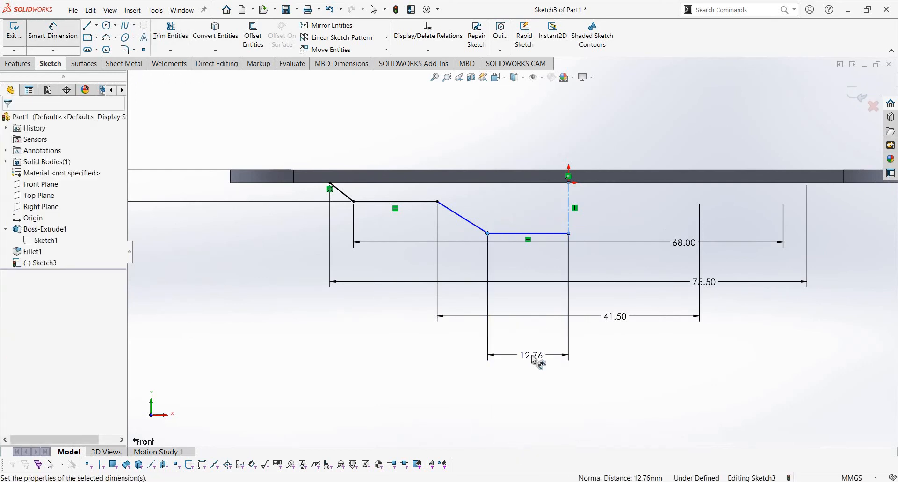
key("Escape")
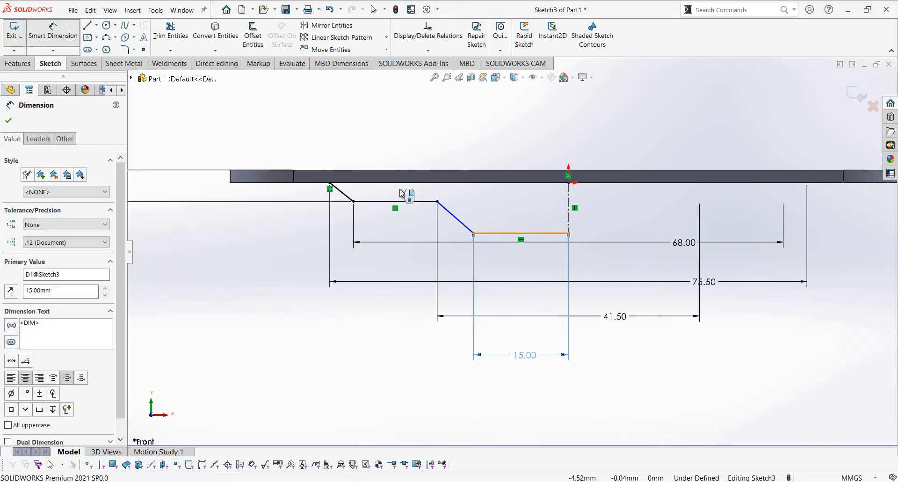
- Dimension the profile's lowest corner 10 mm below the plate's upper edge
scroll(438, 187, "up", 2)
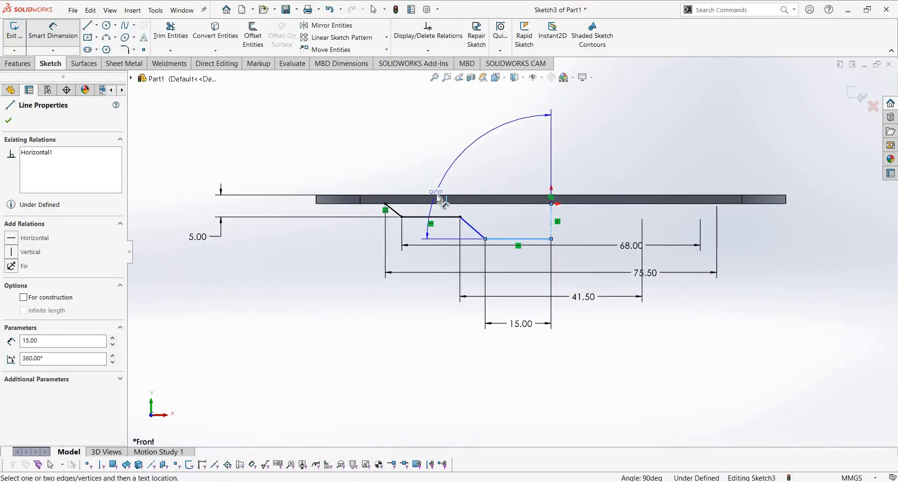
left_click(439, 198)
left_click(302, 250)
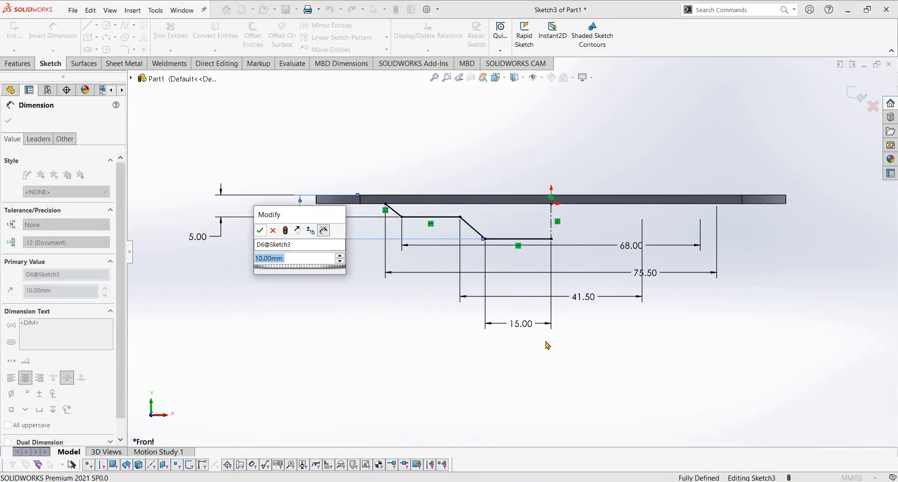
key("Return")
scroll(470, 225, "down", 2)
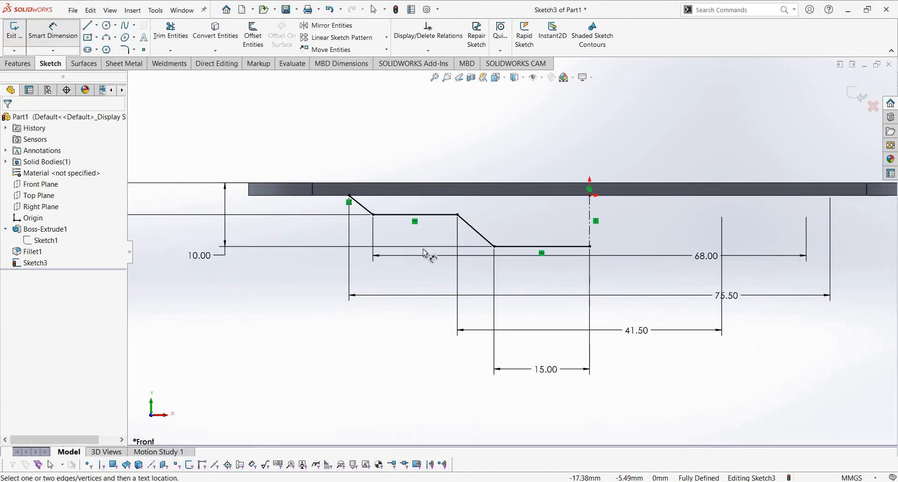
scroll(423, 249, "down", 2)
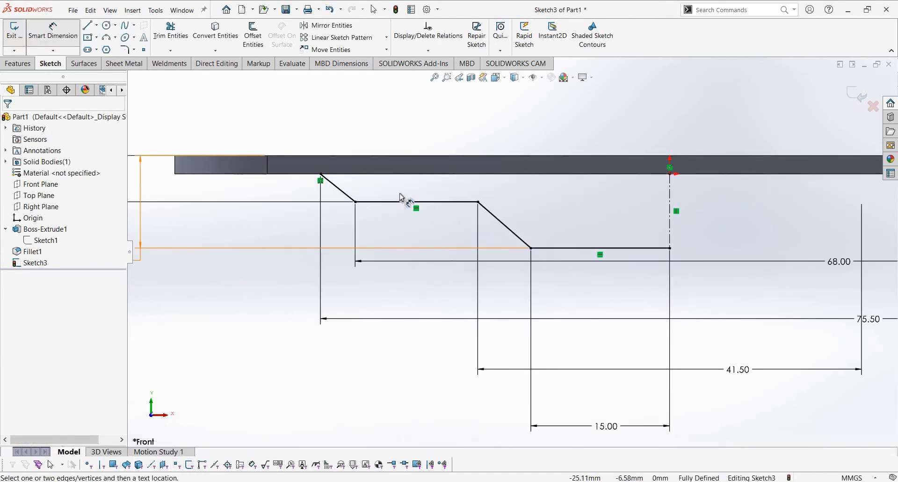
scroll(393, 202, "down", 2)
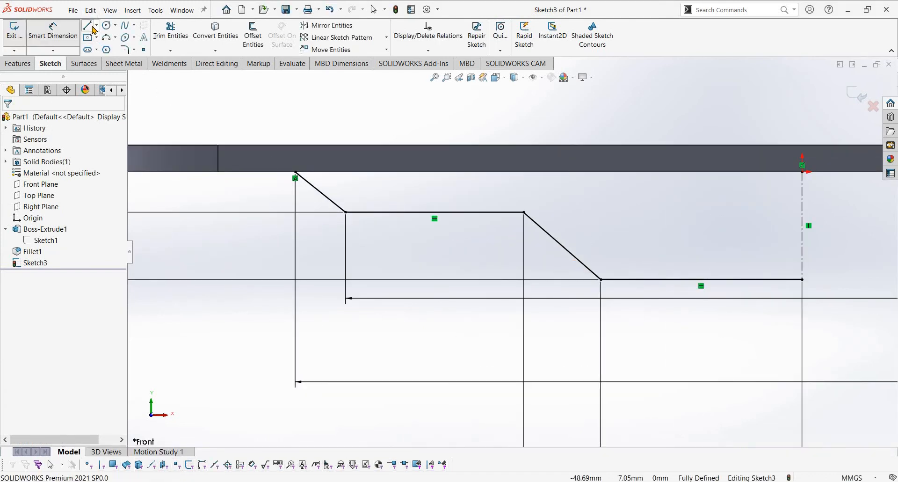
key("l")
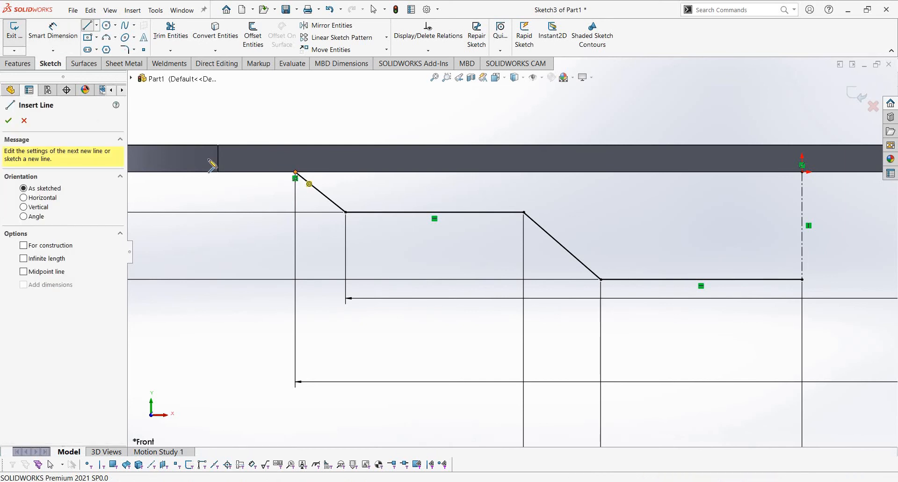
key("Escape")
left_click(24, 61)
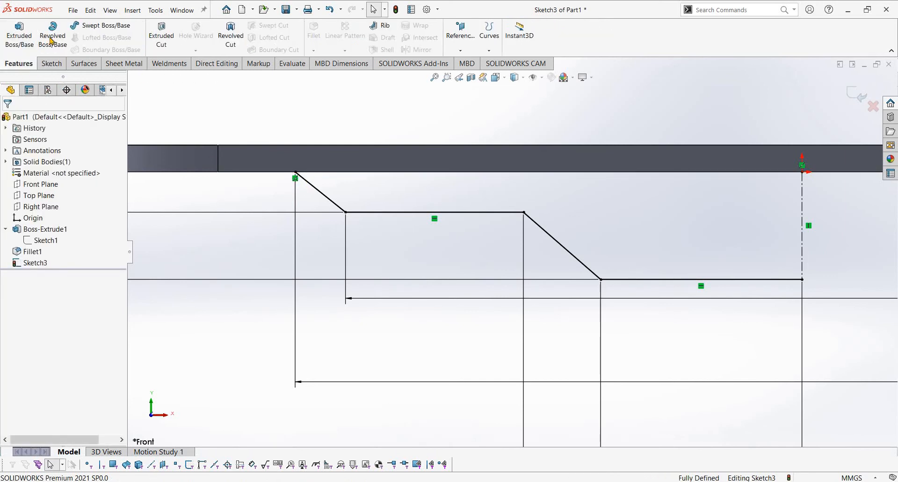
left_click(476, 251)
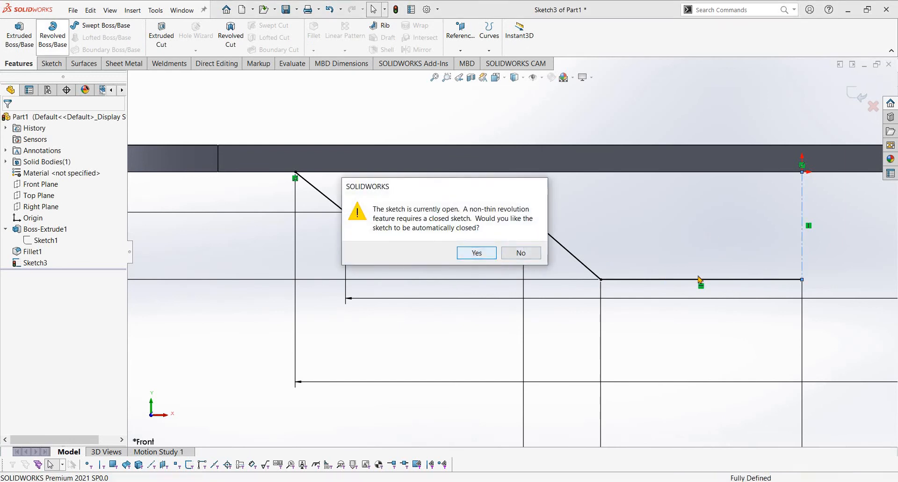
left_click(510, 246)
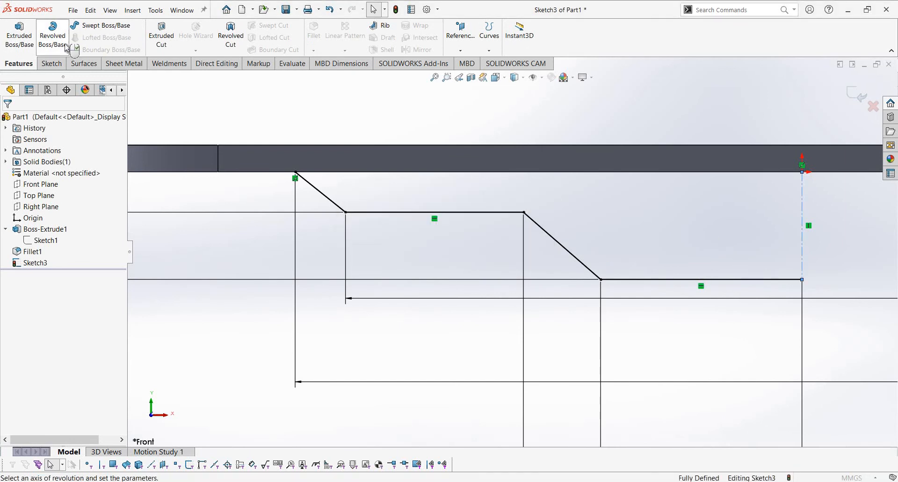
- Sketch a 37.75 mm horizontal line along the plate's underside from the profile's outer endpoint to the origin
left_click(51, 64)
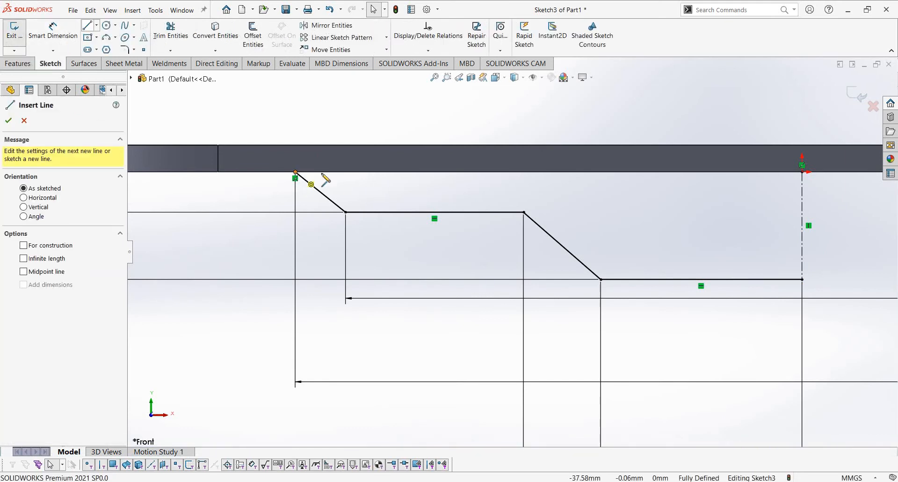
left_click(295, 172)
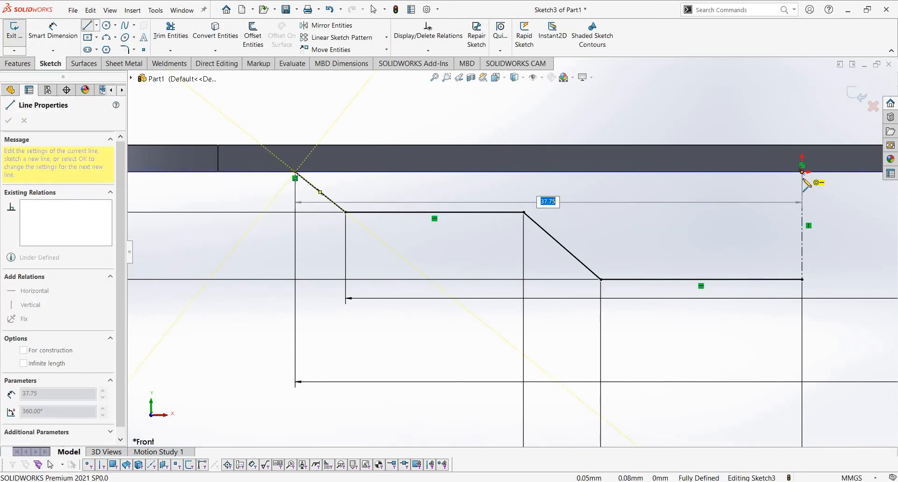
left_click(802, 172)
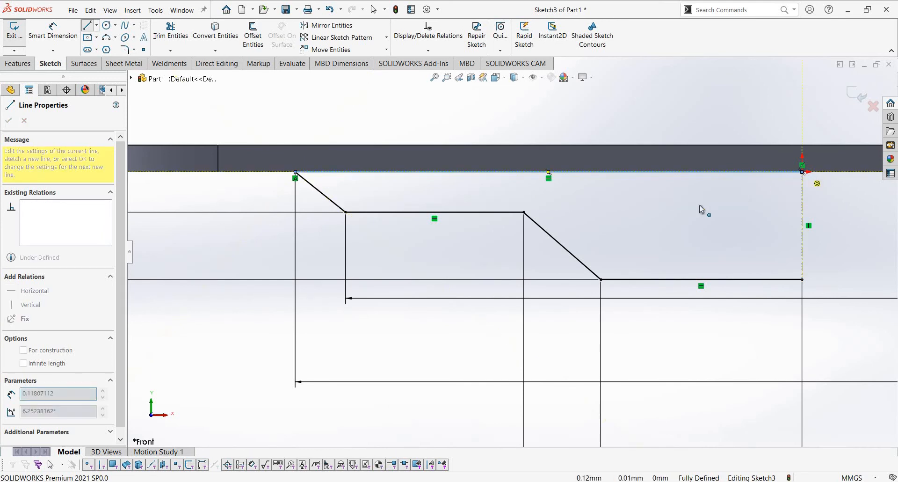
key("Escape")
scroll(595, 266, "up", 3)
scroll(578, 250, "down", 3)
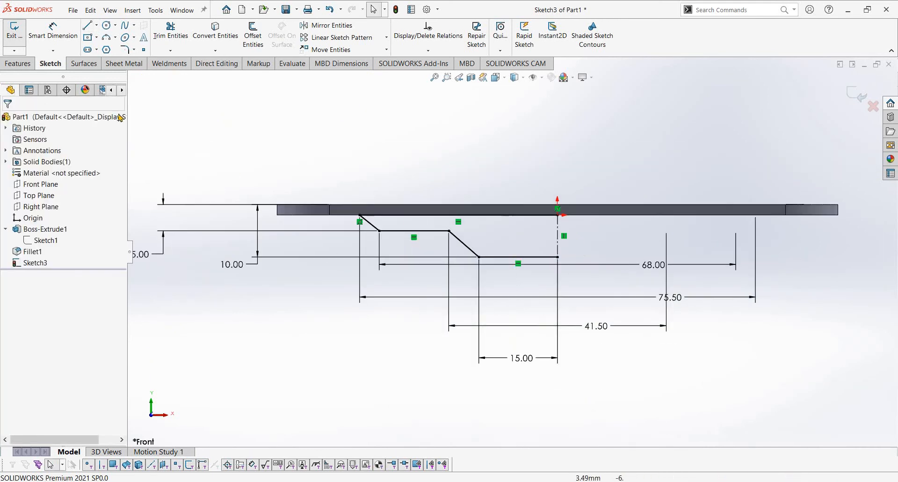
- Revolve the stepped profile 360° about the vertical centerline as a boss merged with the plate
left_click(19, 63)
left_click(53, 35)
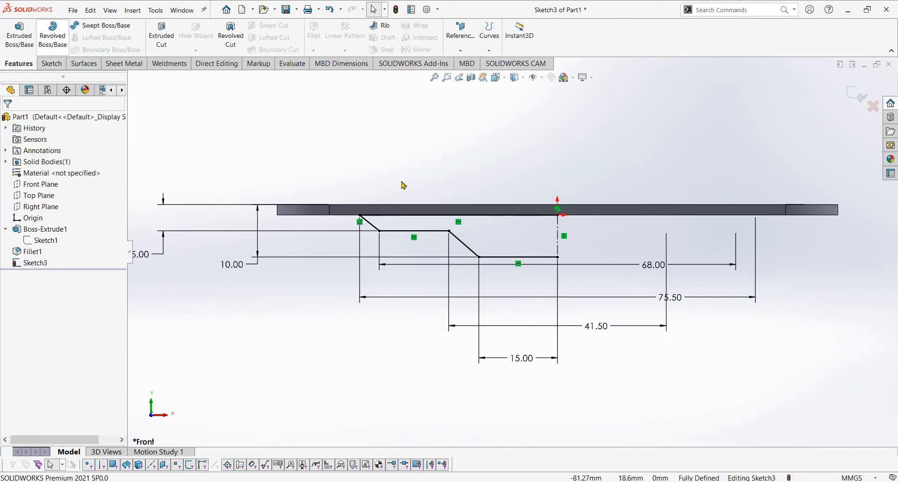
left_click(519, 253)
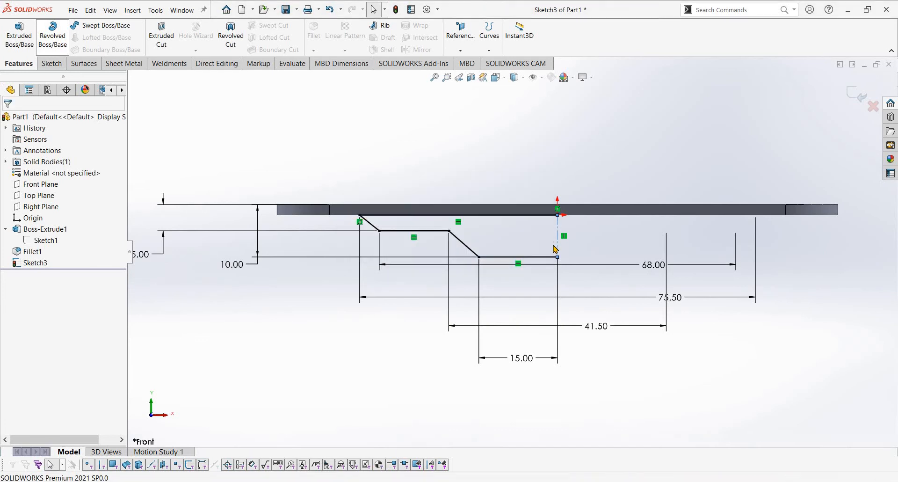
middle_click_drag(576, 279, 599, 294)
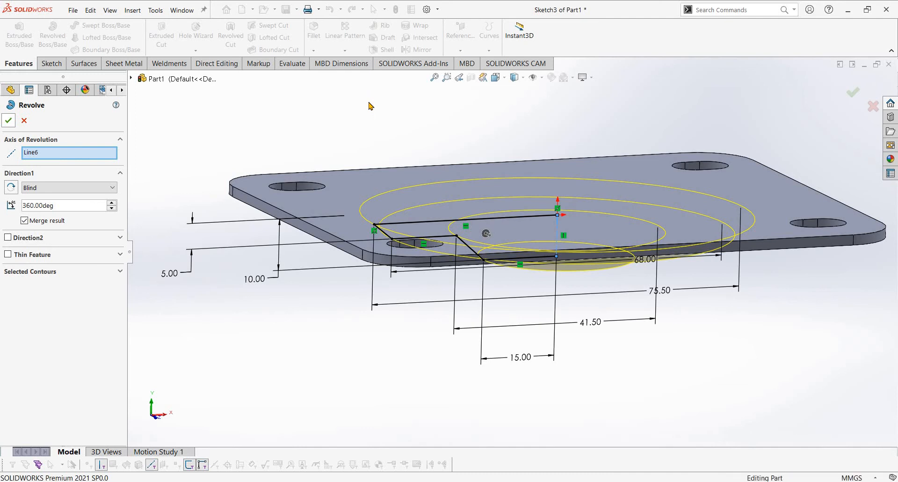
middle_click_drag(510, 211, 556, 271)
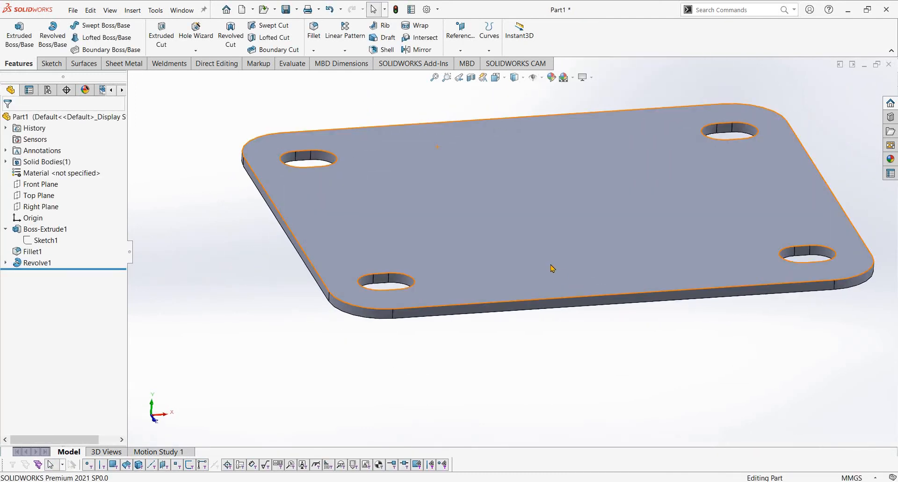
- Sketch a 74 mm diameter circle centred on the origin on the plate's upper face, using the diameter from the PDF section view
key("alt+Tab")
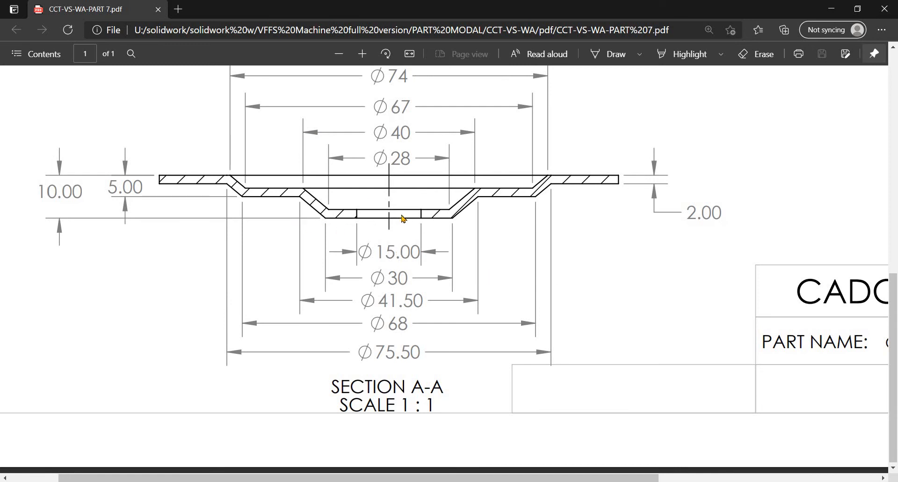
scroll(500, 233, "up", 3)
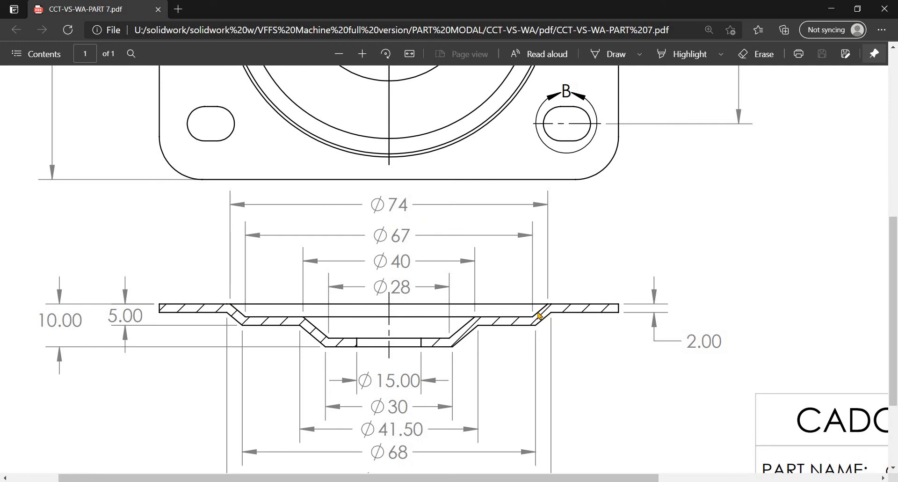
key("alt+Tab")
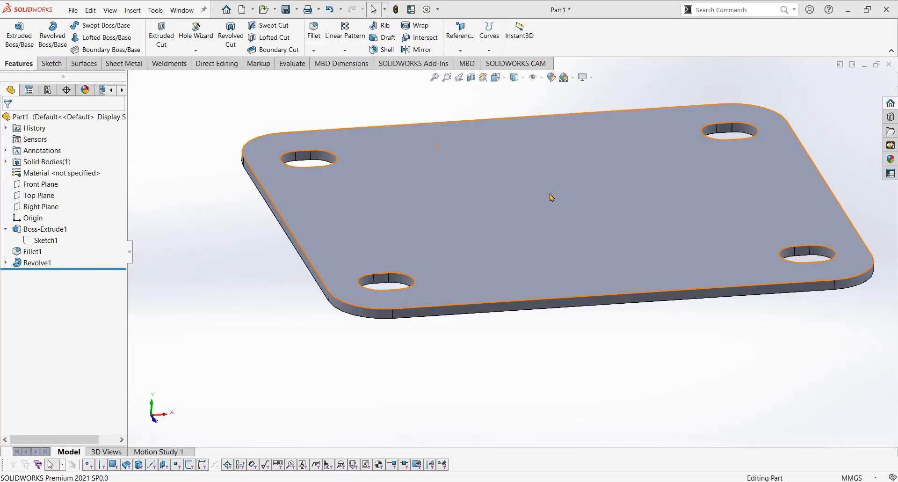
right_click(551, 194)
left_click(573, 179)
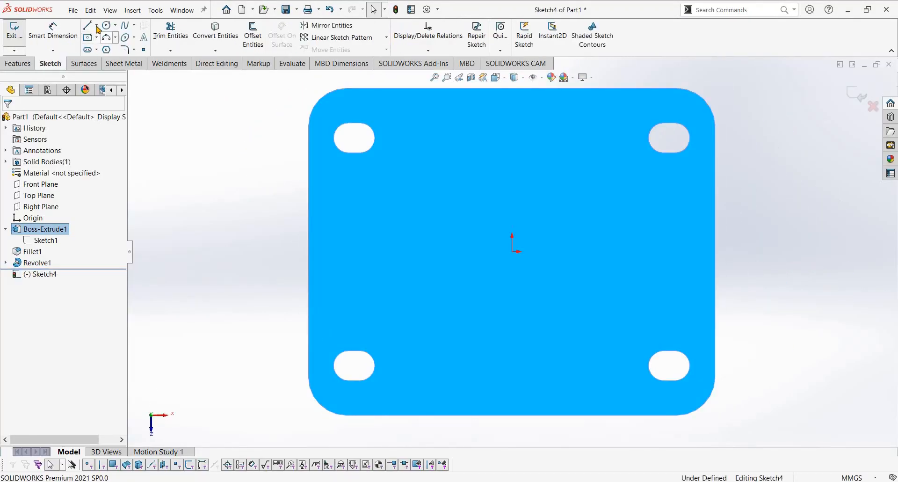
left_click(106, 26)
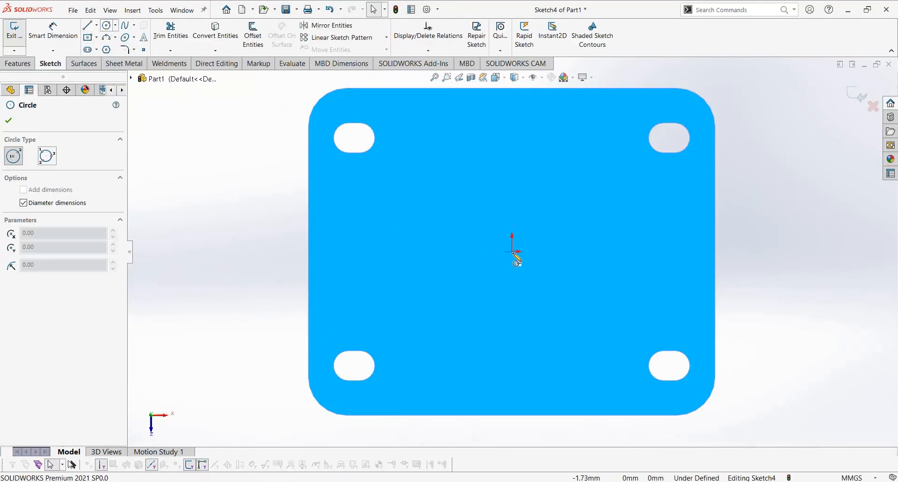
left_click(511, 251)
type("7")
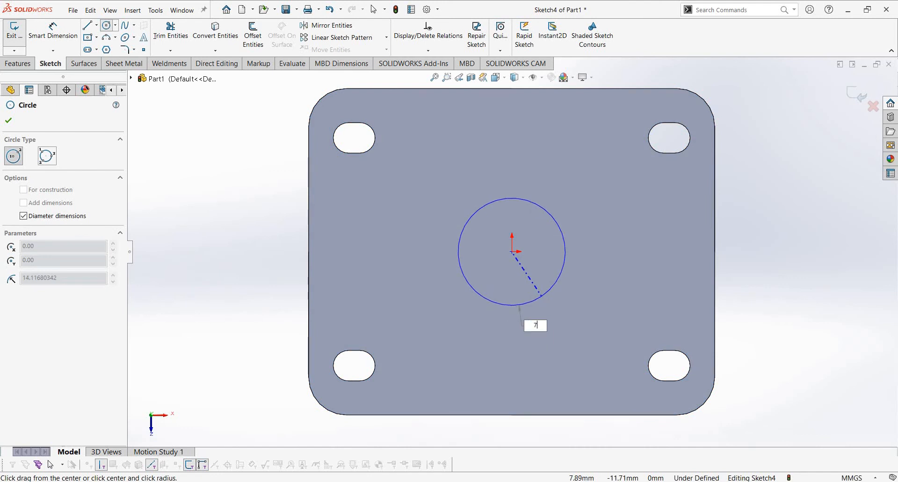
type("4")
key("Return")
key("Escape")
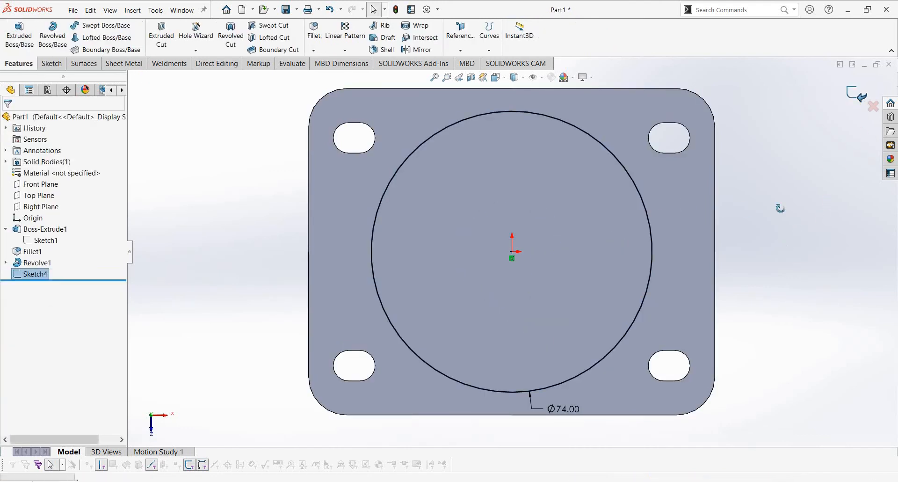
- Split the plate's upper face with a projected Split Line from the 74 mm circle sketch
middle_click_drag(779, 206, 788, 148)
left_click(749, 170)
middle_click_drag(750, 171, 799, 156)
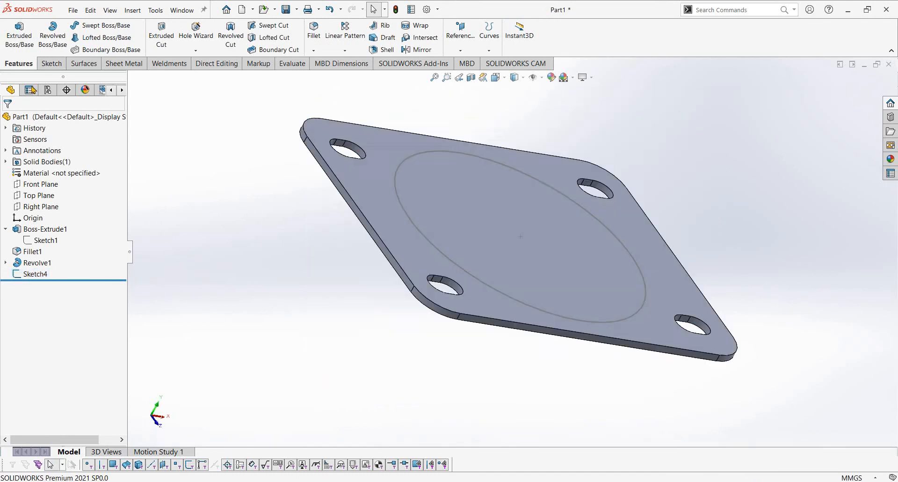
left_click(467, 51)
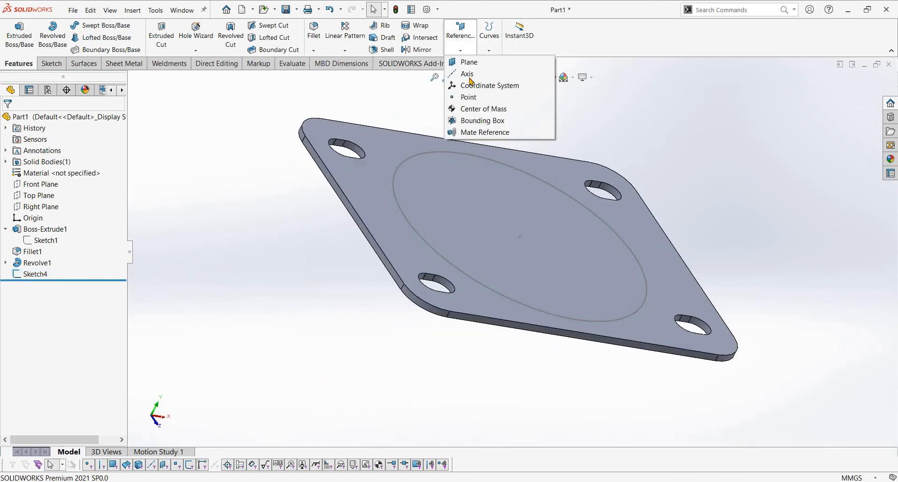
left_click(489, 50)
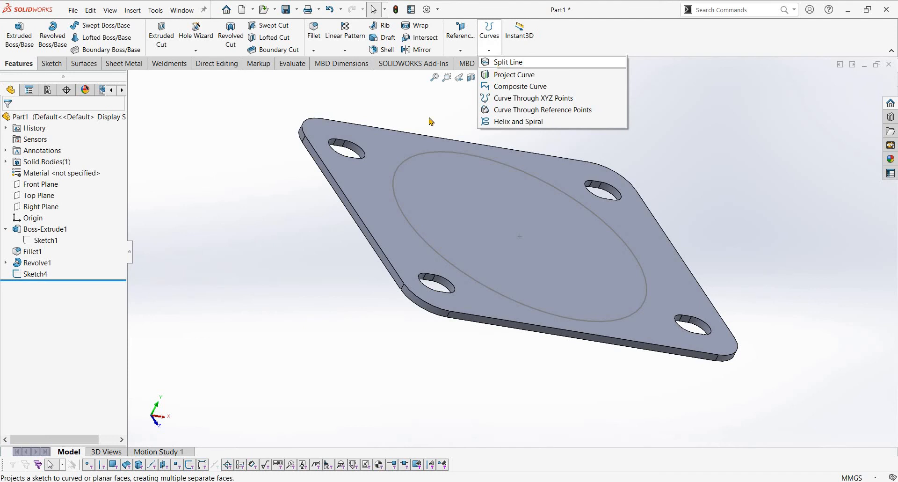
left_click(498, 64)
middle_click_drag(384, 156, 259, 191)
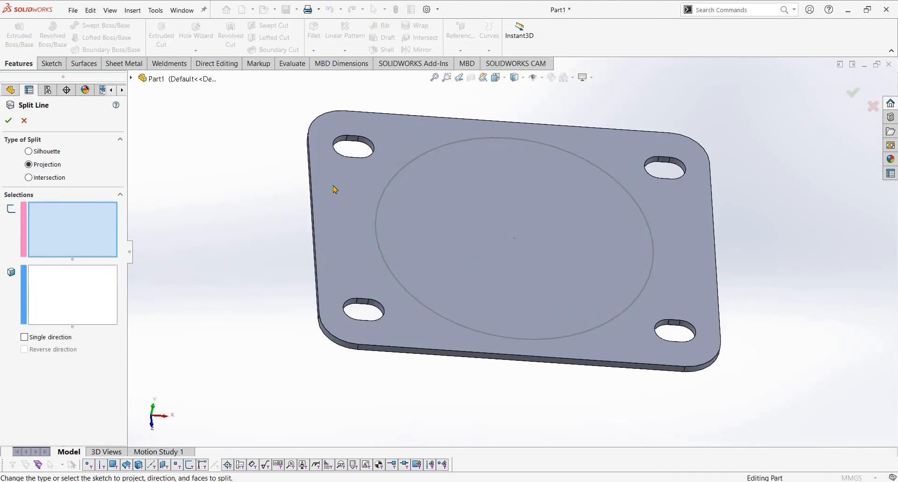
left_click(385, 196)
left_click(354, 202)
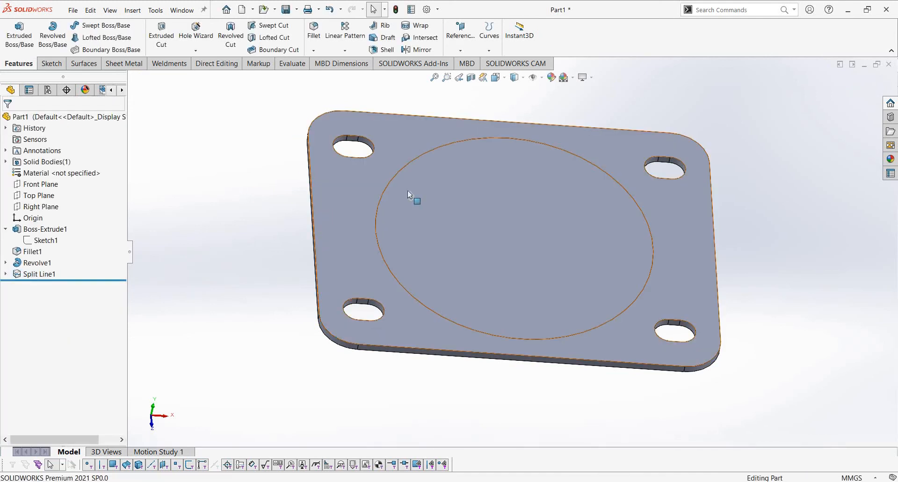
- Shell the part to a 2 mm wall thickness, removing the circular face inside the split line
middle_click_drag(408, 194, 447, 237)
left_click(448, 238)
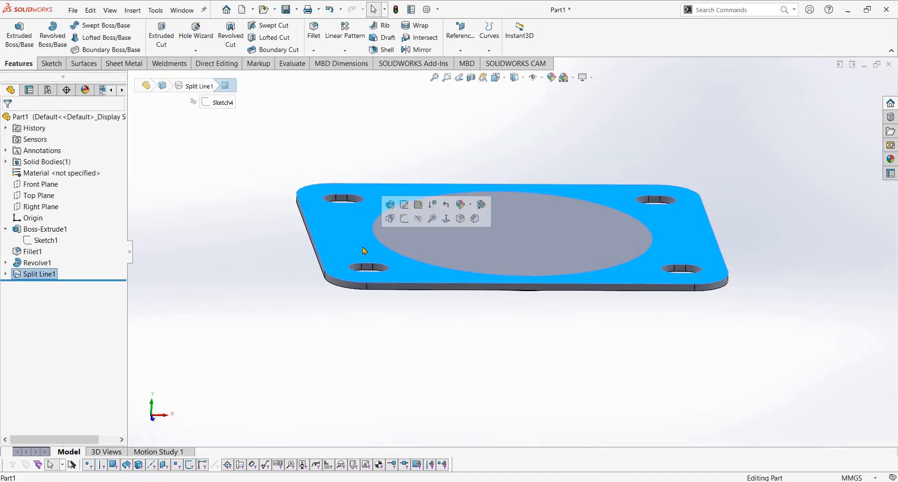
key("alt+Tab")
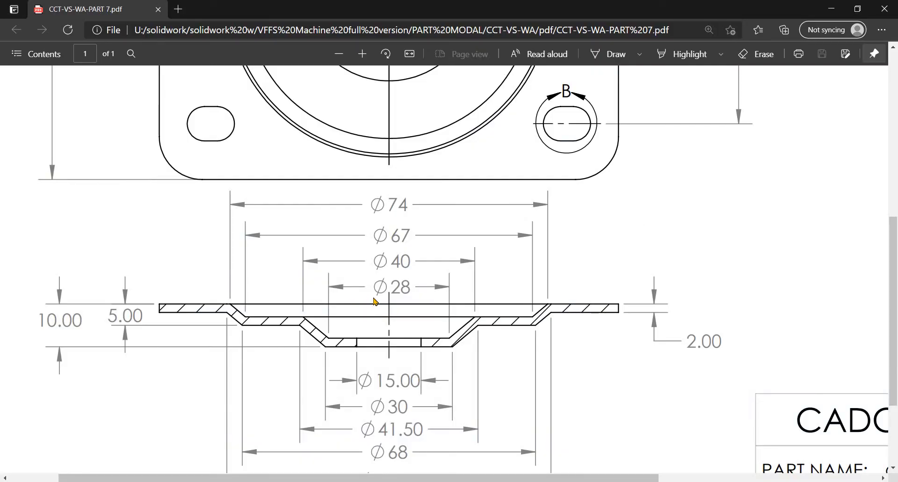
key("alt+Tab")
left_click(212, 140)
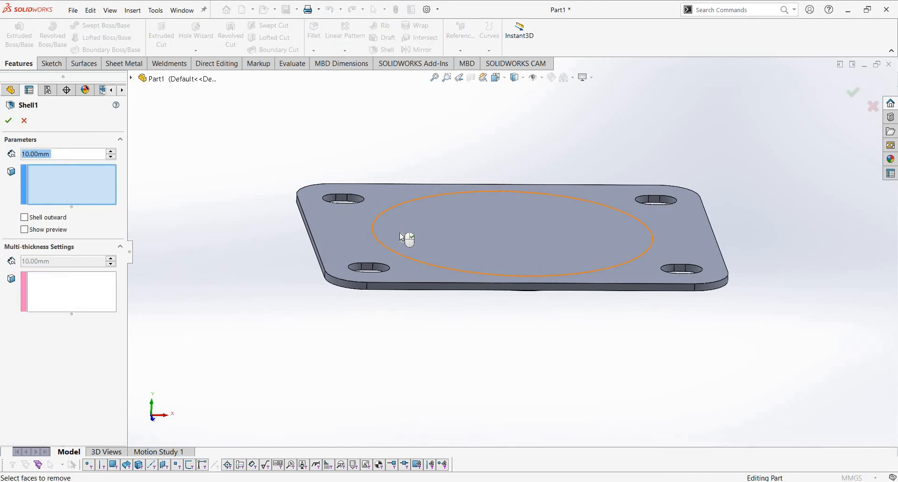
type("2")
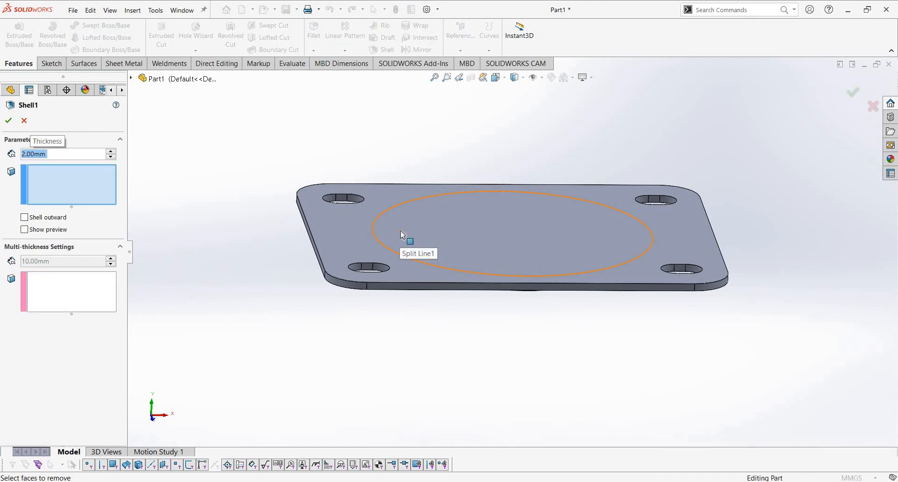
left_click(399, 231)
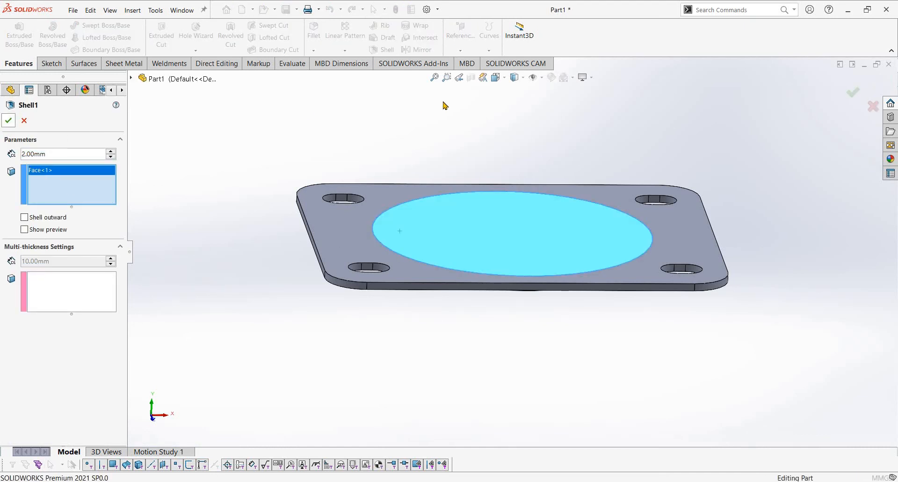
left_click(8, 120)
- Sketch a 15 mm diameter circle at the origin on the recess's lowest outer face and extrude-cut it through the recess floor
mouse_move(467, 215)
middle_mouse_down()
mouse_move(499, 192)
mouse_move(519, 154)
mouse_move(538, 162)
mouse_move(517, 188)
middle_mouse_up()
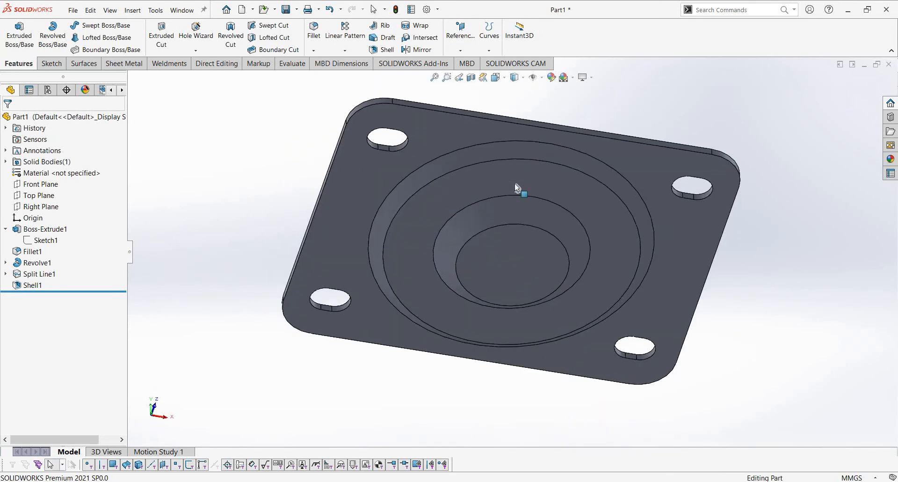
key("alt+Tab")
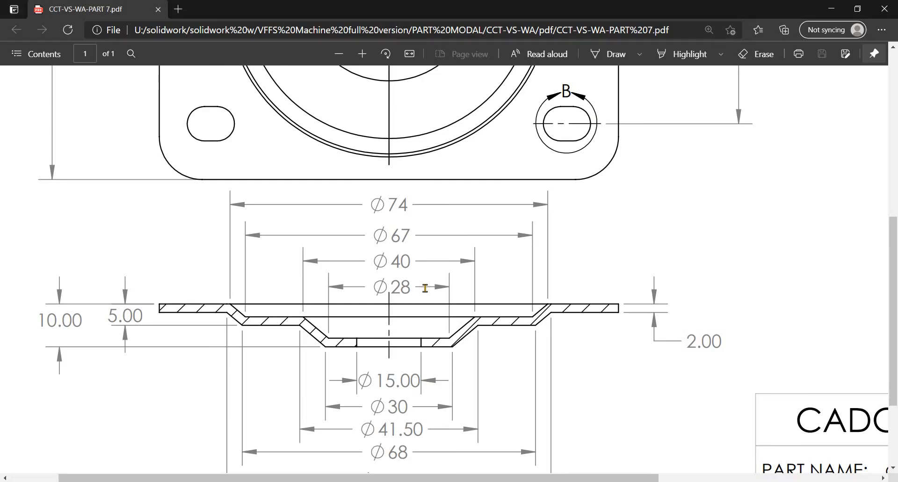
key("alt+Tab")
right_click(532, 258)
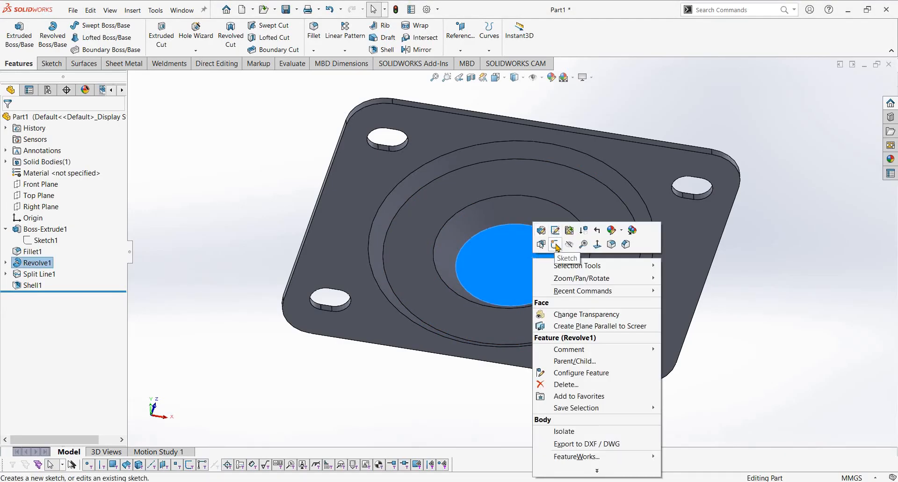
left_click(556, 245)
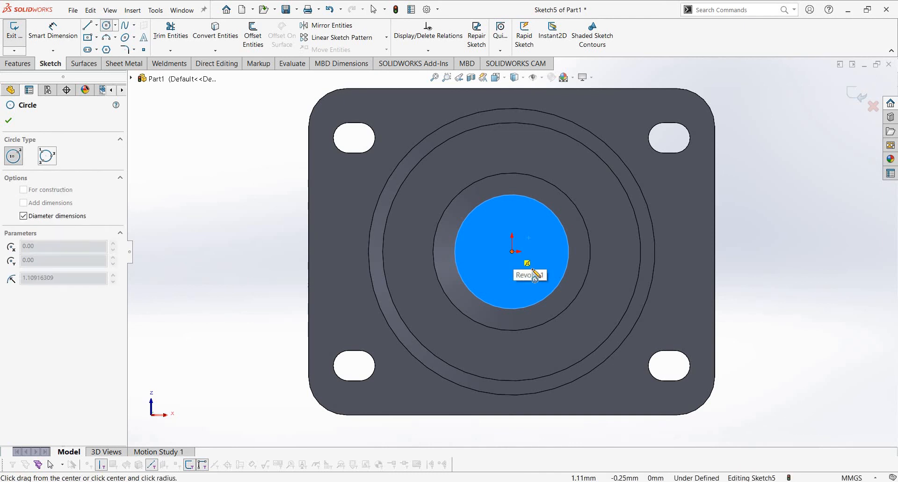
left_click(512, 251)
key("Return")
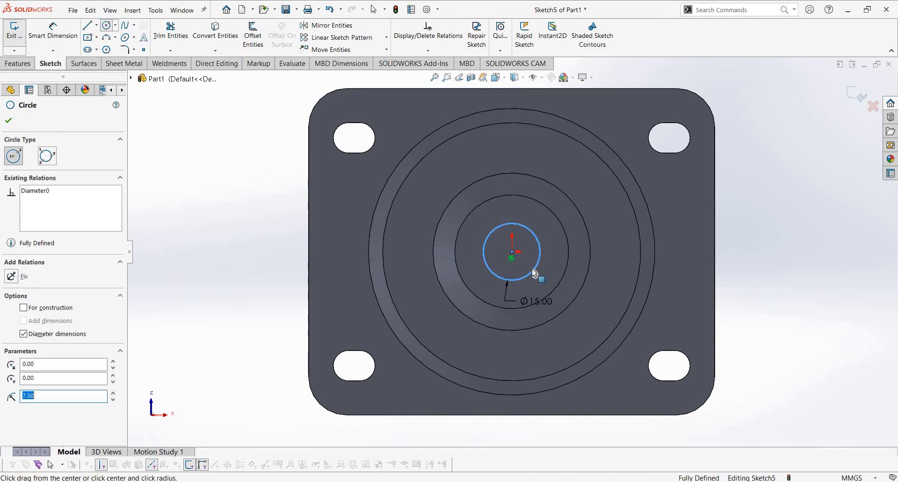
key("Escape")
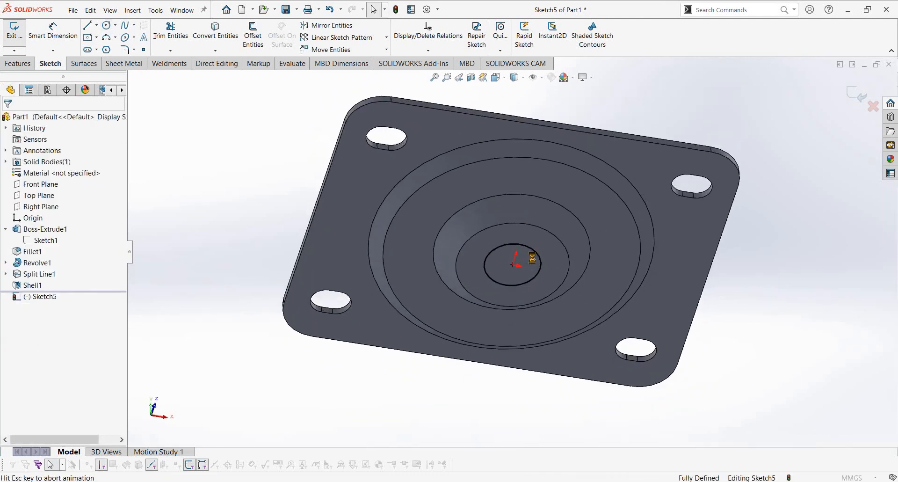
middle_click_drag(401, 288, 385, 362)
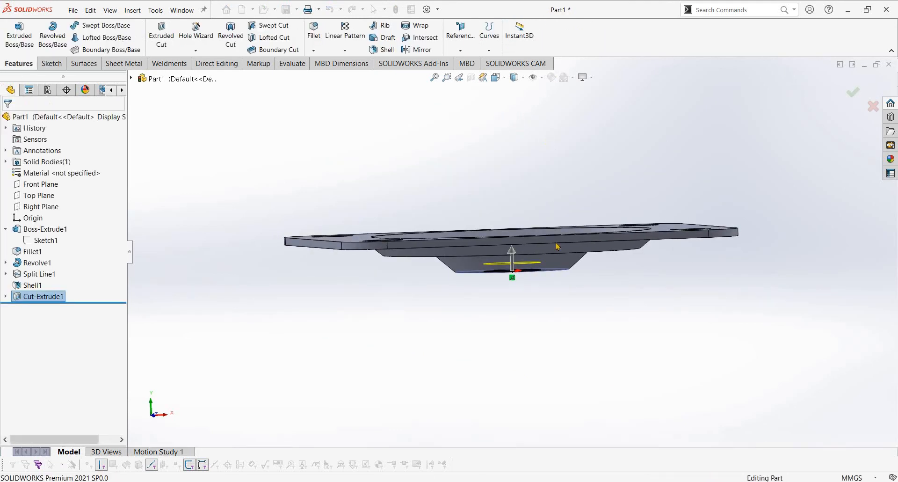
middle_click_drag(560, 248, 563, 240)
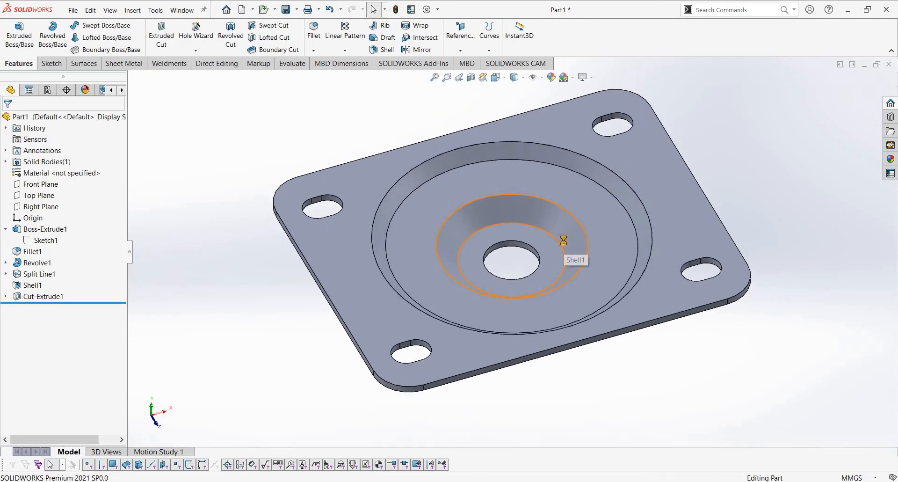
- Save the part as 7 in the CCT-VS-WA pdf folder, replacing the existing file
key("ctrl+s")
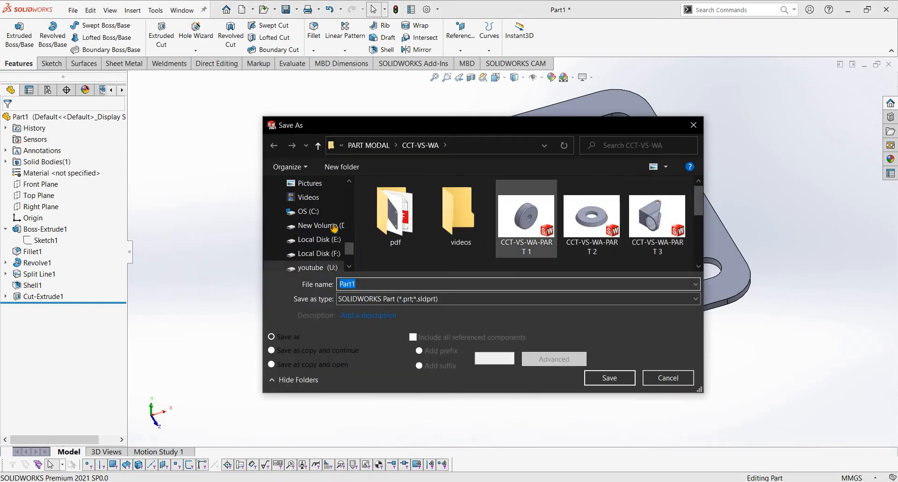
scroll(318, 215, "up", 5)
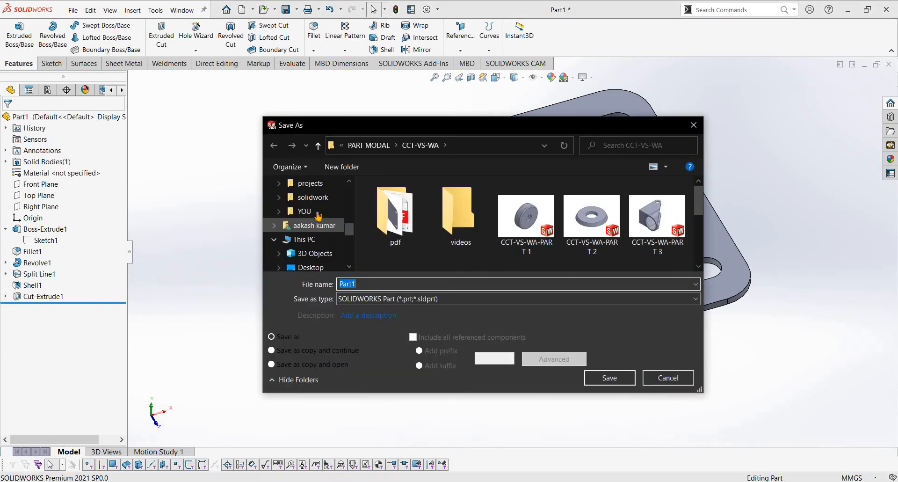
scroll(318, 211, "up", 6)
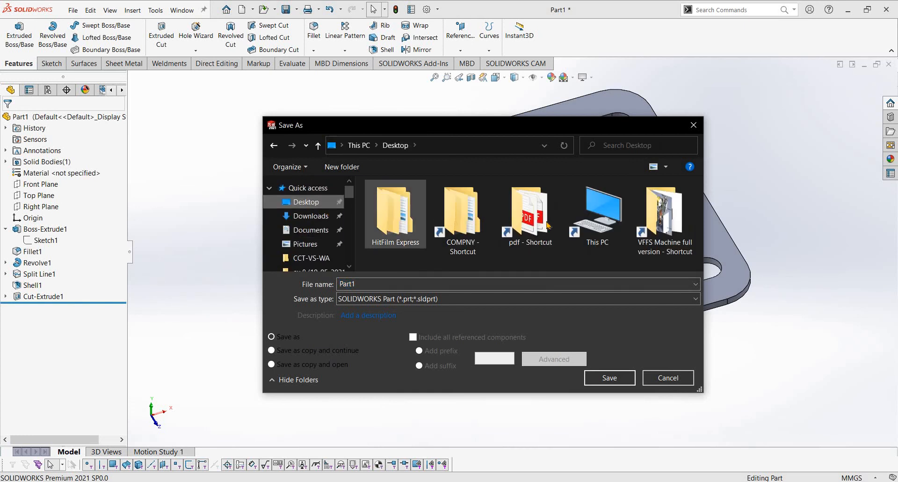
double_click(525, 215)
scroll(367, 273, "down", 1)
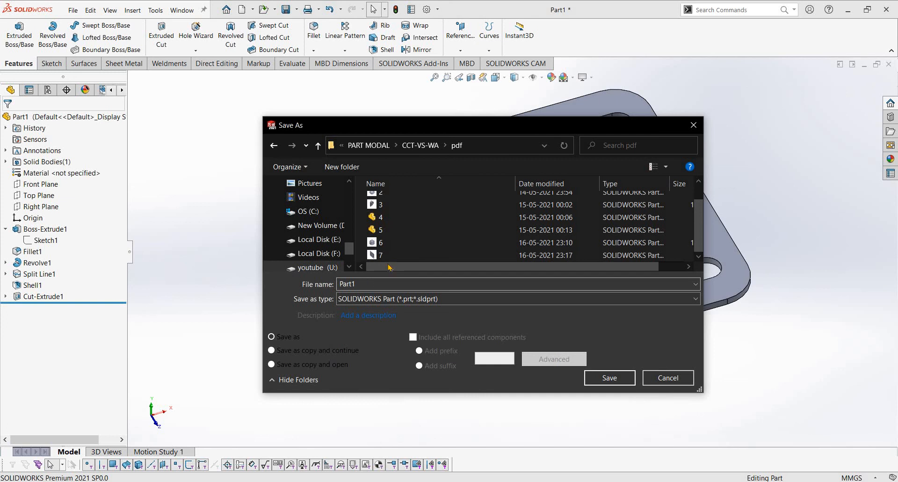
double_click(364, 283)
type("7")
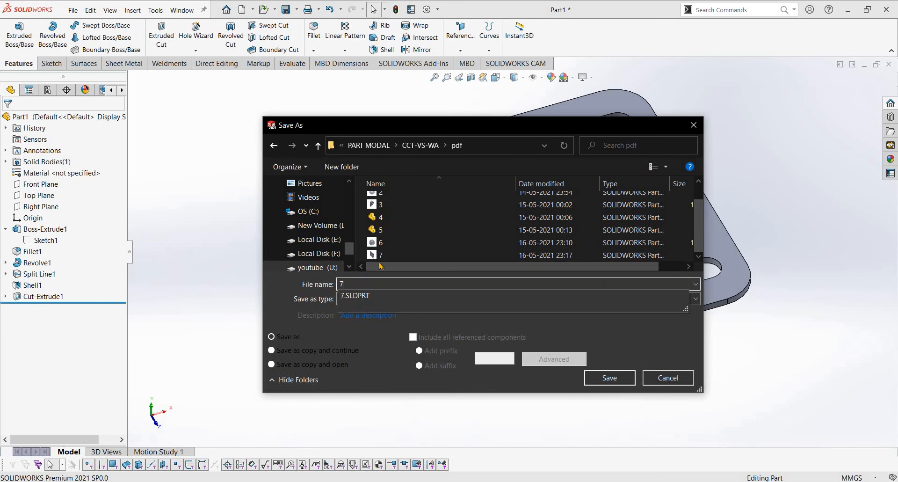
key("Return")
left_click(477, 249)
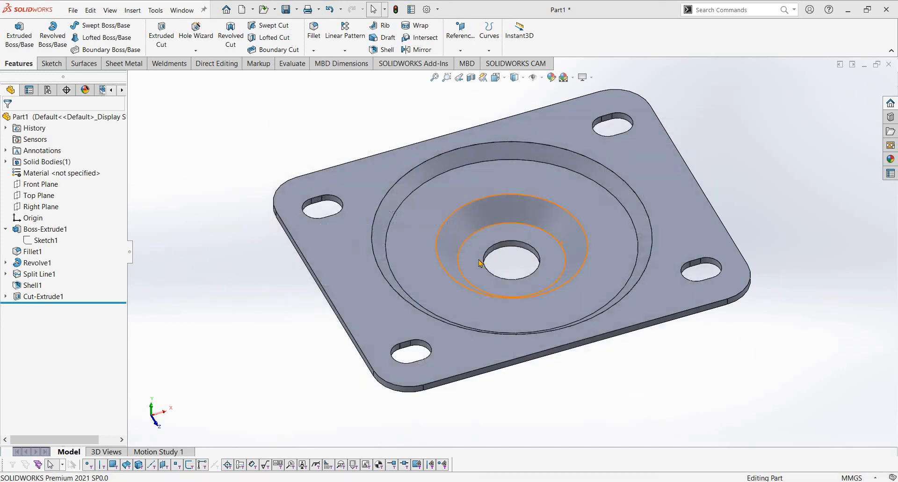
middle_click_drag(504, 238, 510, 232)
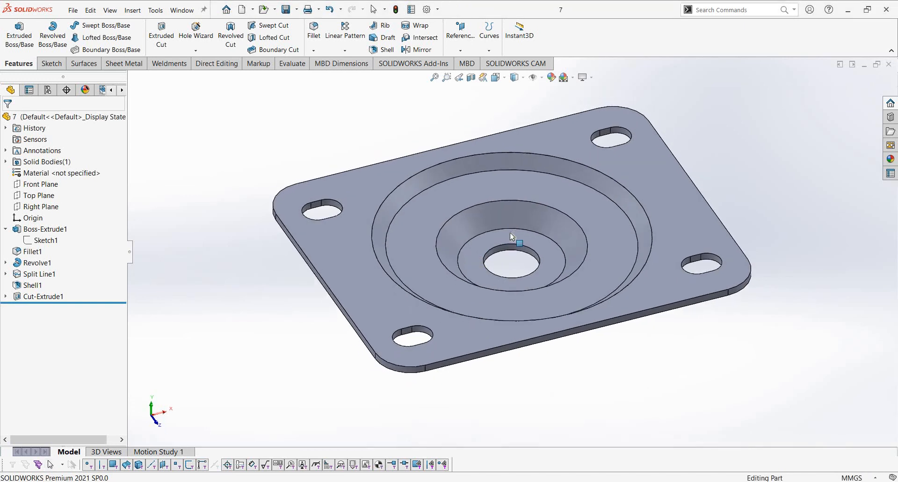
scroll(569, 229, "down", 2)
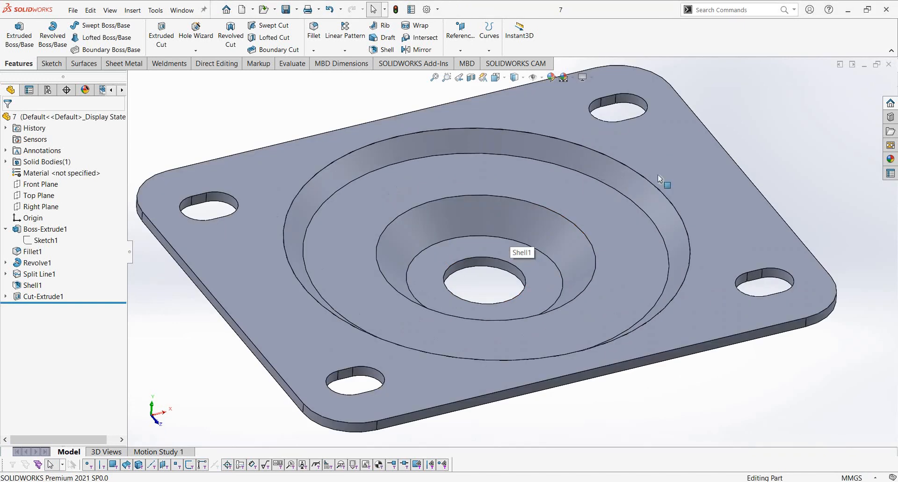
scroll(657, 174, "up", 4)
middle_click_drag(660, 180, 734, 224)
middle_click_drag(830, 108, 862, 92)
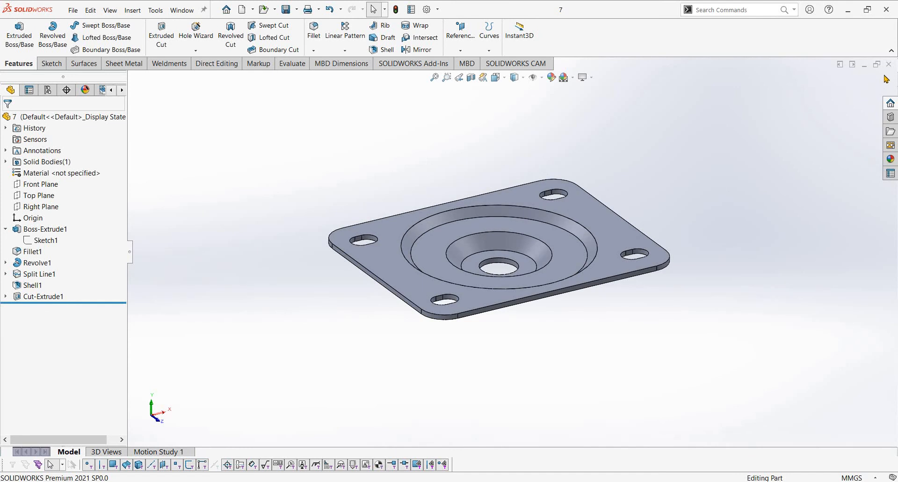
middle_click_drag(153, 62, 164, 46)
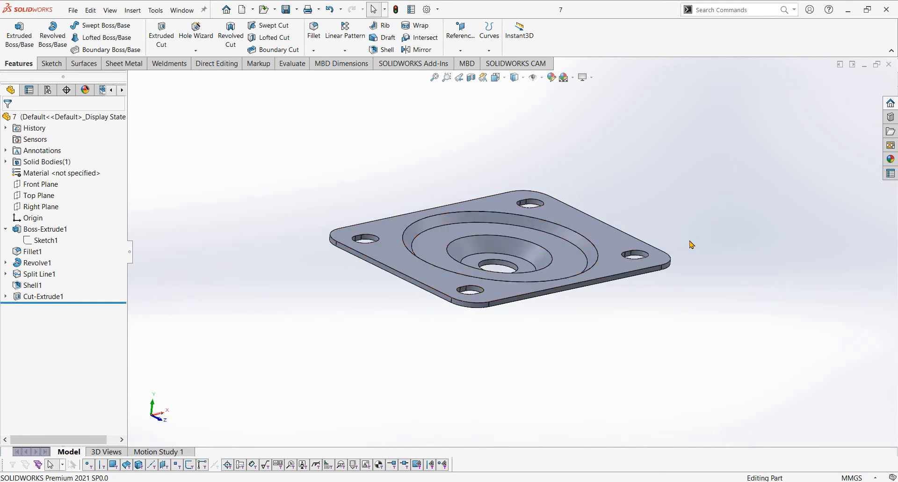
- Open the recent CCT-VS-WA assembly, and open its top plate component, CCT-VS-WA-PART 7, as a separate part
key("r")
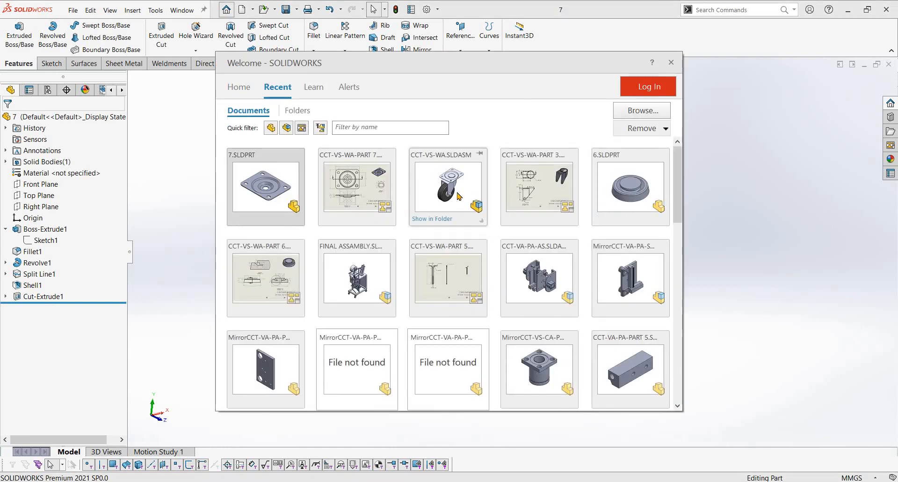
left_click(451, 189)
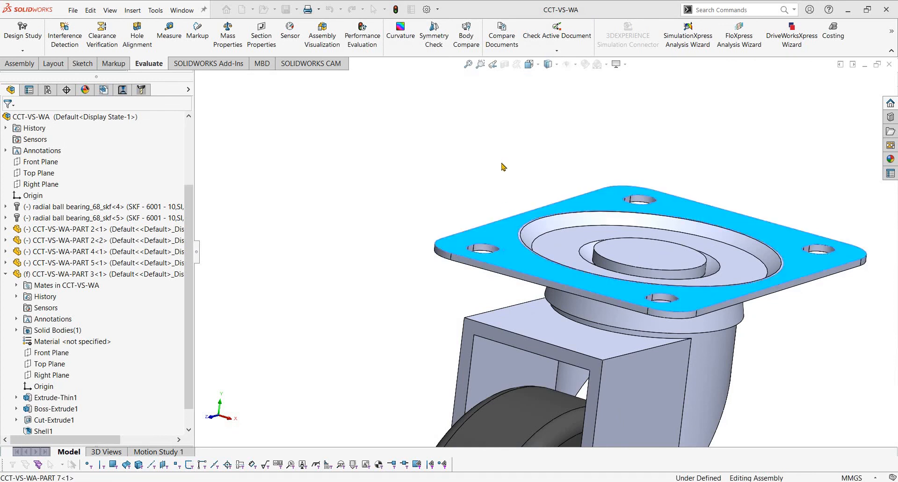
right_click(502, 167)
left_click(527, 261)
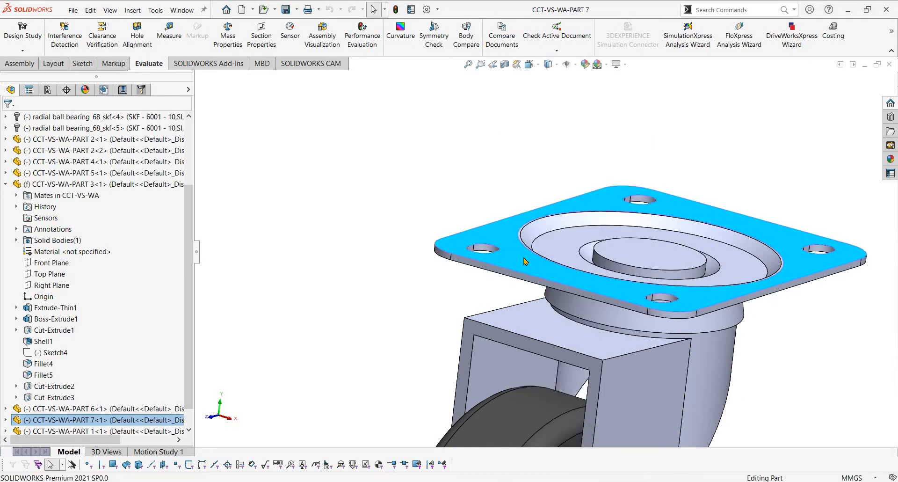
scroll(619, 208, "up", 2)
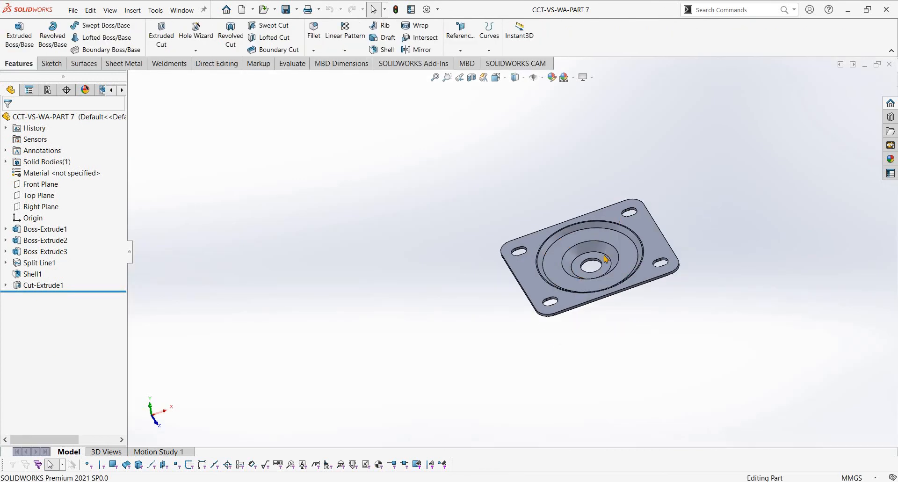
- Review the original CCT-VS-WA-PART 7 plate's features, including its split line, shell and cut extrude
mouse_move(528, 308)
middle_mouse_down()
mouse_move(577, 305)
mouse_move(524, 320)
middle_mouse_up()
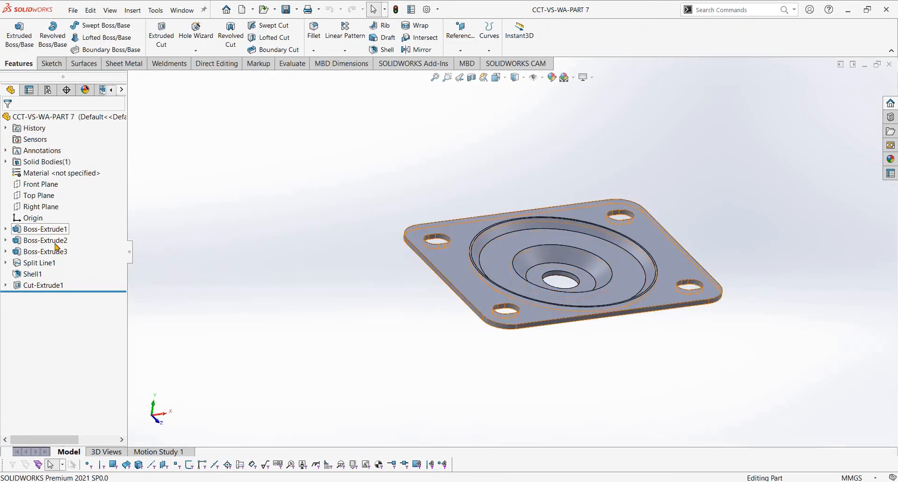
left_click(52, 267)
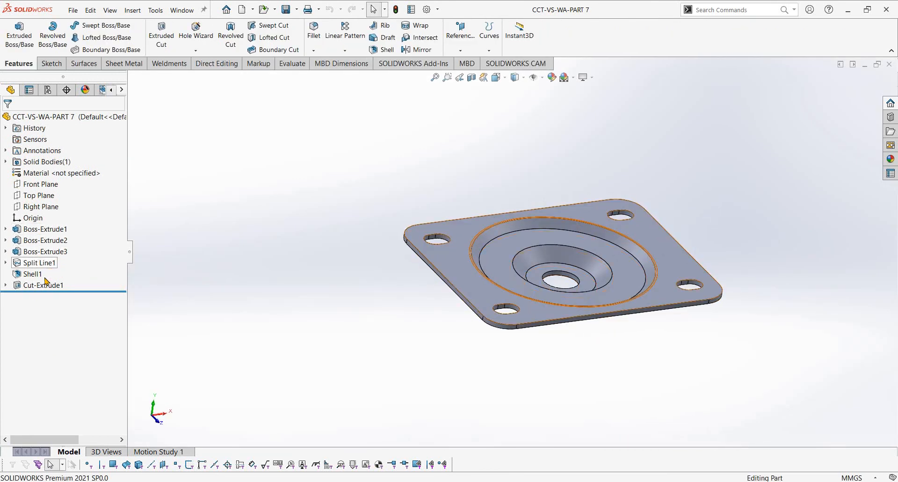
left_click(44, 277)
left_click(55, 287)
left_click(639, 175)
left_click(639, 178)
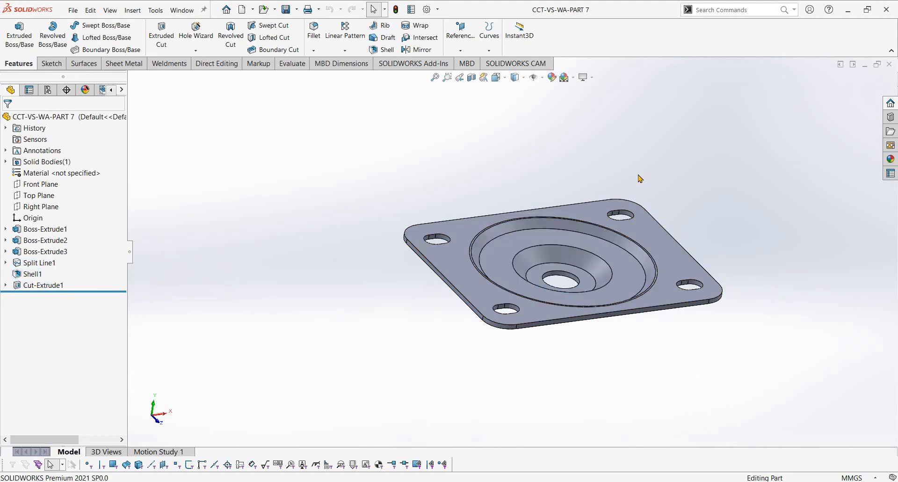
- Switch to the newly modelled part 7 and review its base extrude, fillet, revolve, split line and shell for comparison
key("alt+Tab")
key("ctrl+Tab")
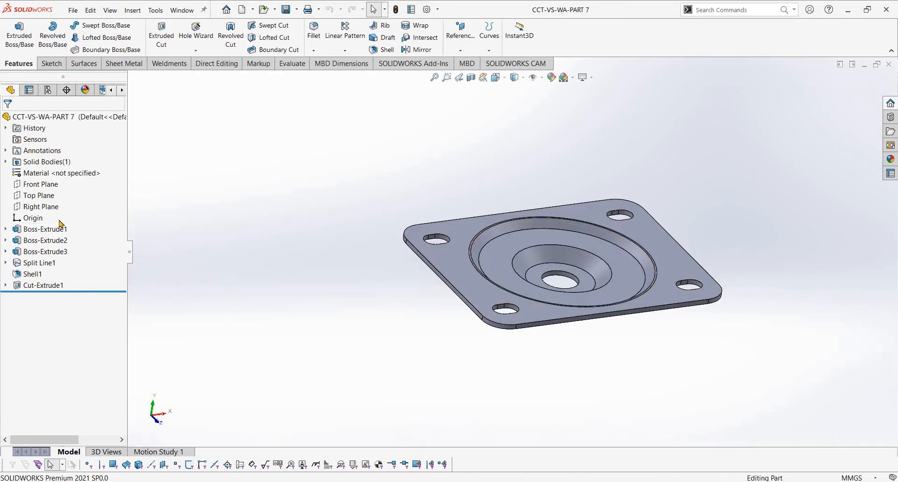
key("ctrl+Tab")
left_click(43, 231)
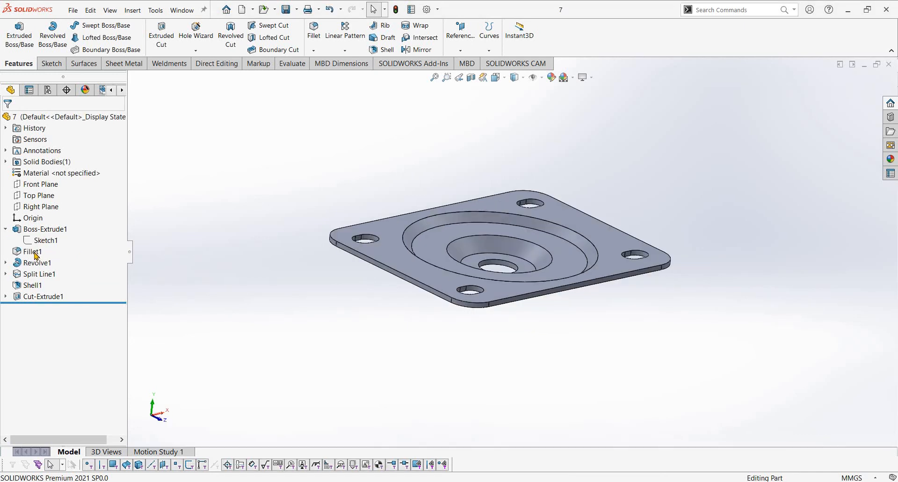
left_click(35, 253)
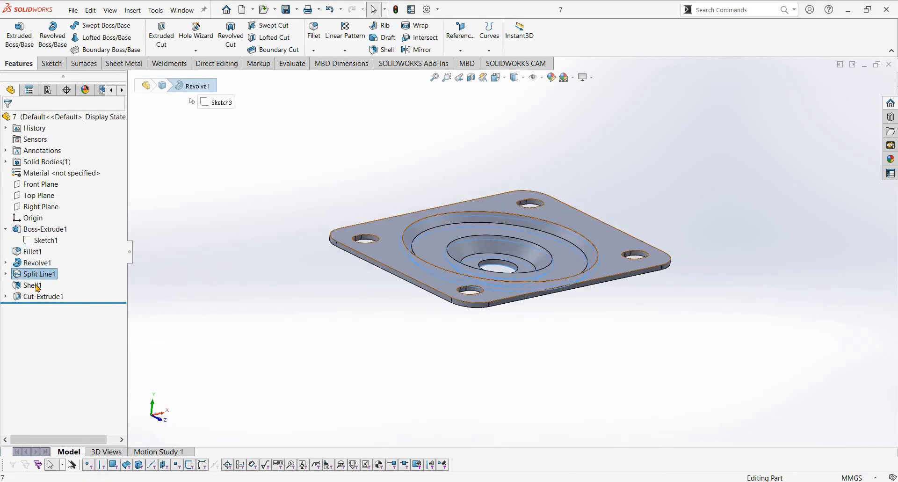
left_click(33, 284)
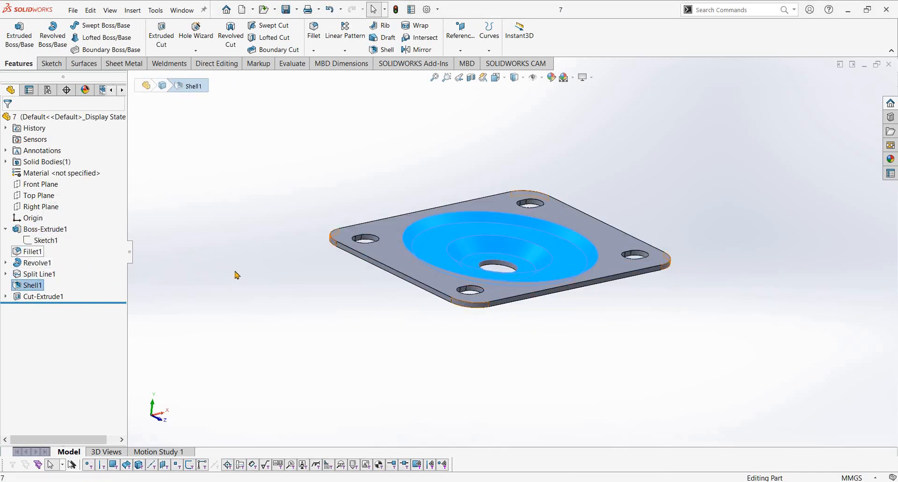
left_click(367, 216)
- Examine the new part 7's stepped recess and plate faces up close from several angles
mouse_move(551, 291)
middle_mouse_down()
mouse_move(536, 260)
mouse_move(557, 299)
middle_mouse_up()
middle_click_drag(488, 243, 527, 244)
scroll(484, 253, "down", 4)
middle_click_drag(533, 208, 505, 192)
scroll(513, 260, "down", 3)
scroll(551, 220, "up", 3)
scroll(498, 267, "down", 3)
scroll(485, 250, "down", 3)
scroll(505, 192, "up", 4)
- Return to the original CCT-VS-WA-PART 7 and inspect its recess rim, stepped walls and centre hole up close
key("Right")
key("Right")
key("Right")
key("Right")
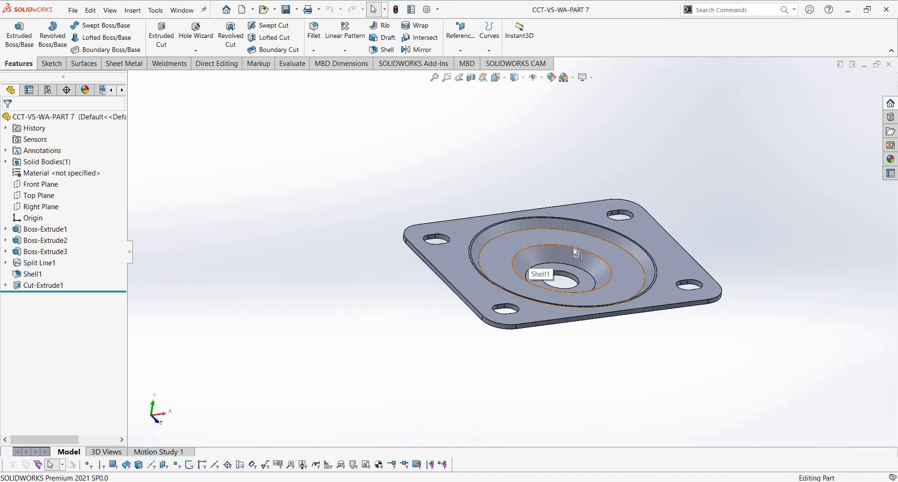
middle_click_drag(531, 243, 551, 279)
scroll(551, 279, "down", 3)
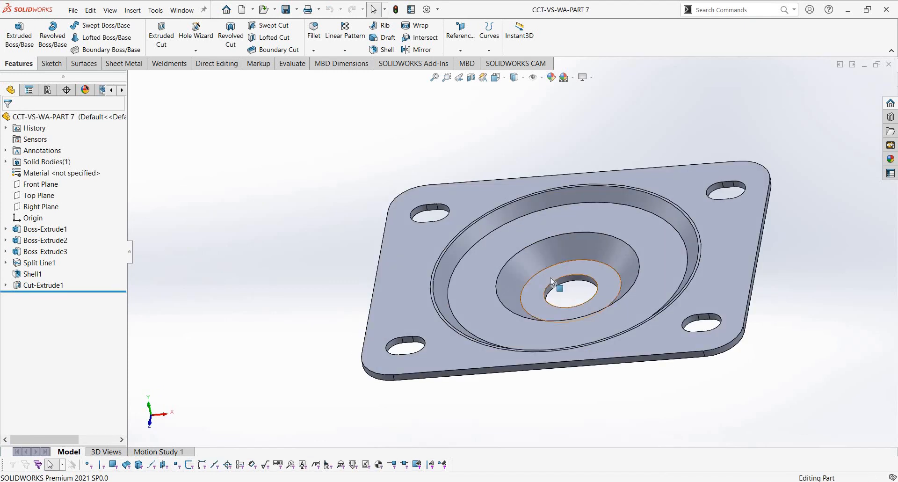
scroll(600, 254, "down", 1)
middle_click_drag(614, 231, 776, 163)
scroll(883, 79, "up", 3)
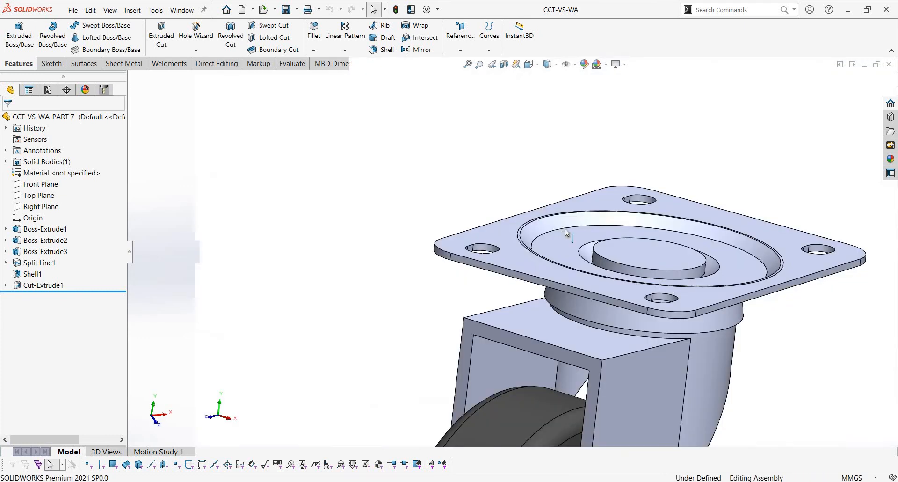
- Inspect the slotted top plate and its recess as fitted in the CCT-VS-WA assembly
scroll(601, 243, "up", 1)
middle_click_drag(624, 237, 619, 264)
scroll(618, 239, "down", 2)
scroll(643, 238, "down", 2)
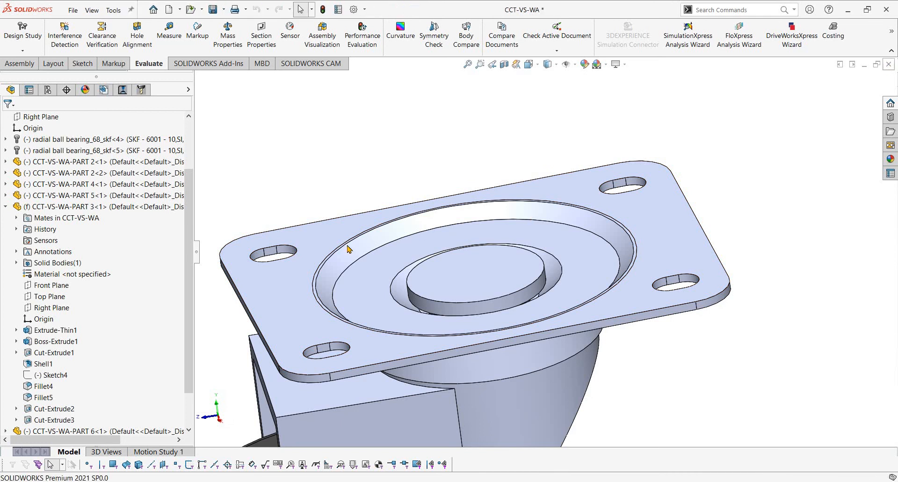